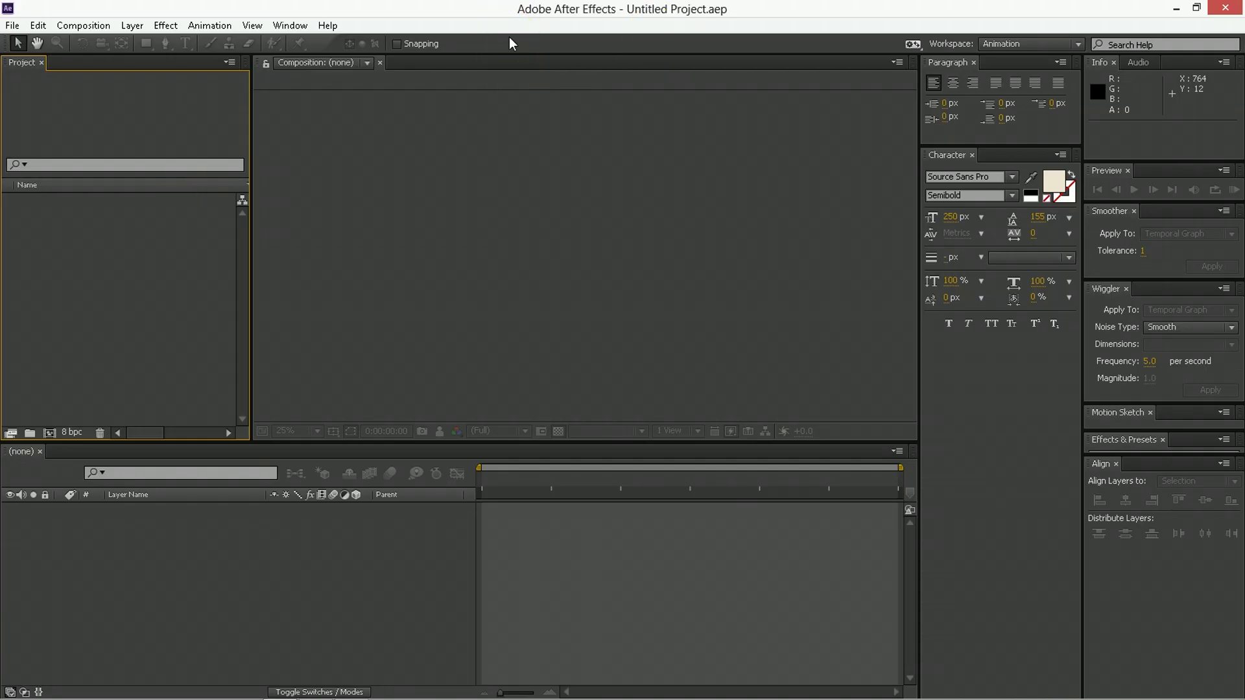
In Illustrator's Logo Parts.ai, inspect the orange logo square, the Ai lettering and the Pathfinder panel.
key("alt+Tab")
key("alt+Tab")
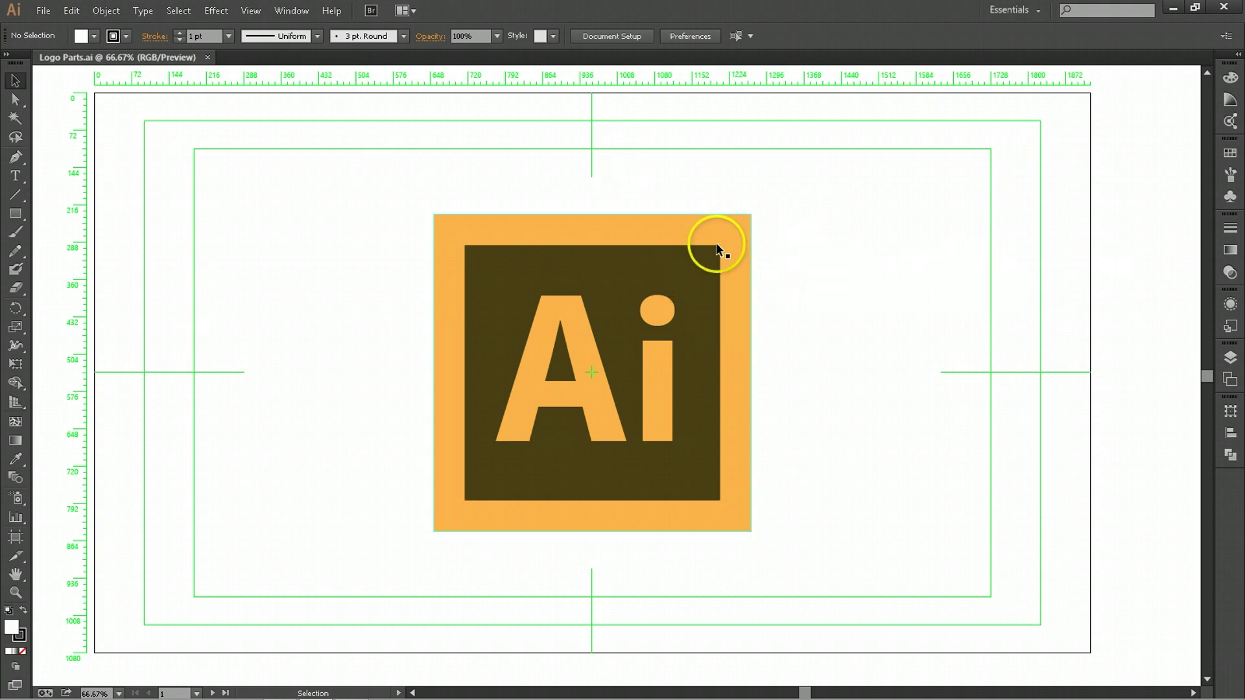
left_click(506, 223)
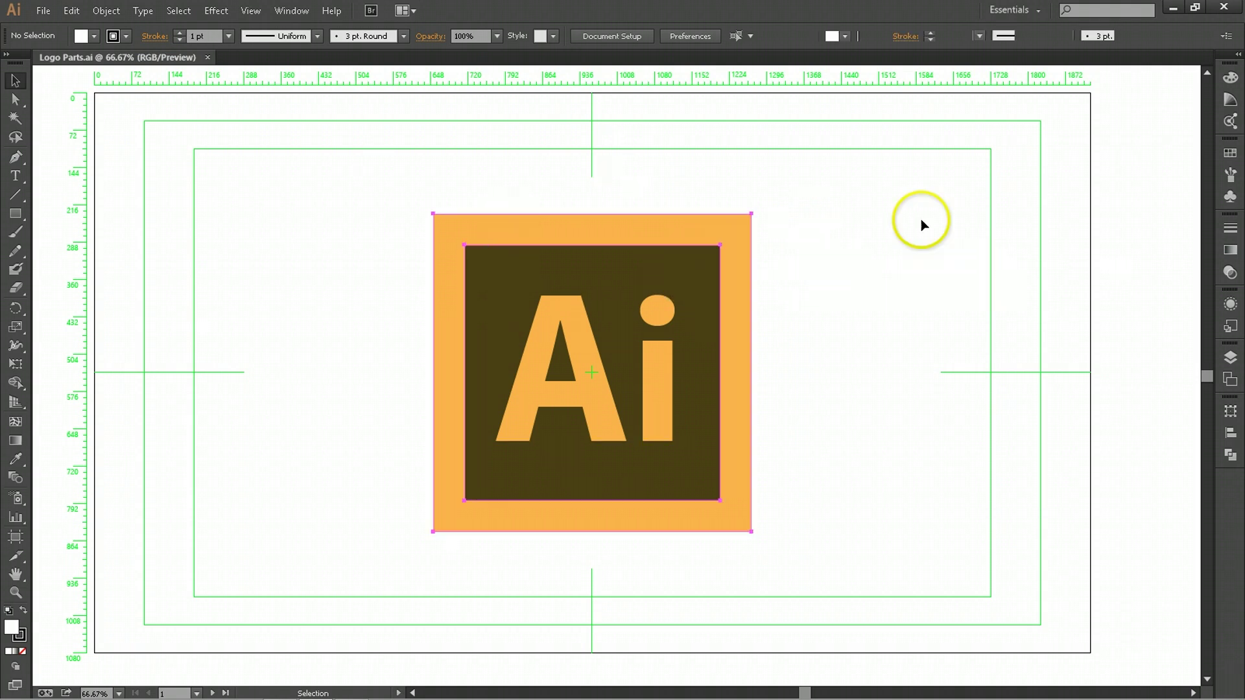
left_click(814, 259)
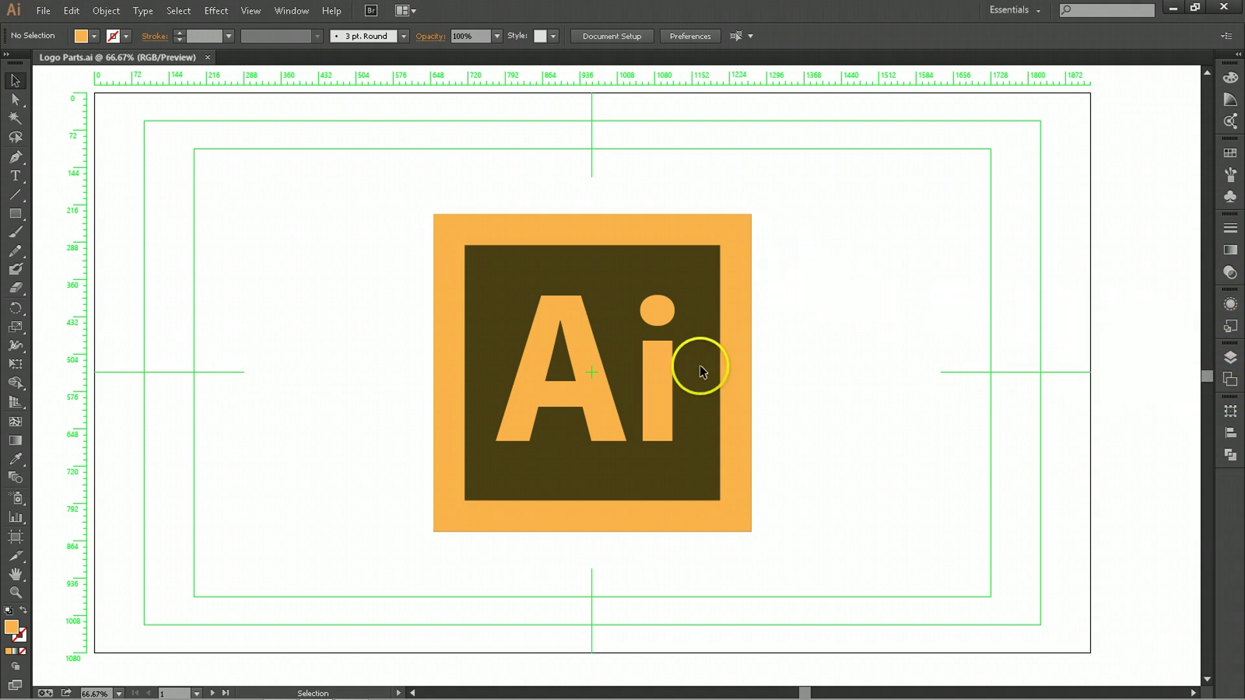
left_click(665, 350)
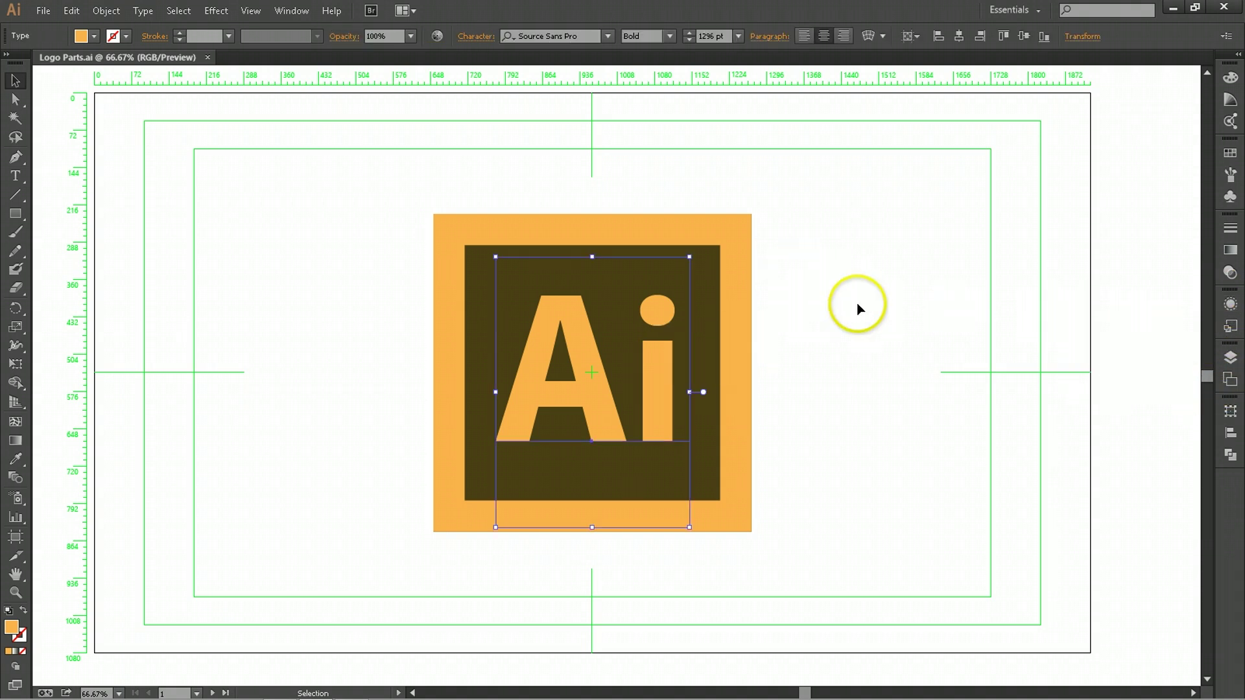
left_click(970, 230)
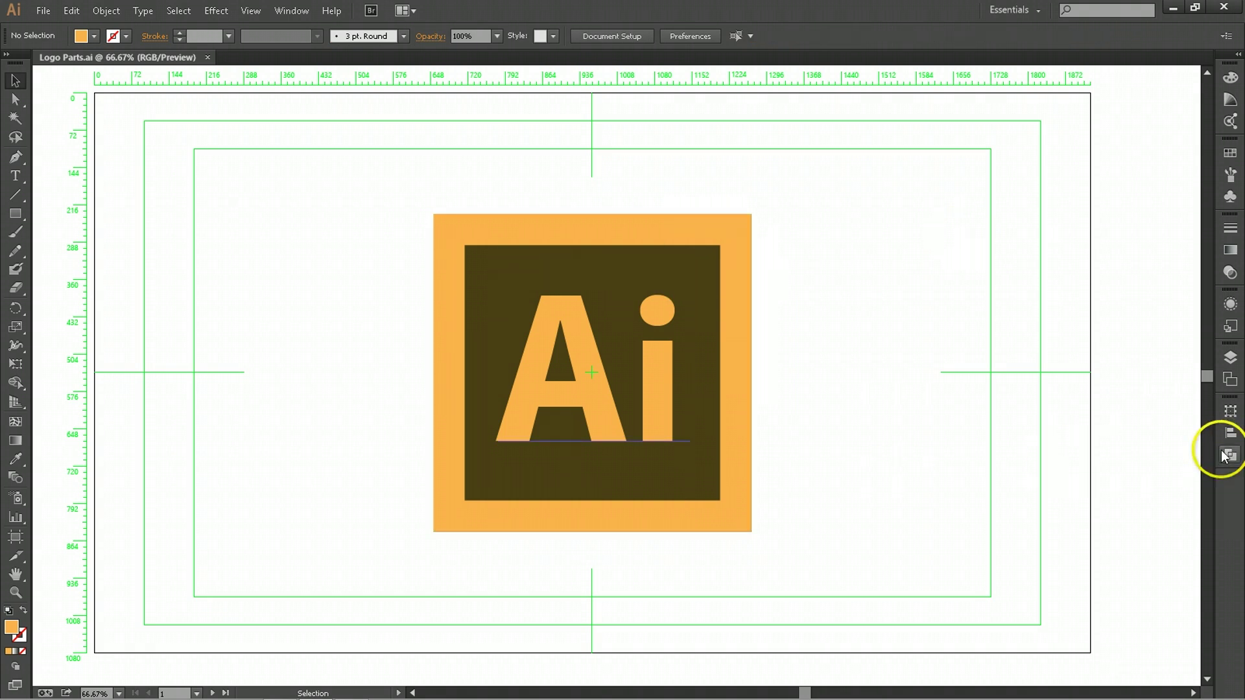
left_click(1225, 454)
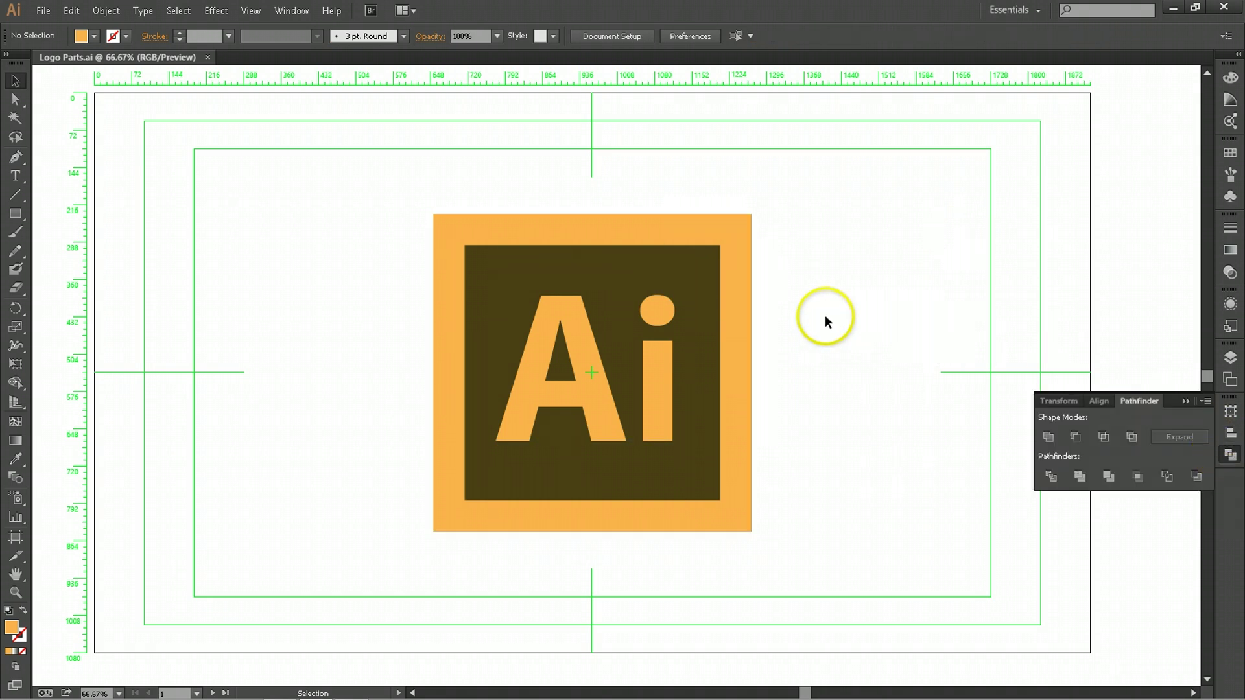
left_click(959, 361)
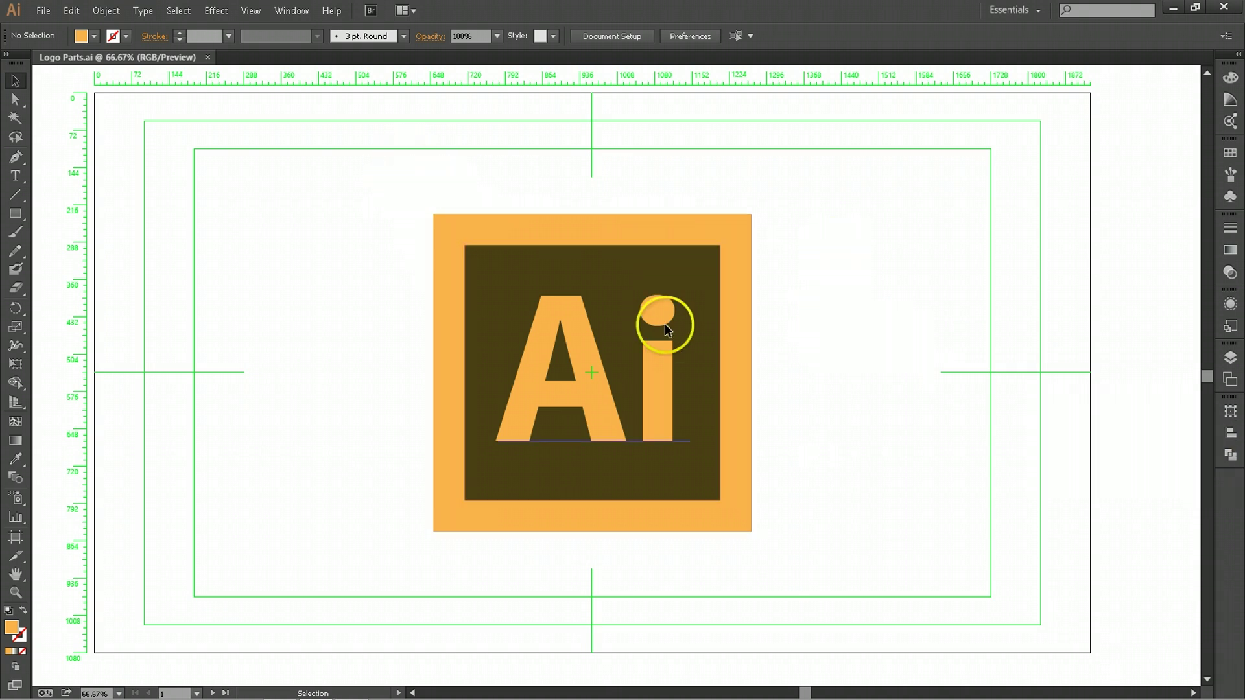
Show the Layers panel and view the Ai layer, then the orange frame layer, on their own.
left_click(1230, 357)
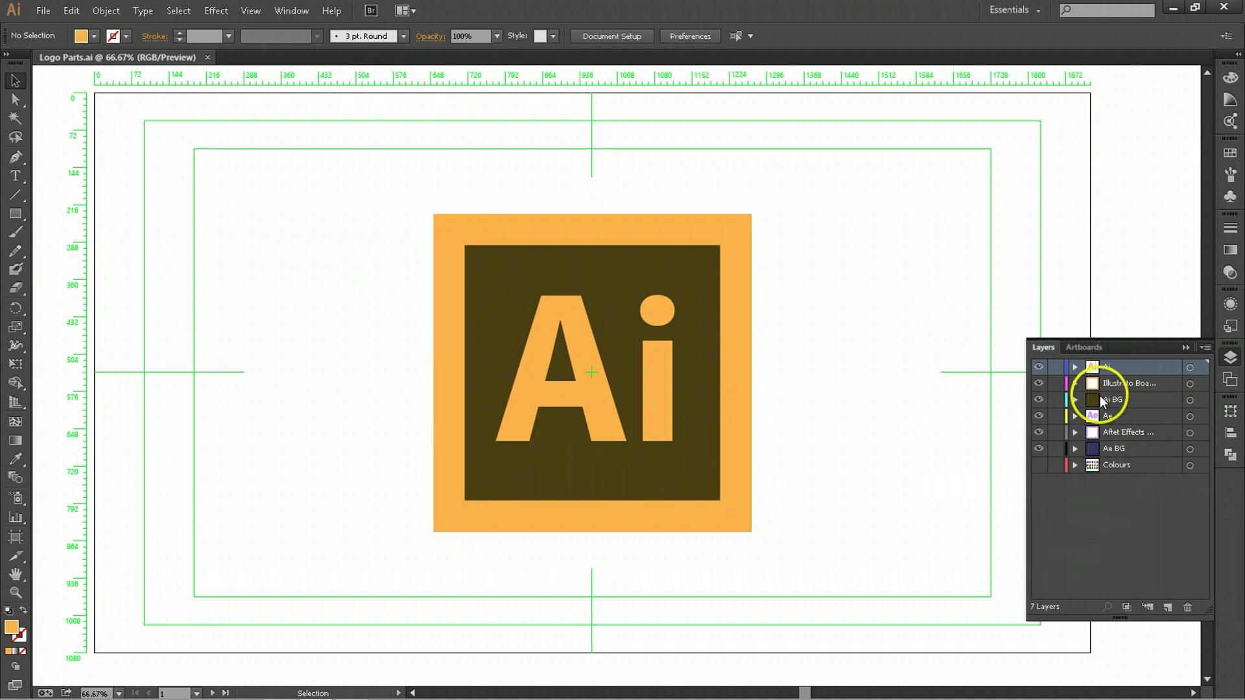
left_click_drag(1039, 442, 1039, 384)
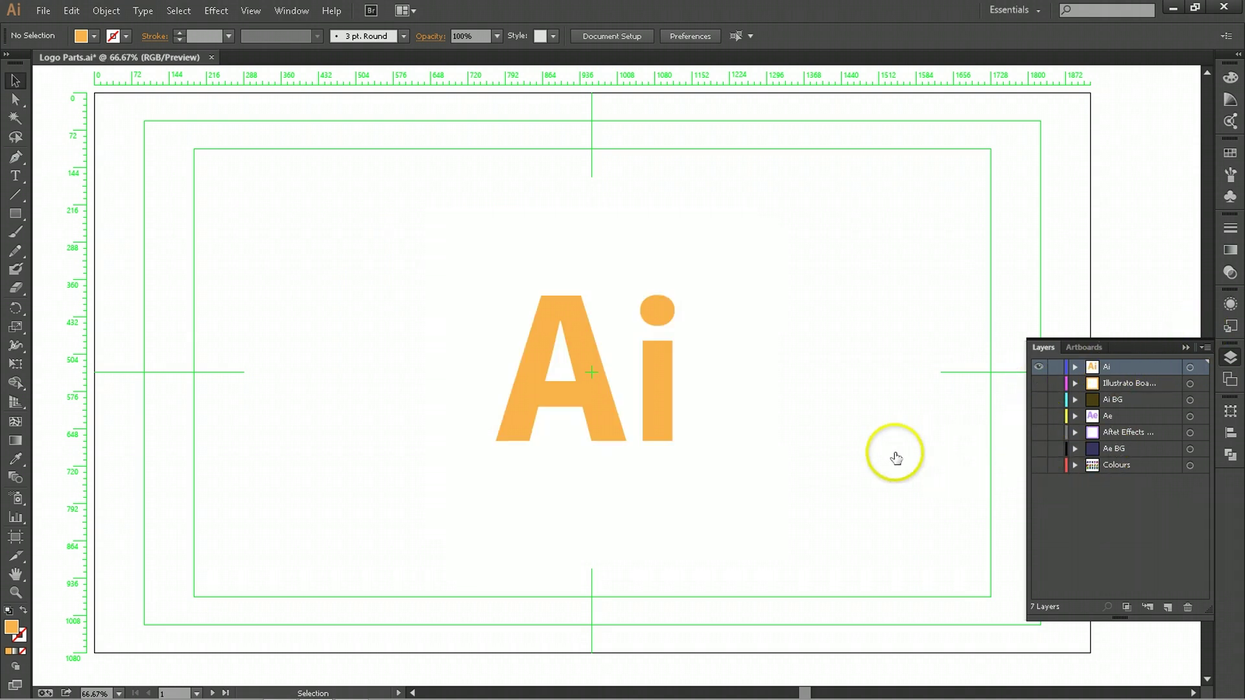
left_click(644, 370)
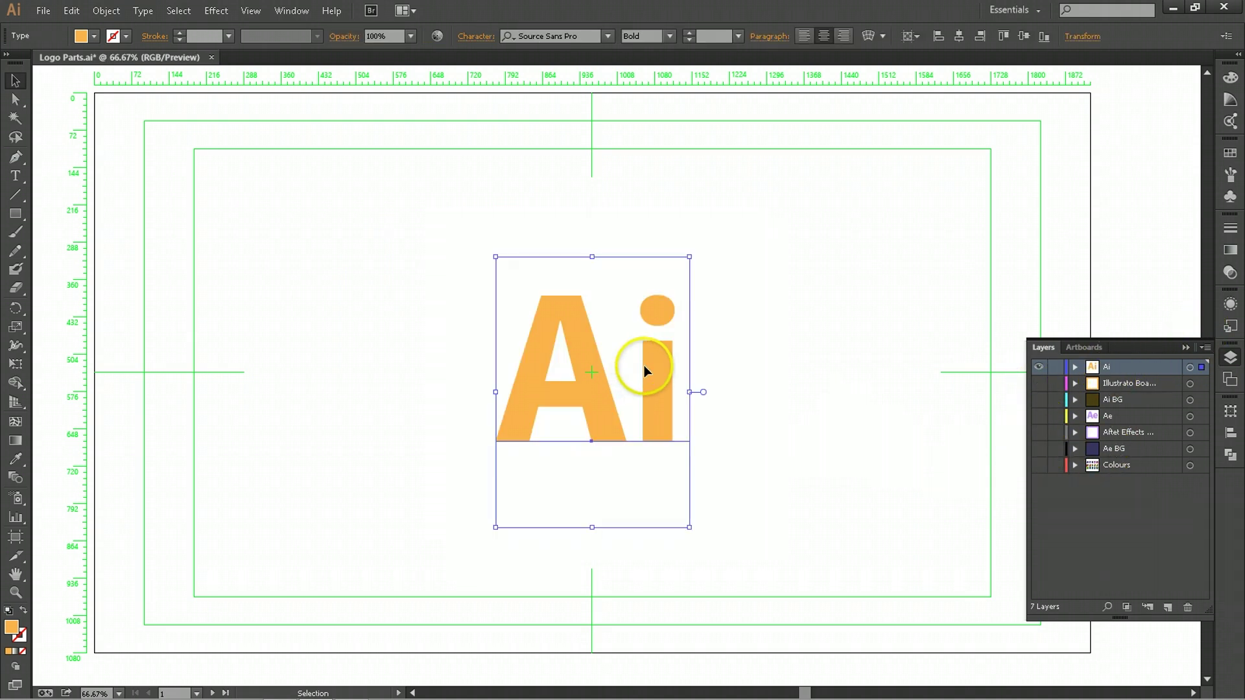
left_click(548, 328)
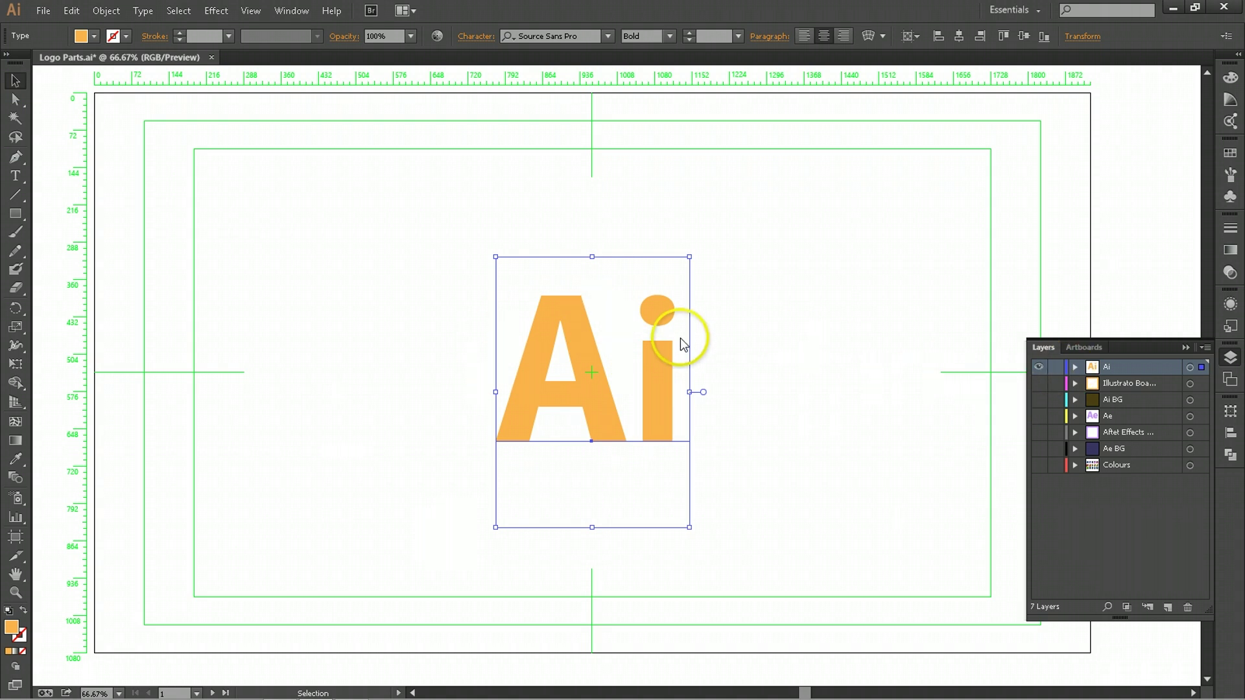
left_click(1039, 385, "alt")
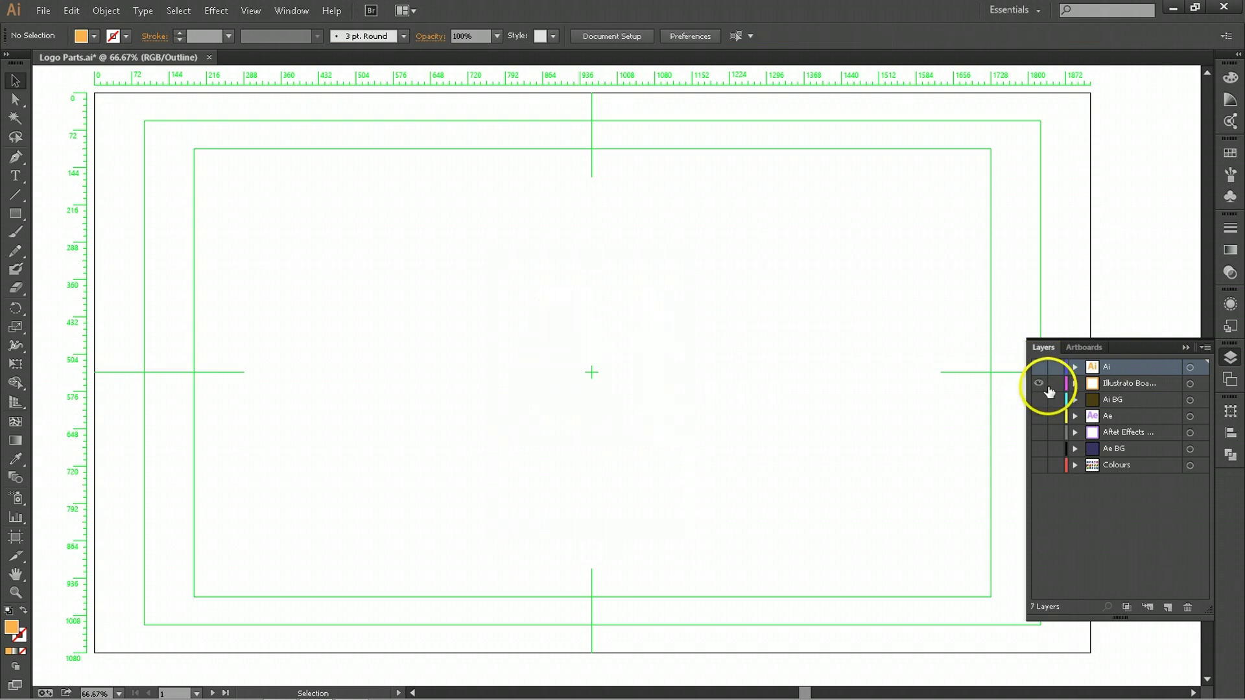
left_click(1112, 386)
key("ctrl+y")
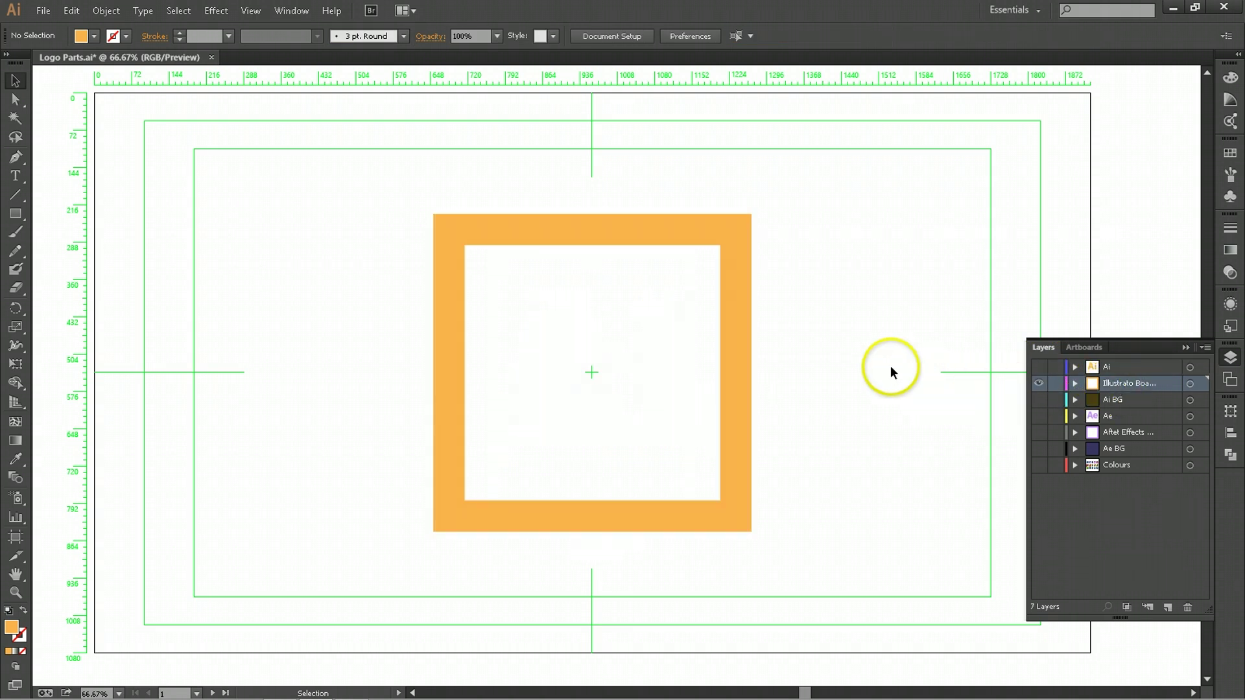
Toggle visibility to view the Ai BG, Ae, Ae BG and purple frame layers individually.
left_click(1038, 400)
left_click(1037, 384)
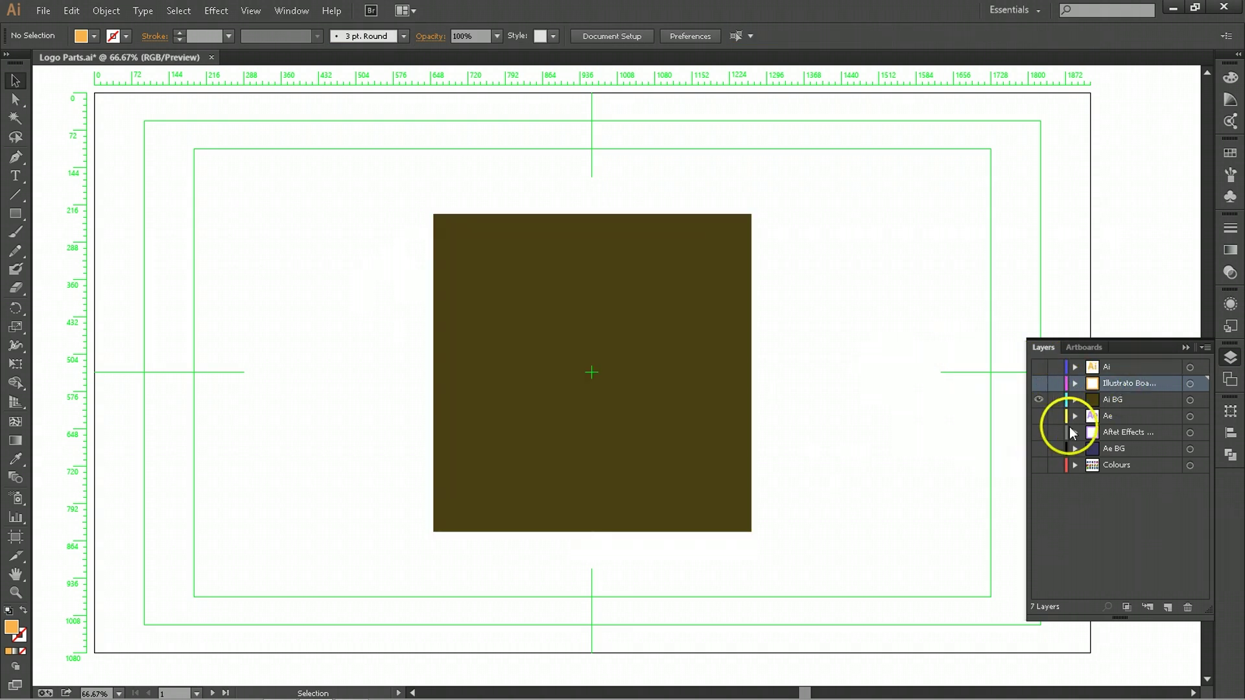
left_click(1040, 418, "alt")
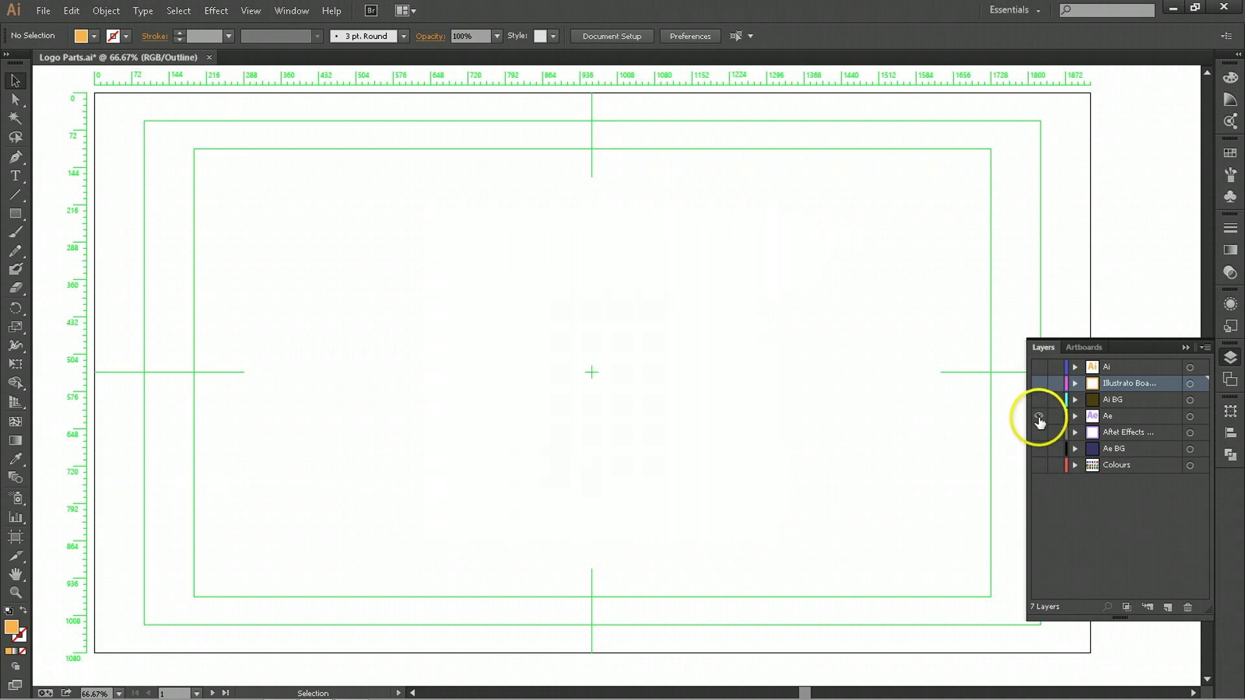
key("ctrl+y")
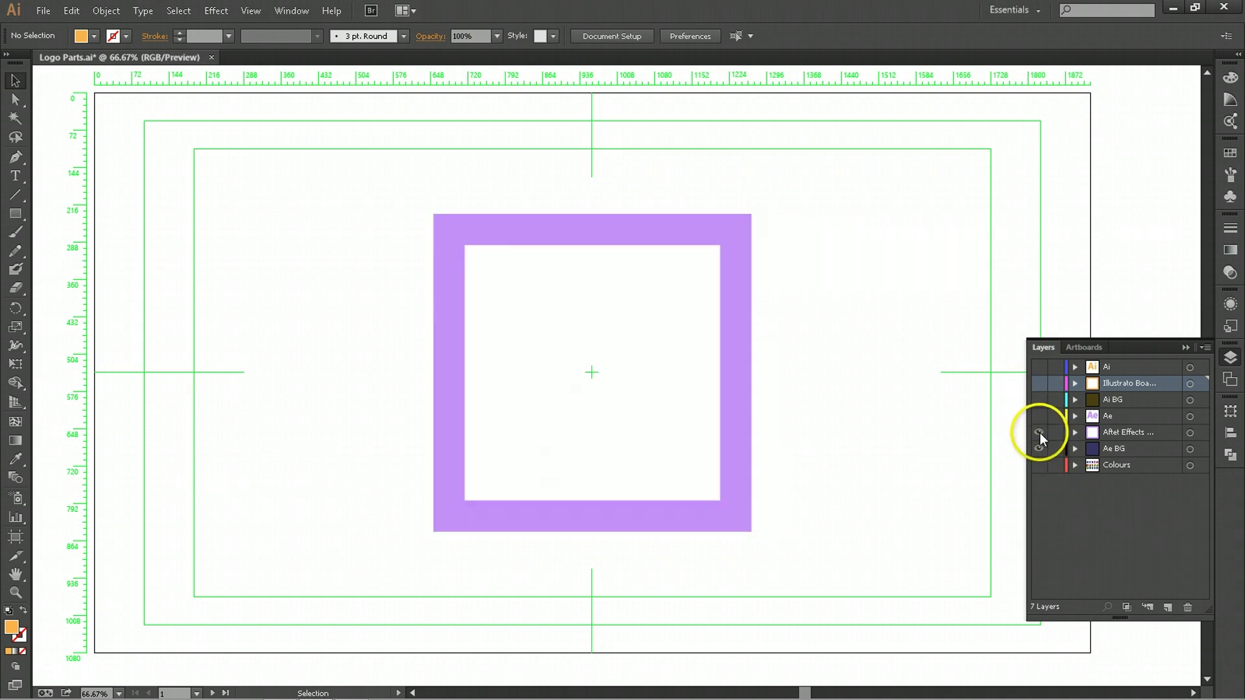
left_click(1038, 447)
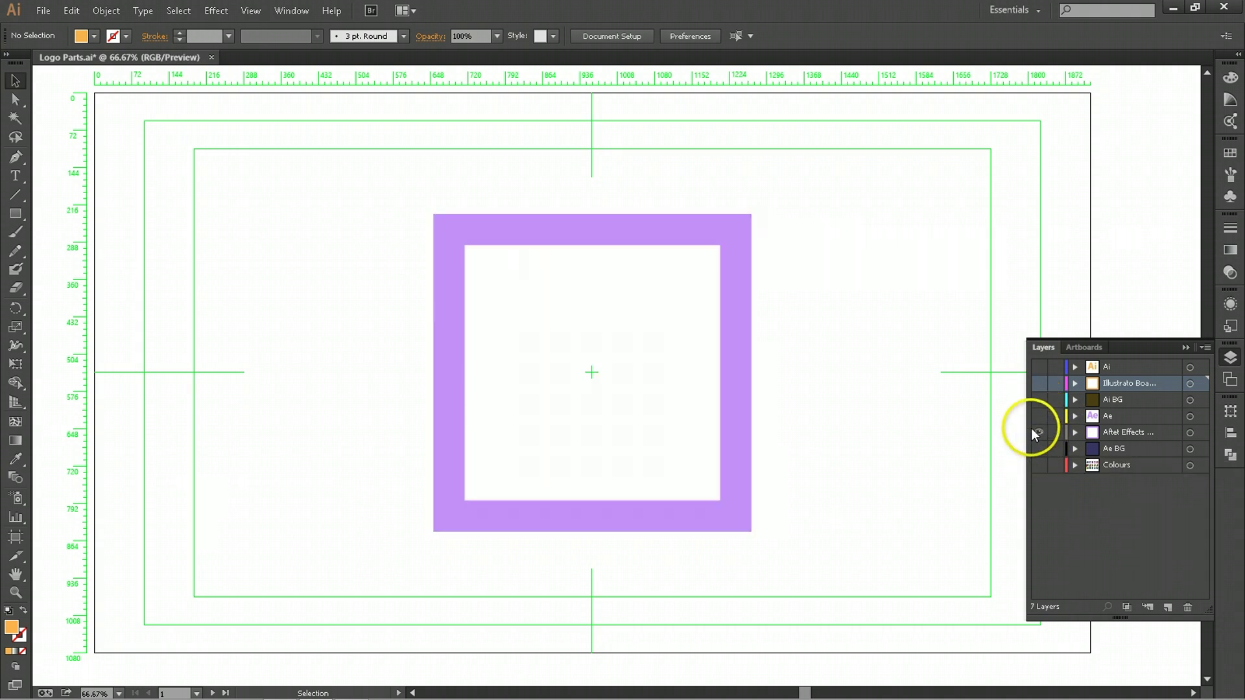
left_click(1040, 431)
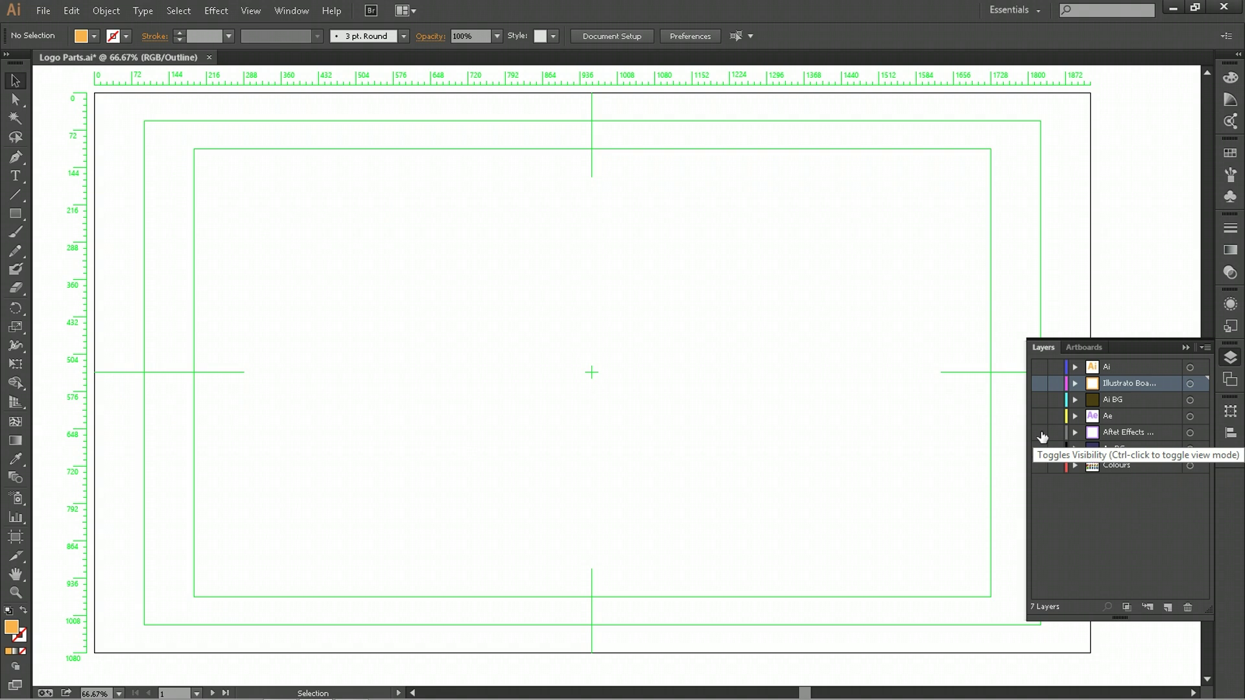
Turn the Ai, orange frame and remaining logo layers back on.
left_click(1039, 367)
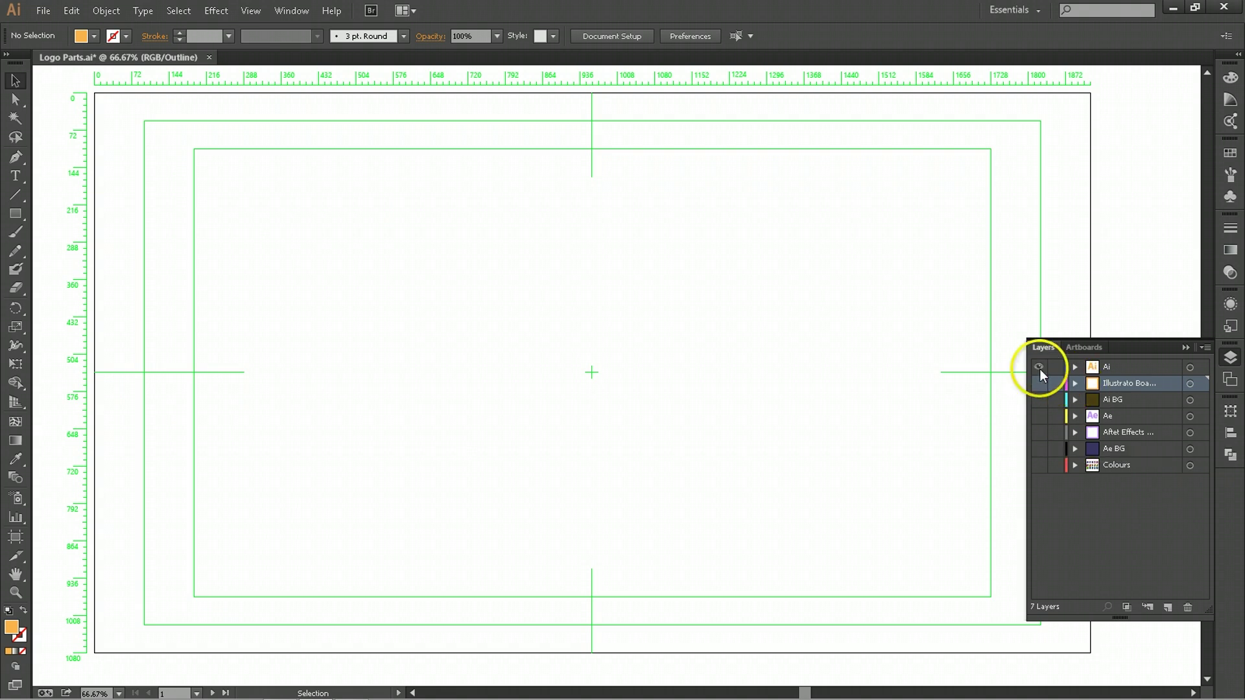
key("ctrl+y")
left_click(1039, 383)
left_click_drag(1038, 400, 1040, 454)
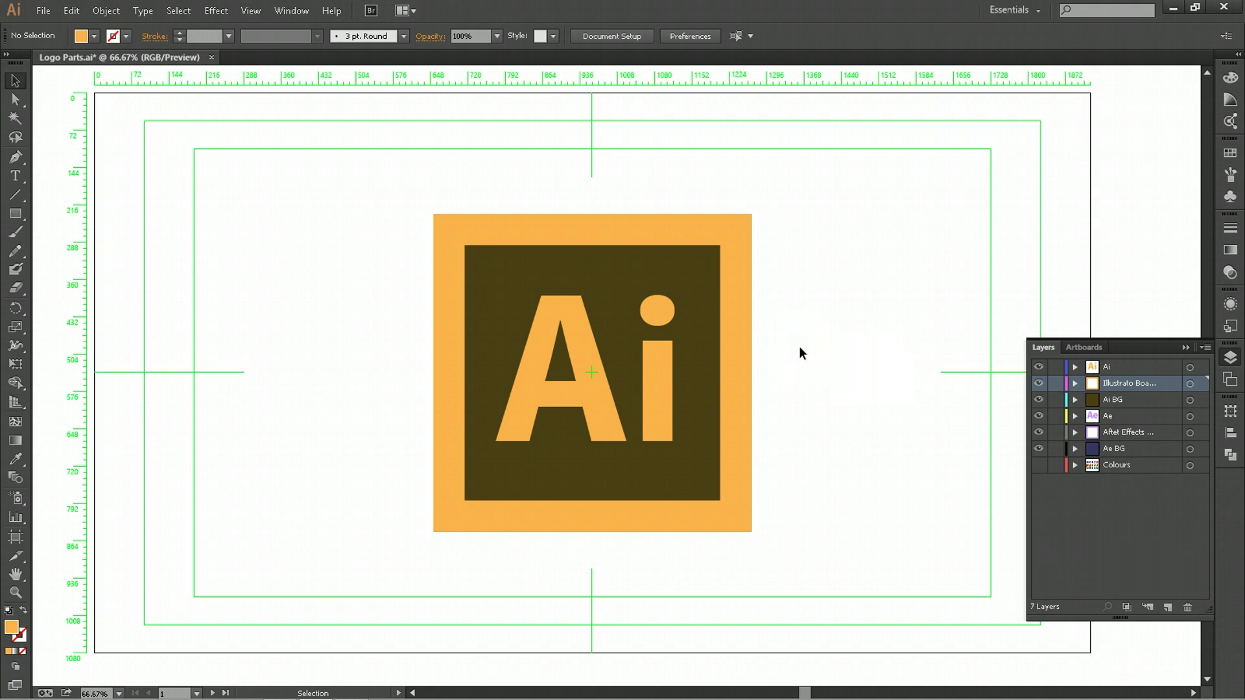
In After Effects, choose Logo Parts to import as Composition - Retain Layer Sizes.
key("alt+Tab")
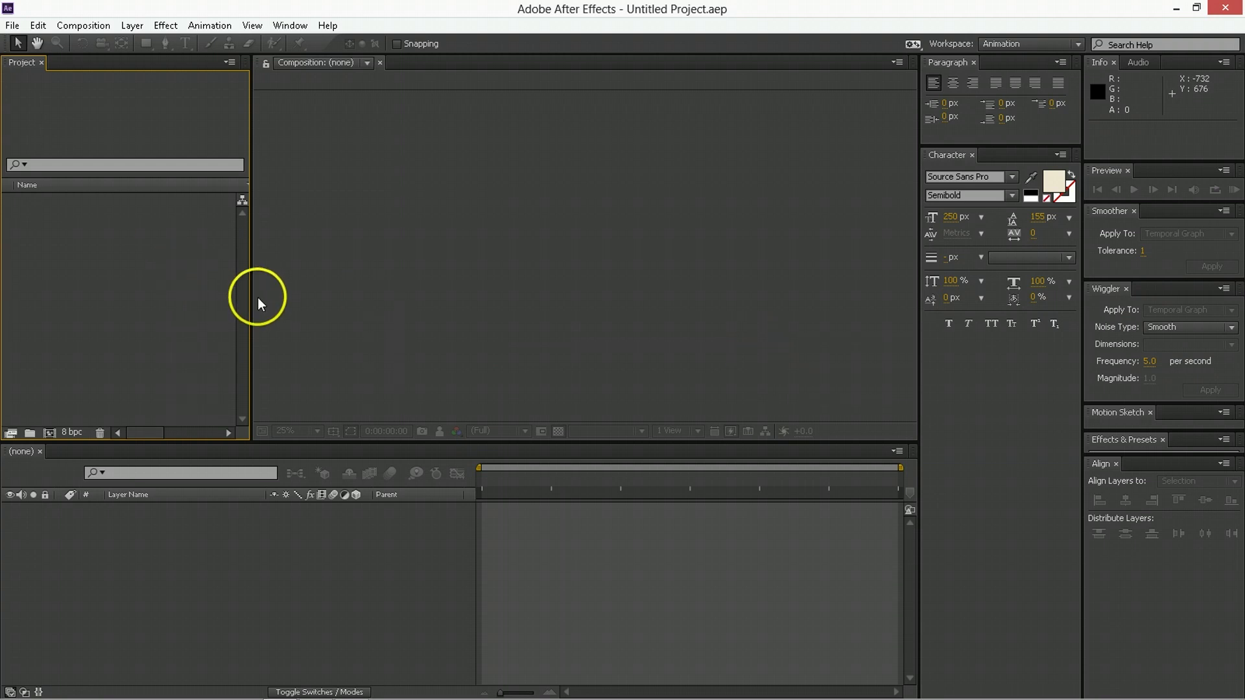
double_click(104, 232)
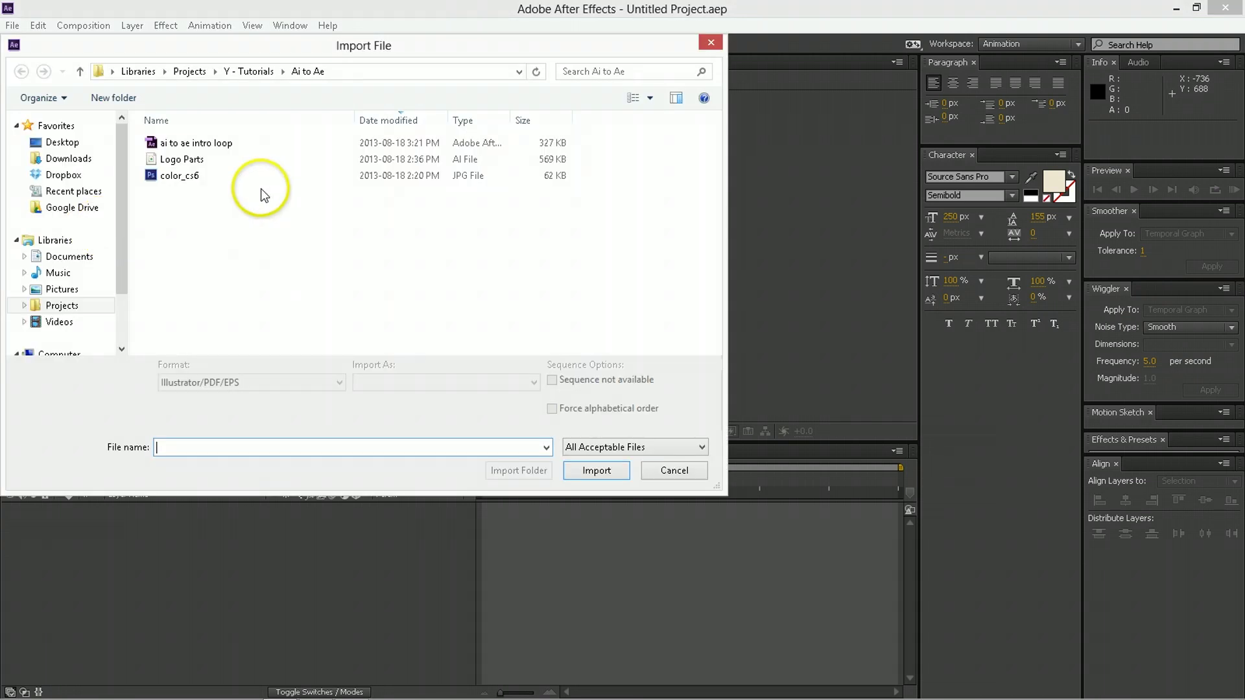
left_click(188, 162)
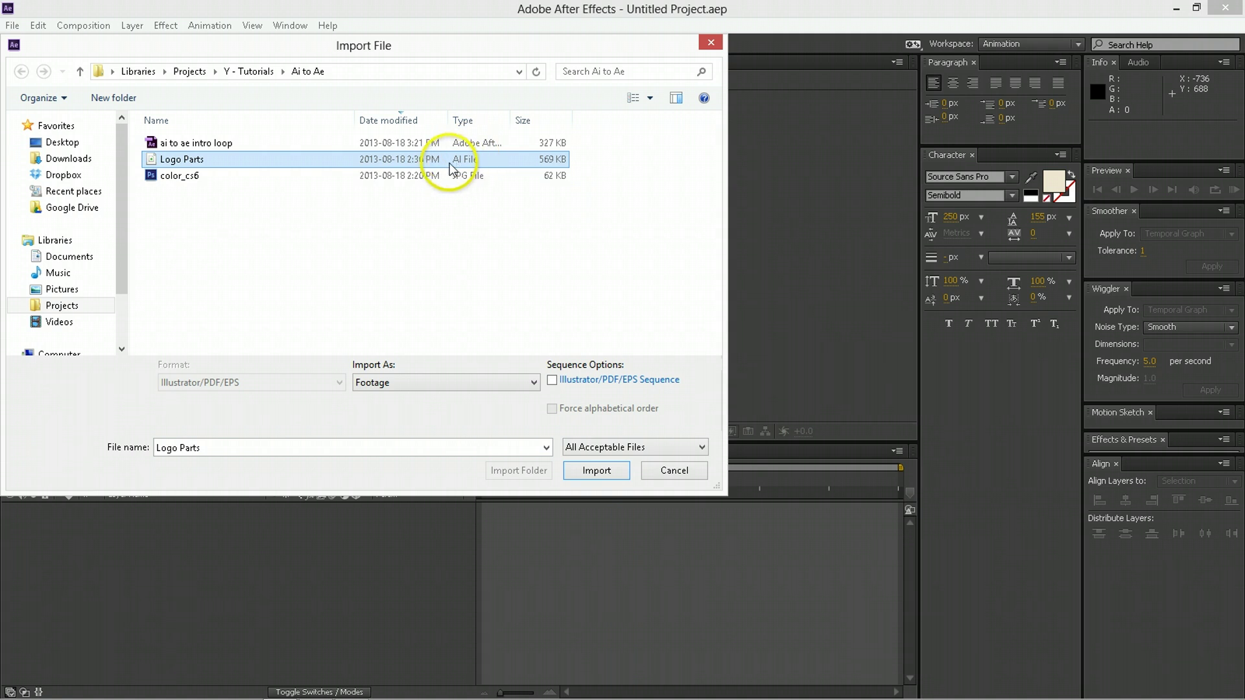
left_click(376, 383)
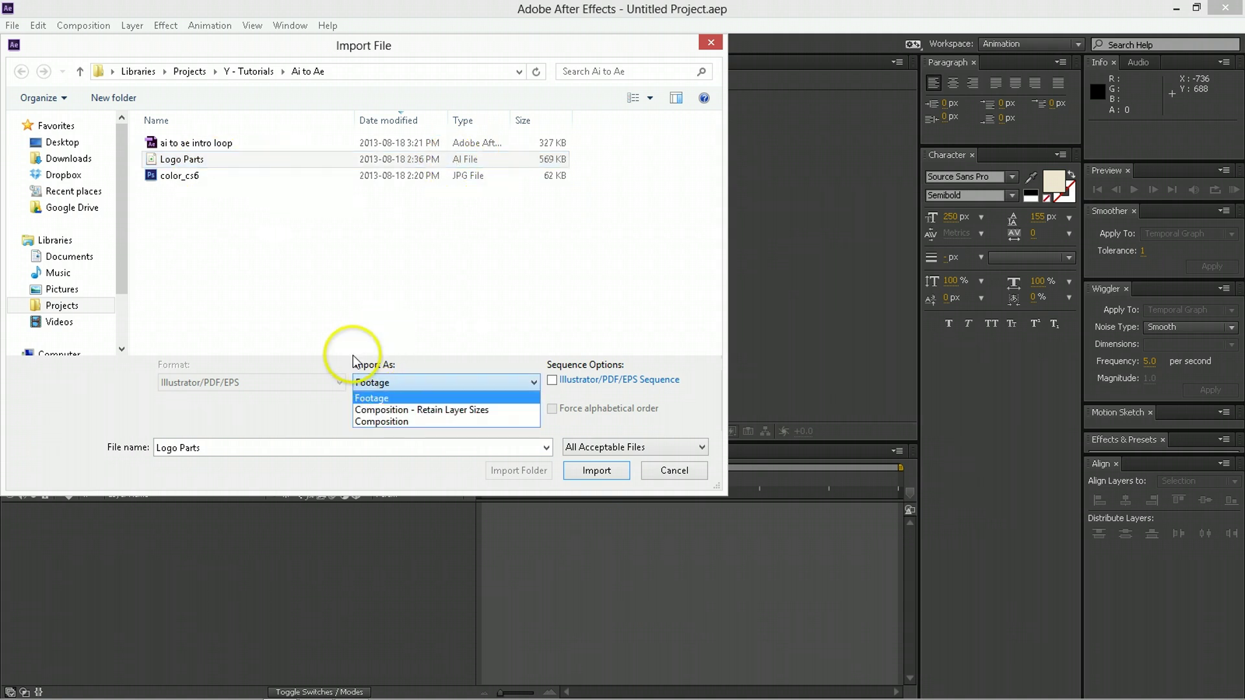
left_click(373, 410)
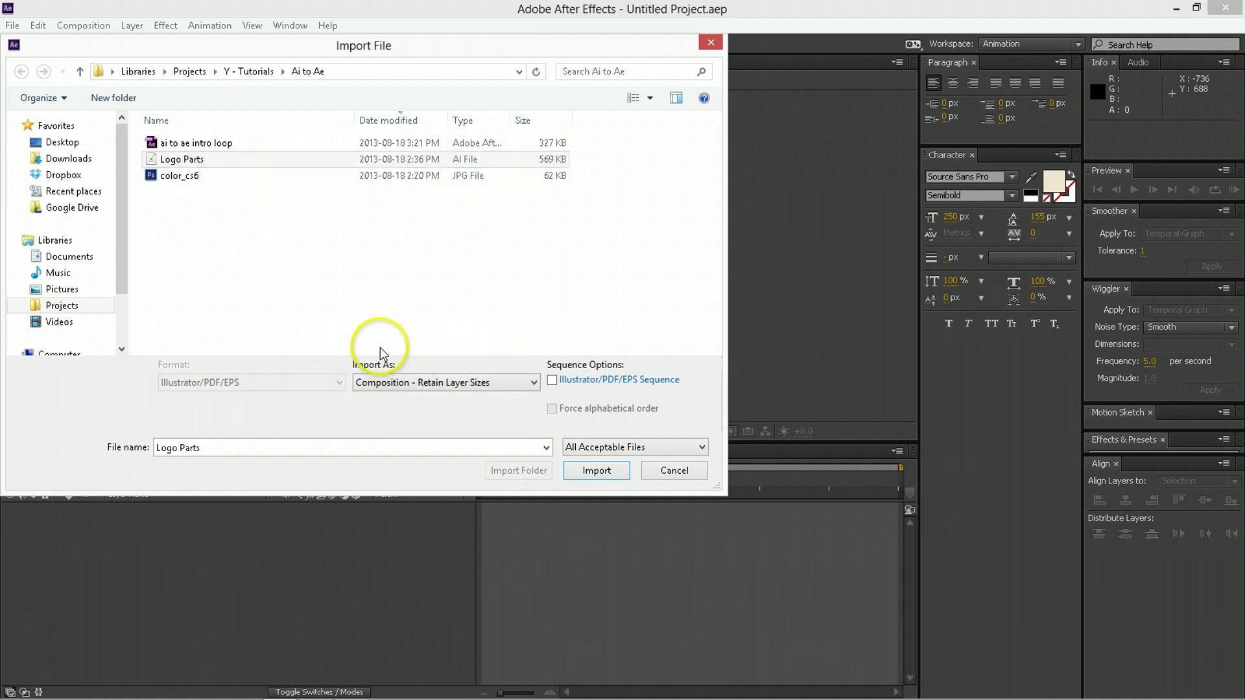
left_click(457, 383)
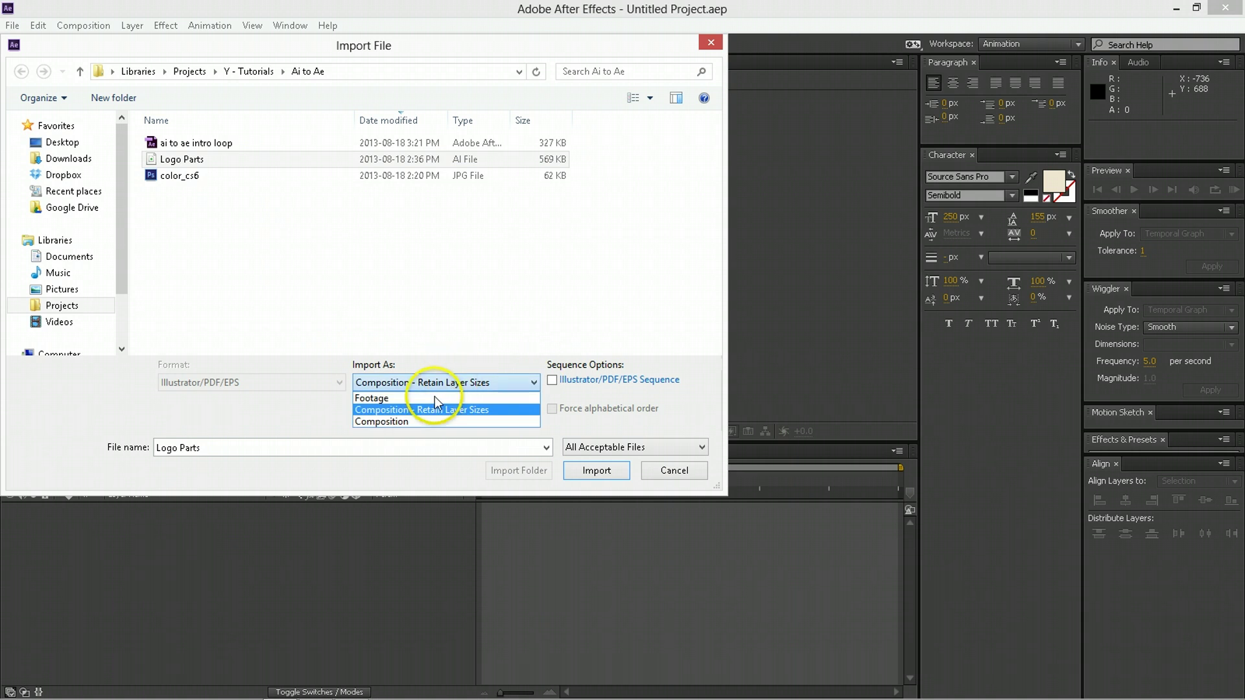
left_click(399, 398)
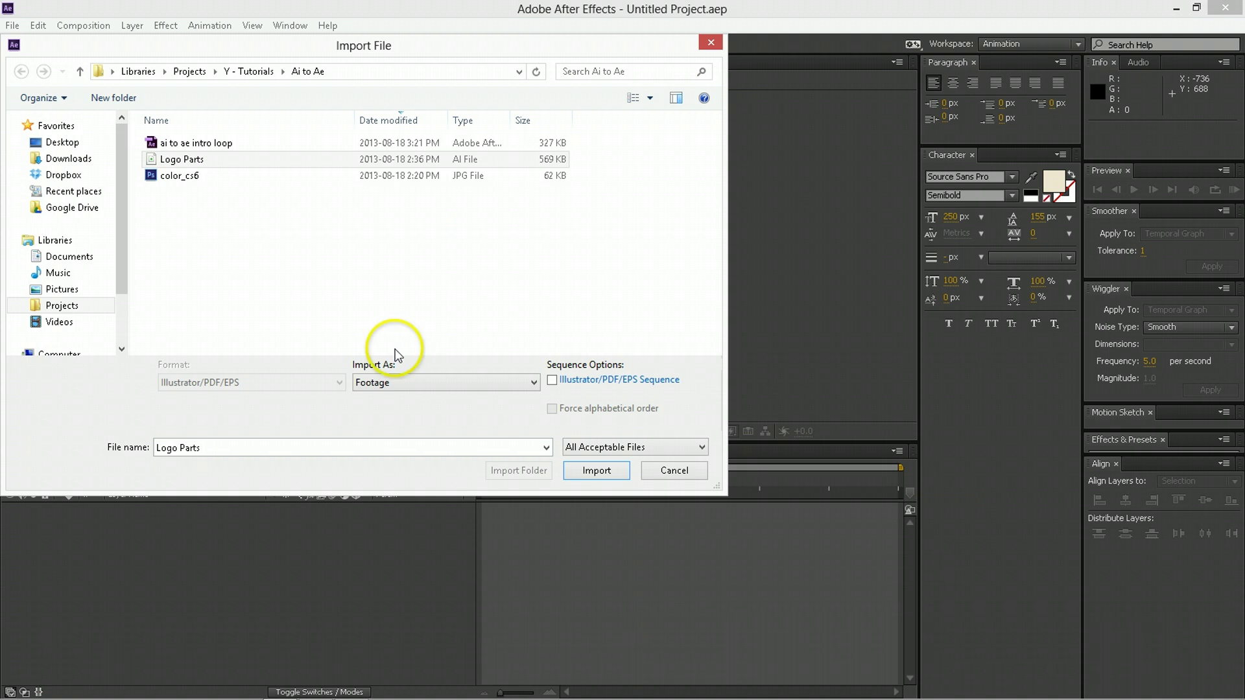
left_click(394, 383)
left_click(398, 412)
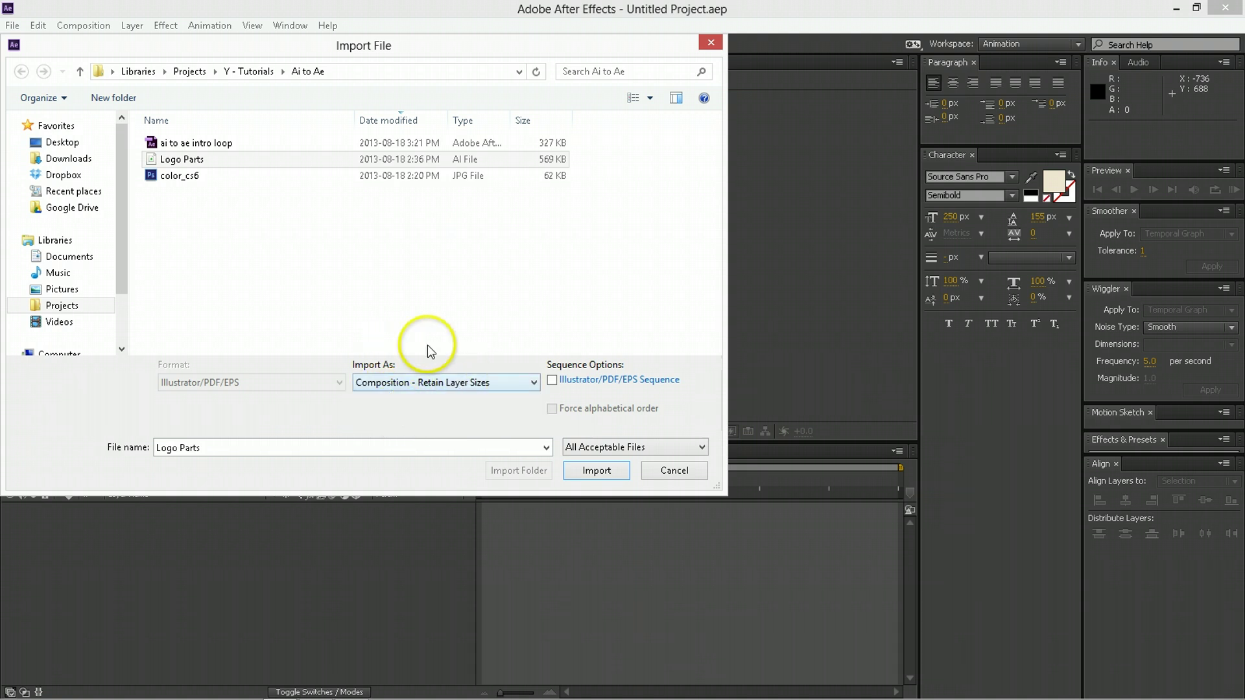
key("alt+Tab")
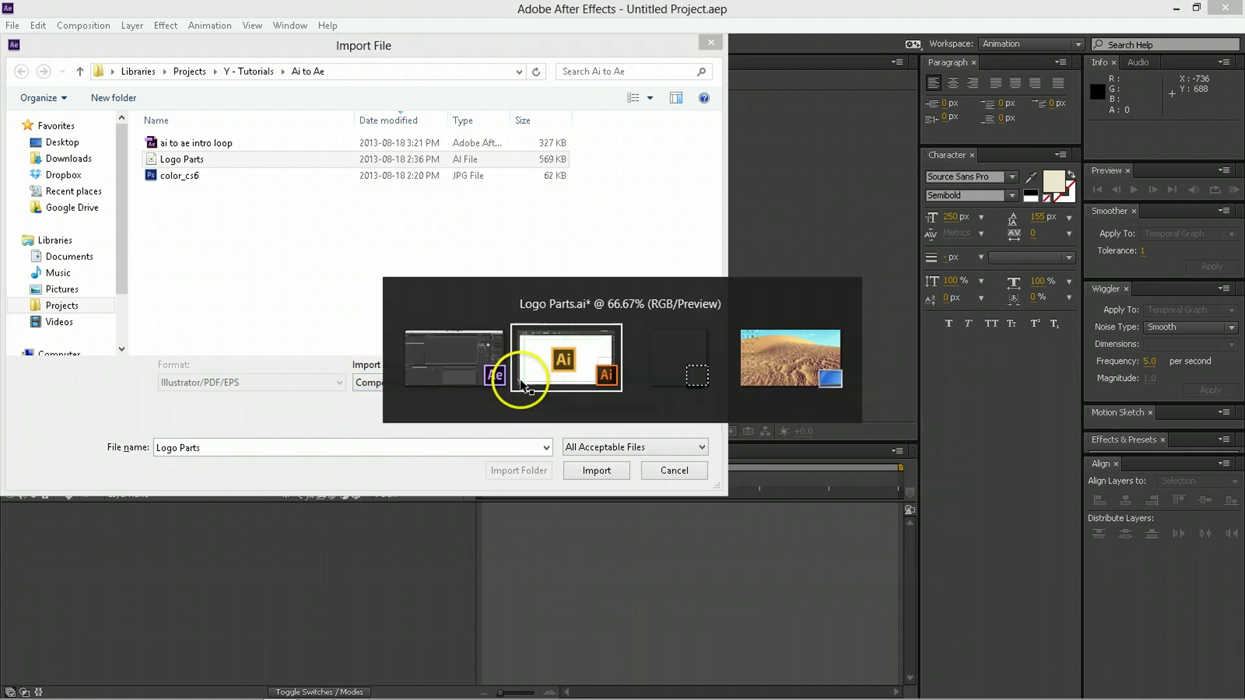
left_click(588, 359)
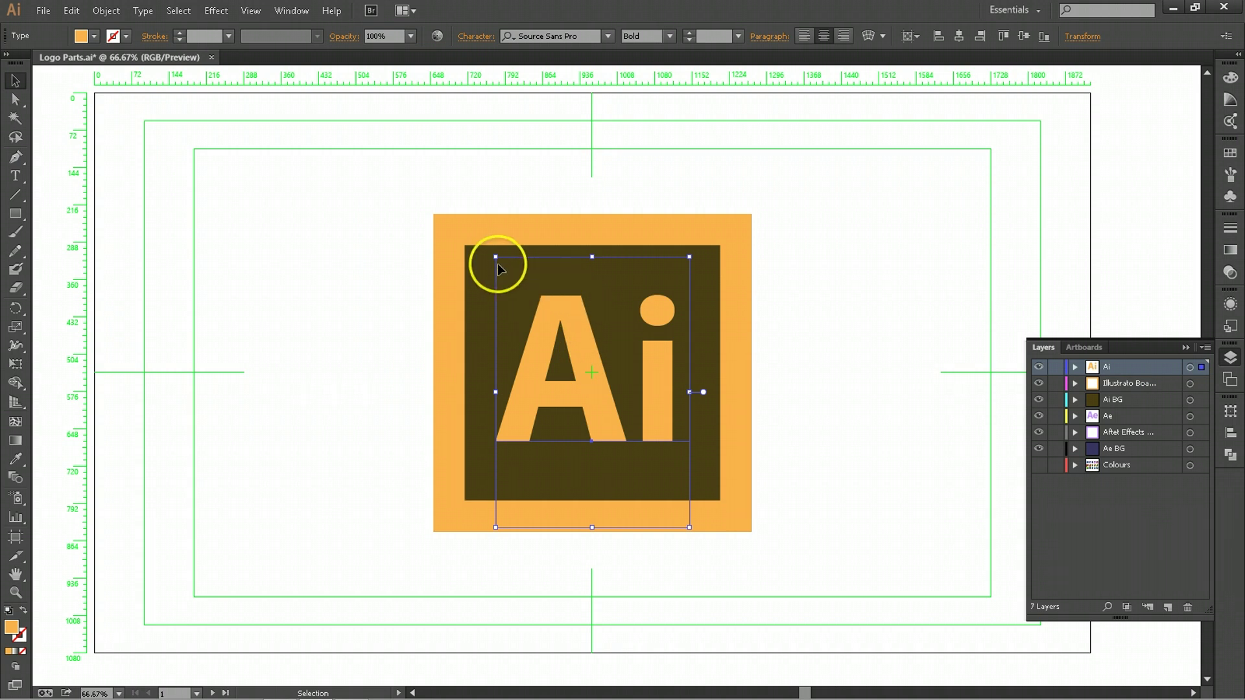
left_click(727, 277)
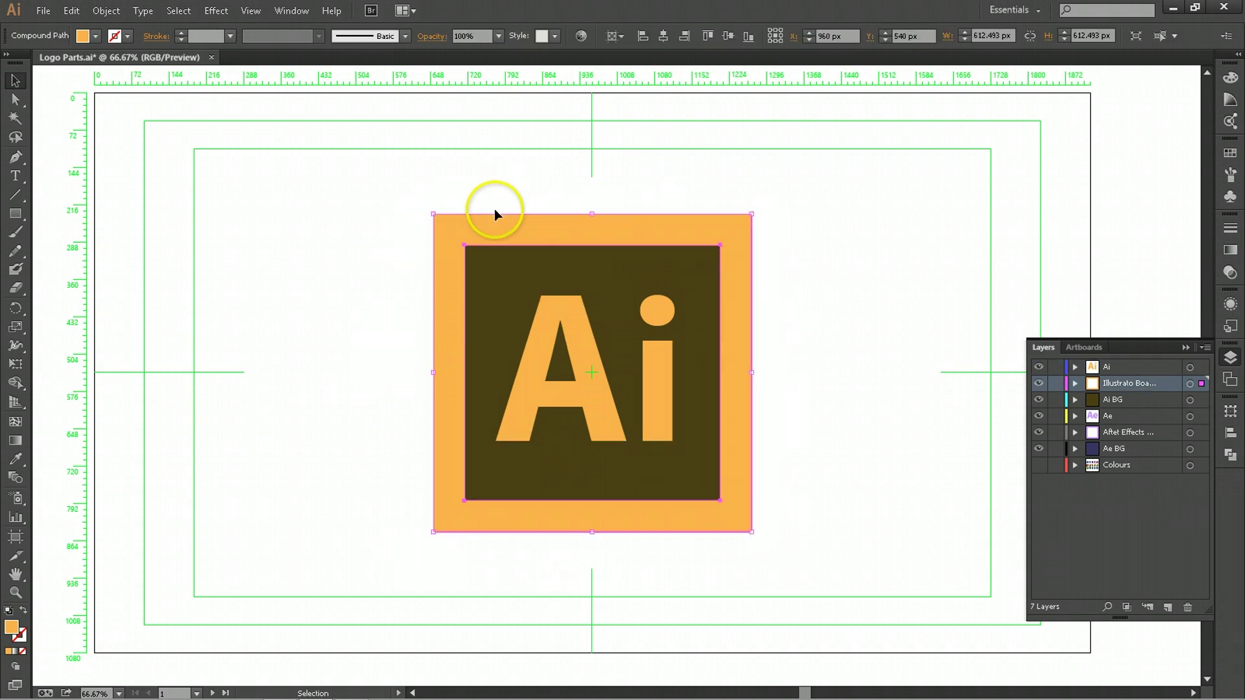
left_click(362, 208)
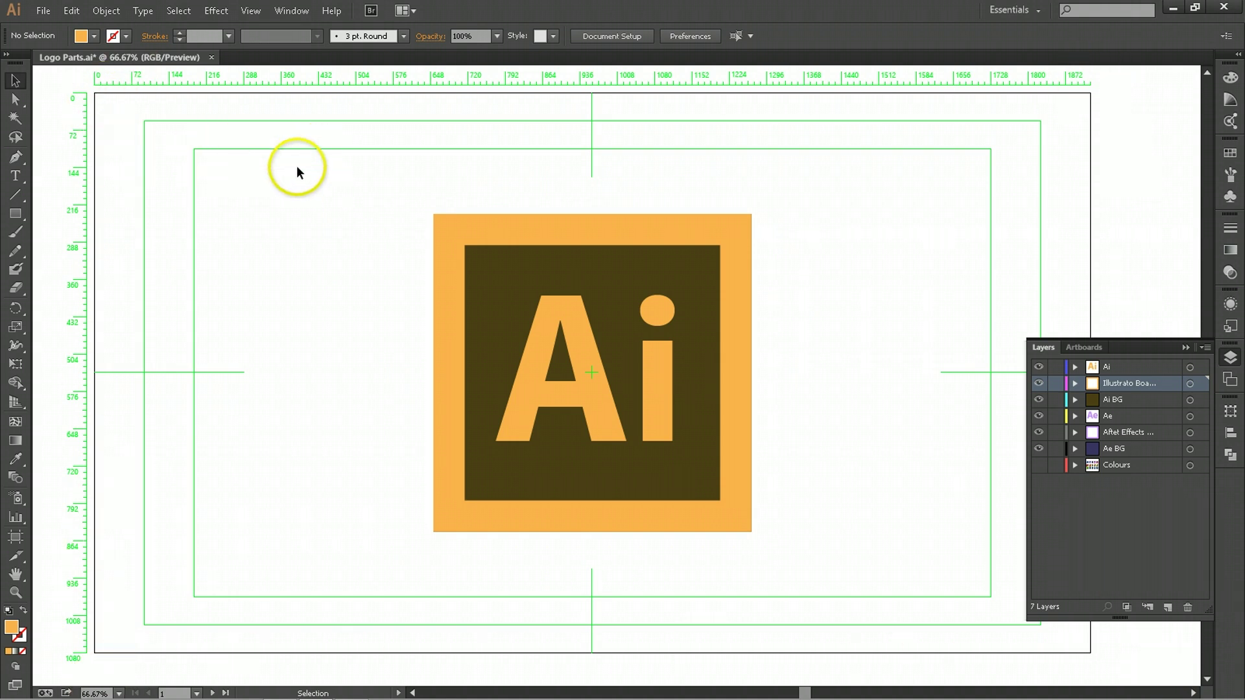
key("alt+Tab")
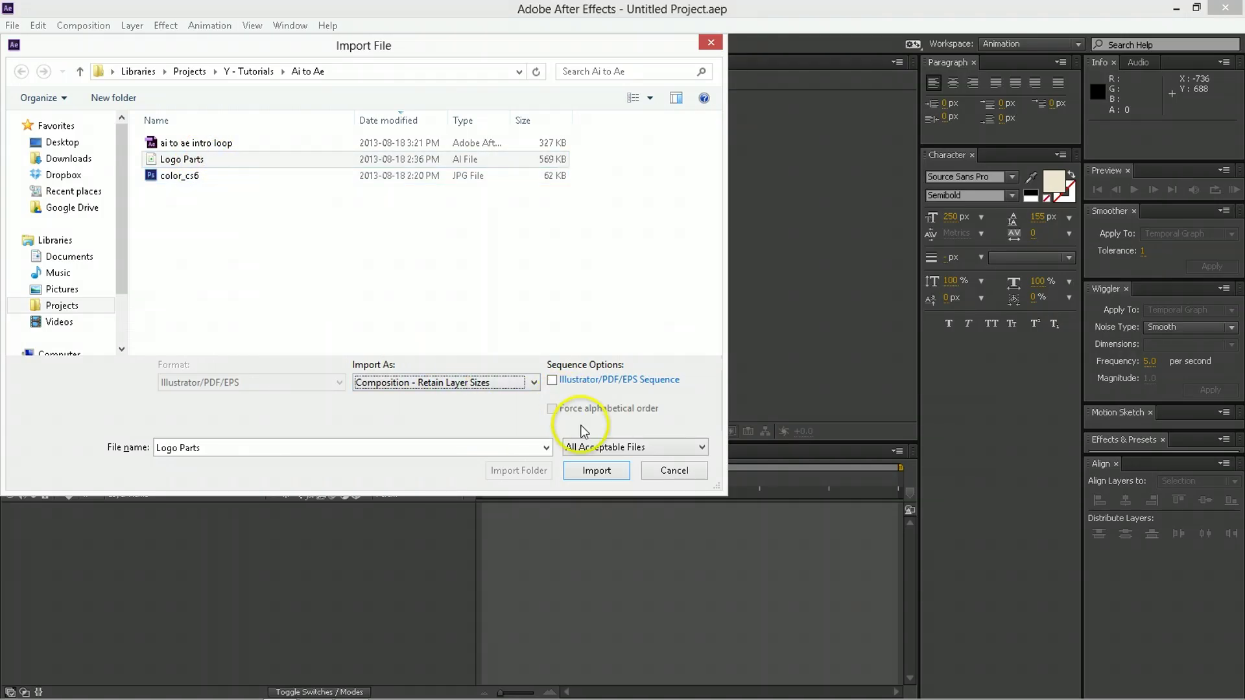
Import Logo Parts and browse the seven parts in the Logo Parts Layers folder.
left_click(595, 471)
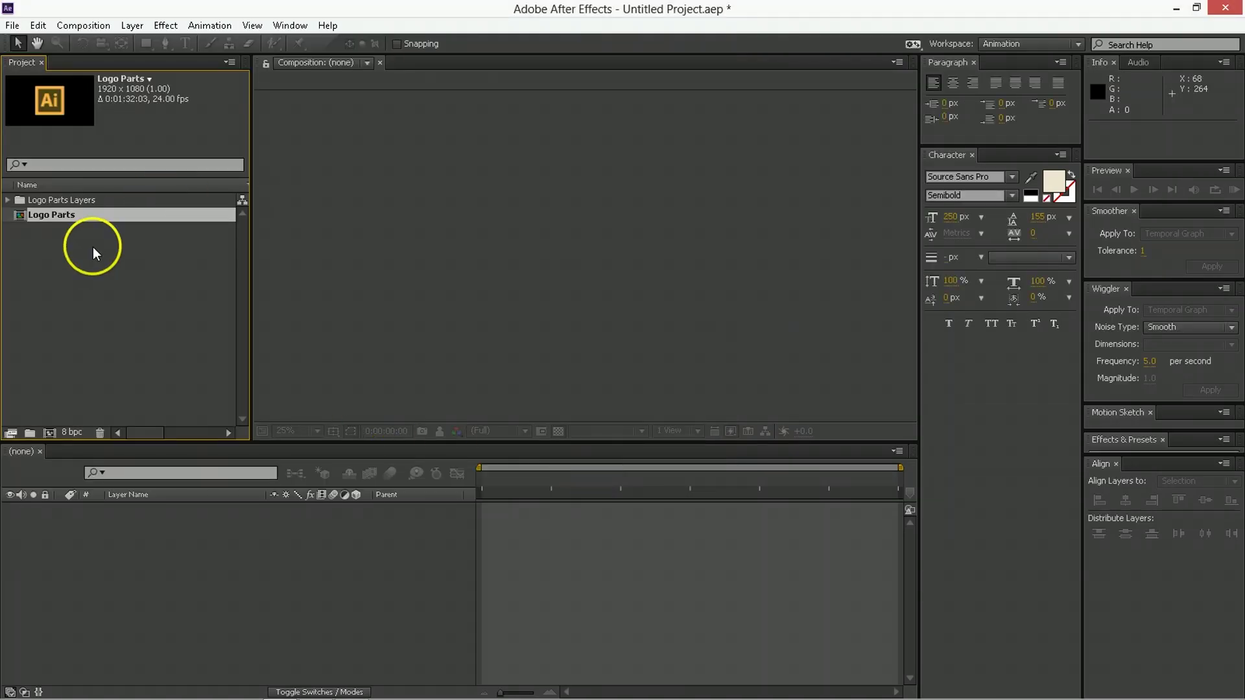
left_click(81, 250)
left_click(49, 215)
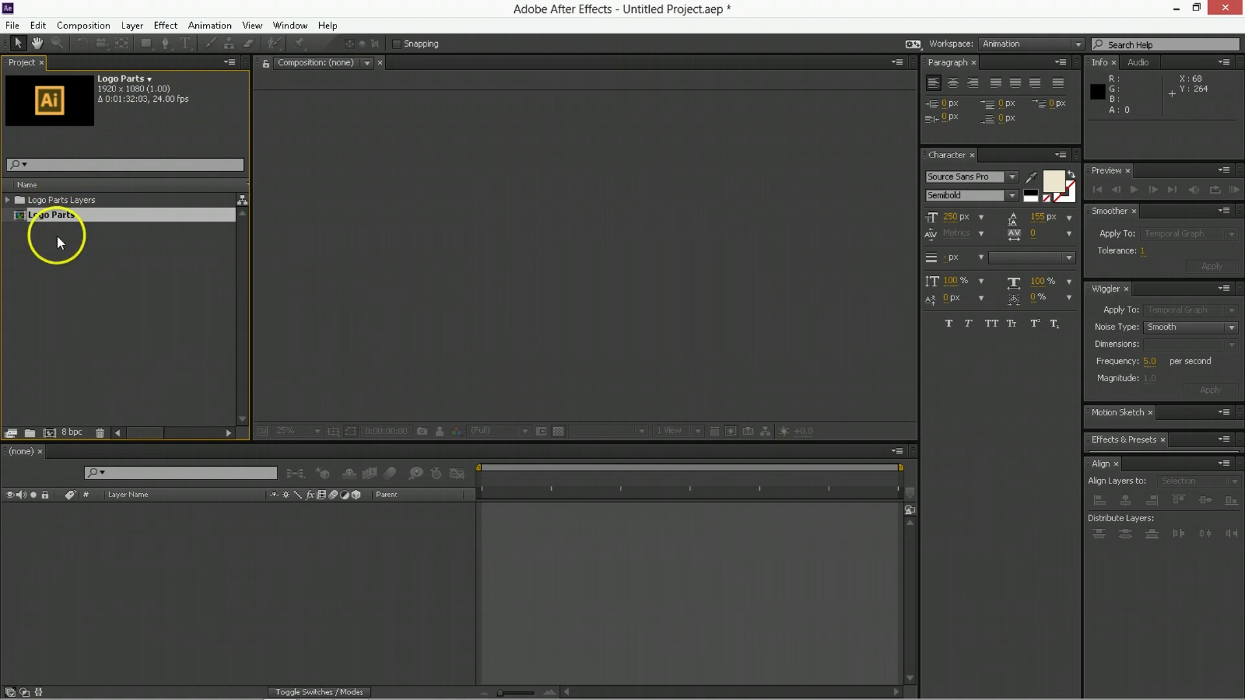
left_click(21, 201)
double_click(22, 201)
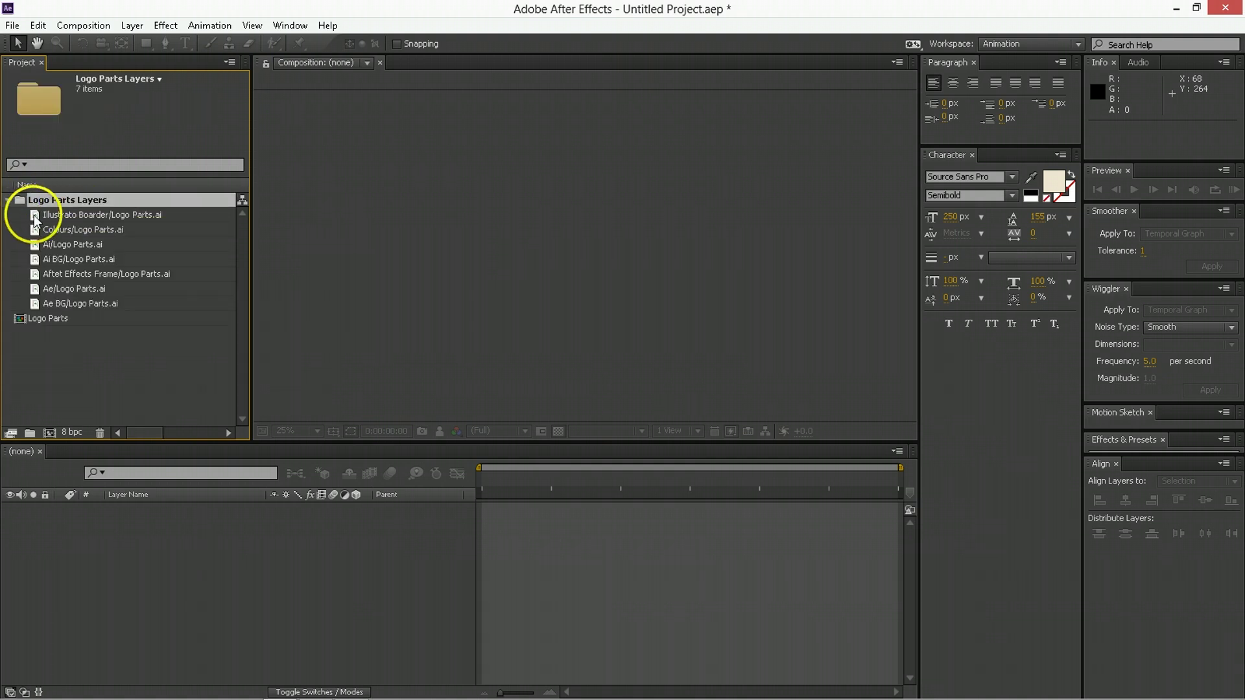
left_click(36, 216)
left_click(50, 286)
left_click(60, 215)
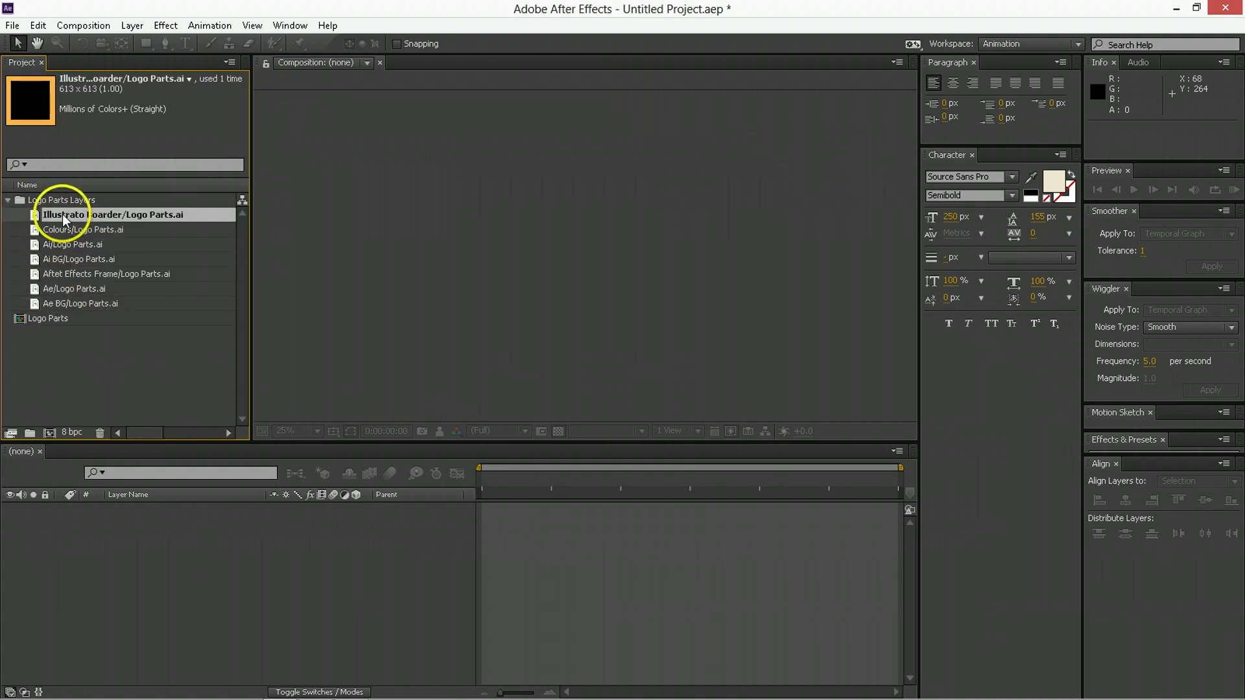
left_click(55, 348)
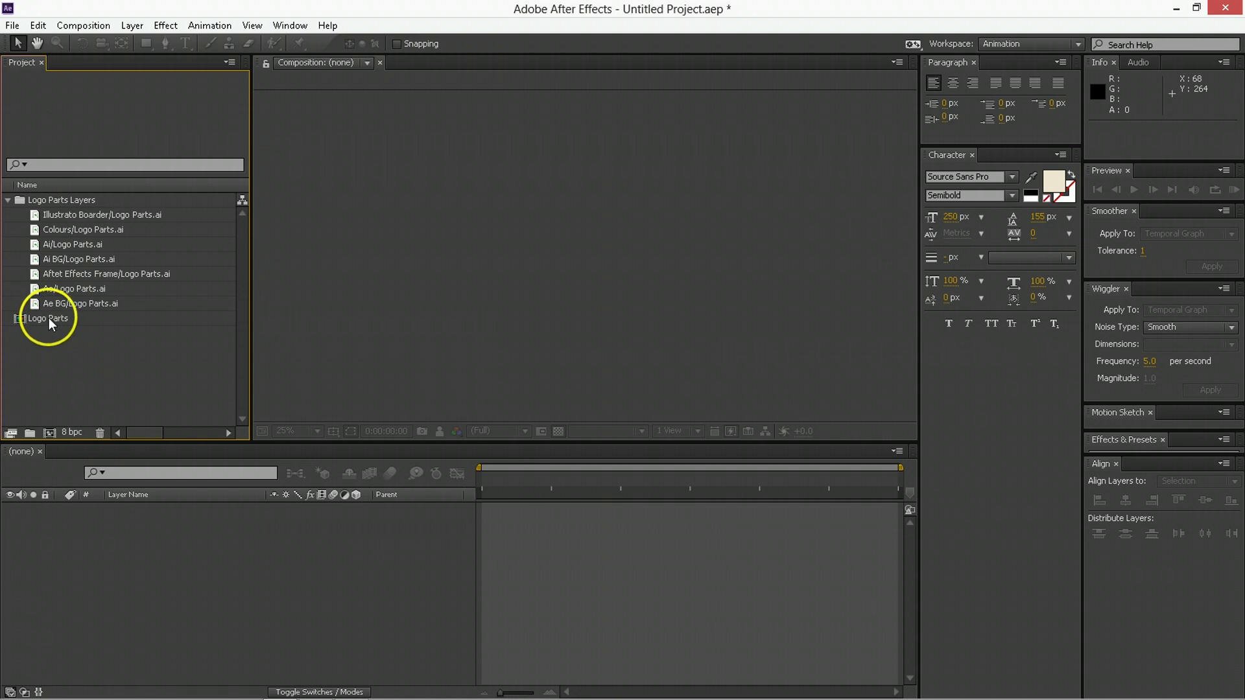
Open the Logo Parts composition and check its layers down to Colours.
double_click(47, 320)
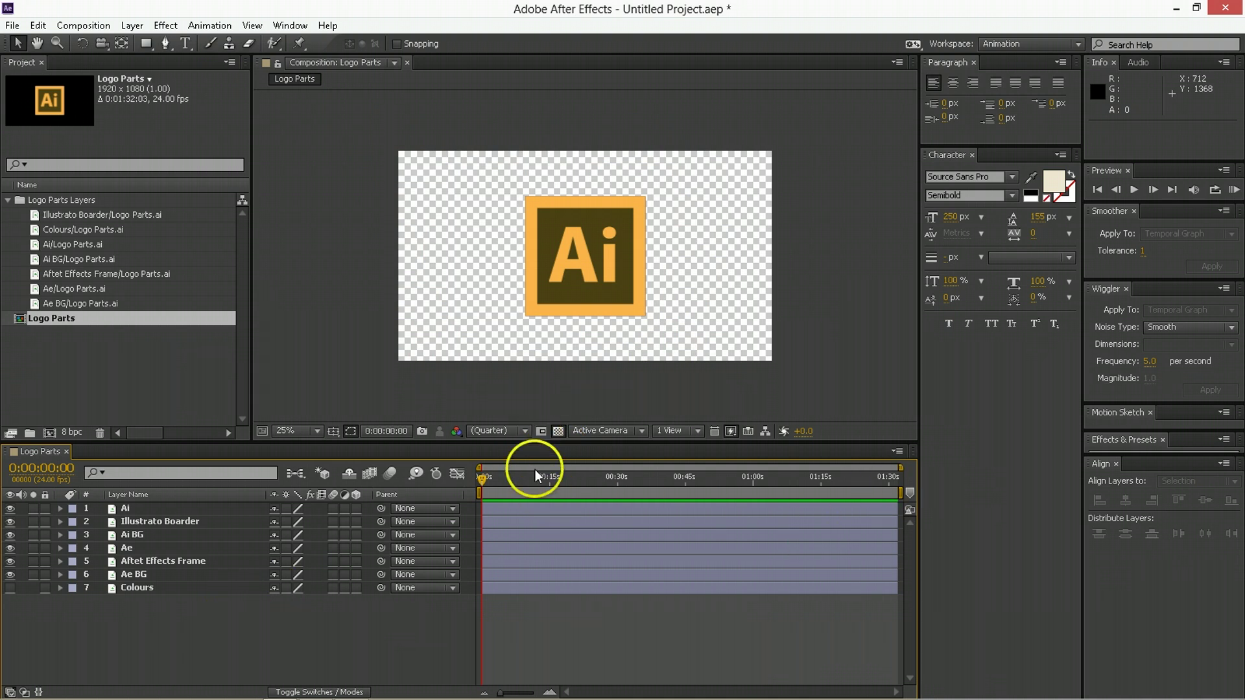
left_click(512, 508)
left_click(499, 561)
left_click(498, 588)
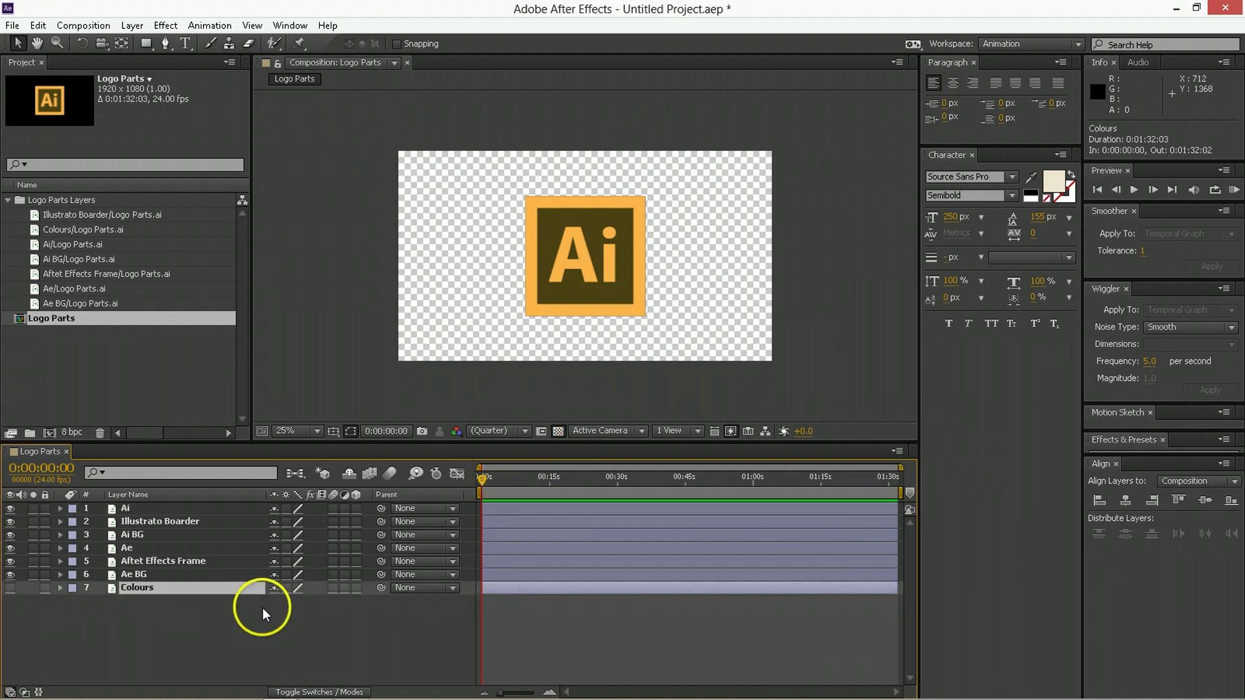
left_click(263, 608)
Show the Ai layer's Position and test Collapse Transformations by enlarging the layer.
left_click(118, 512)
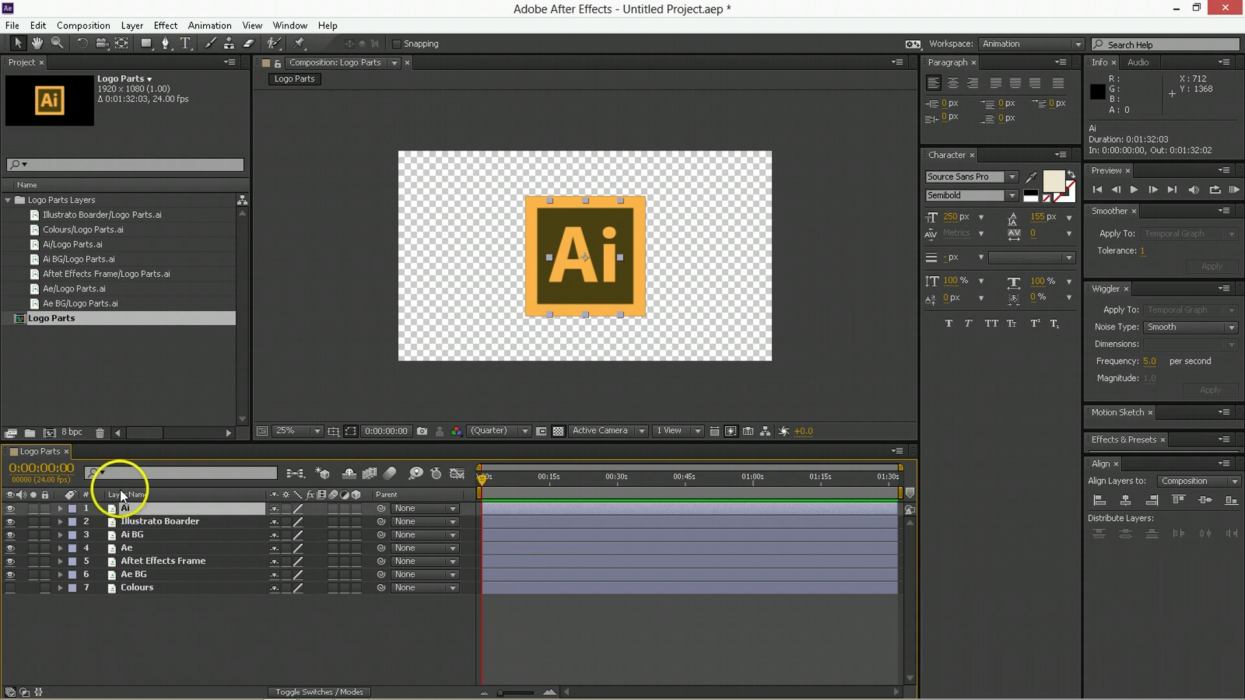
key("p")
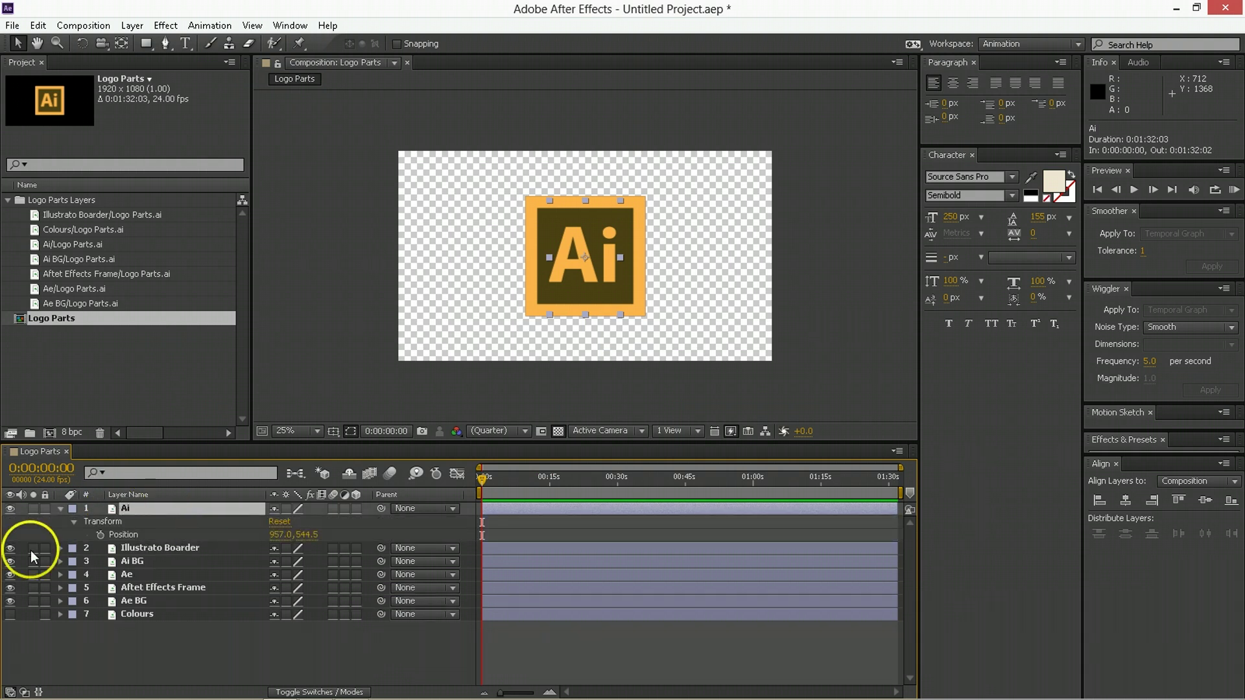
left_click(287, 508)
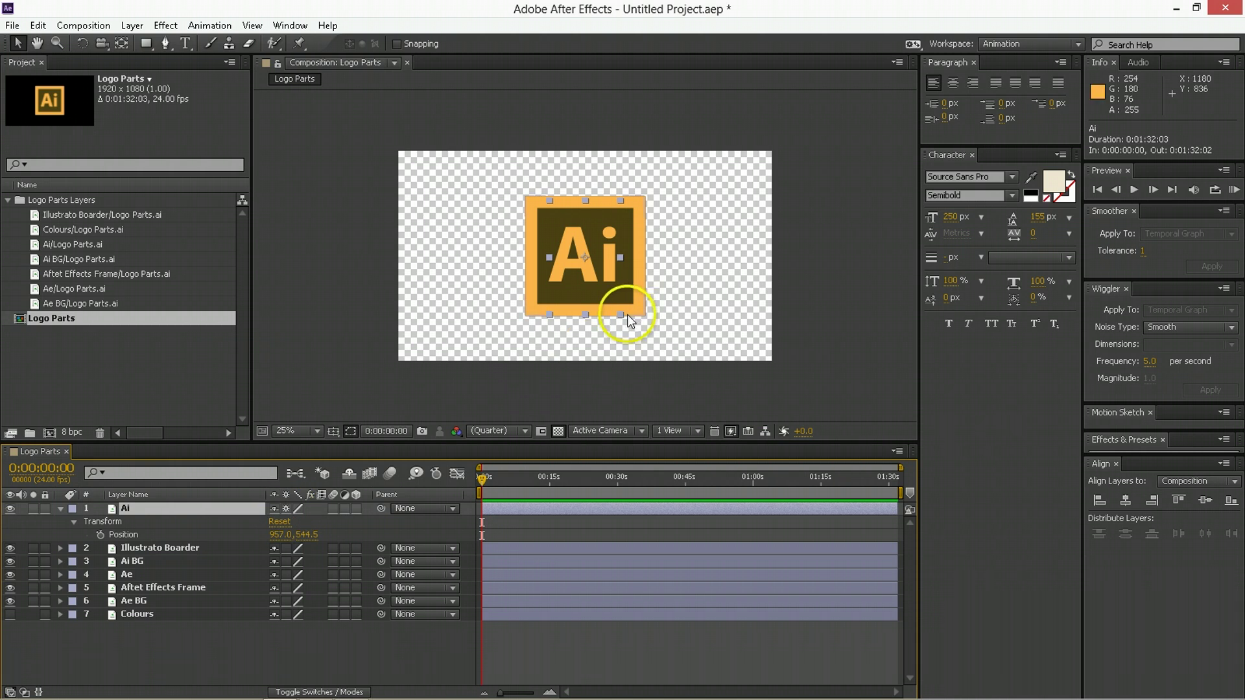
left_click_drag(621, 314, 622, 311)
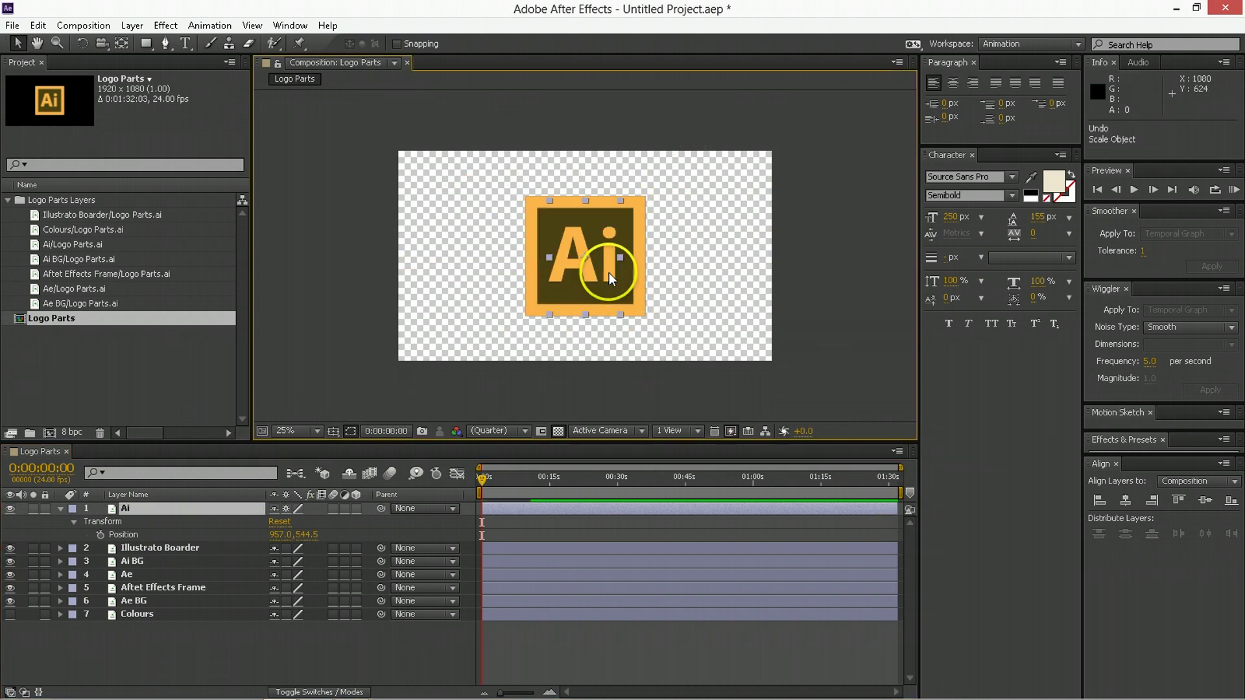
left_click(287, 509)
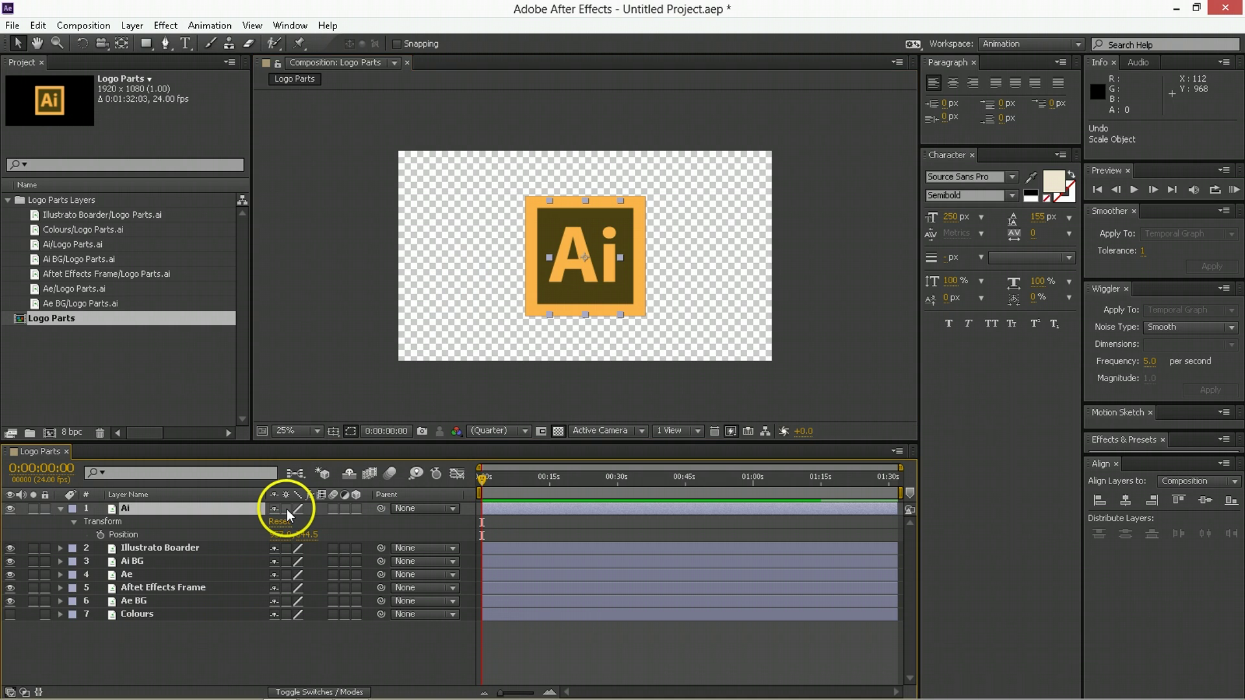
Enable the 3D Layer and Motion Blur switches for all seven layers, then select Illustrato Boarder.
left_click(356, 508)
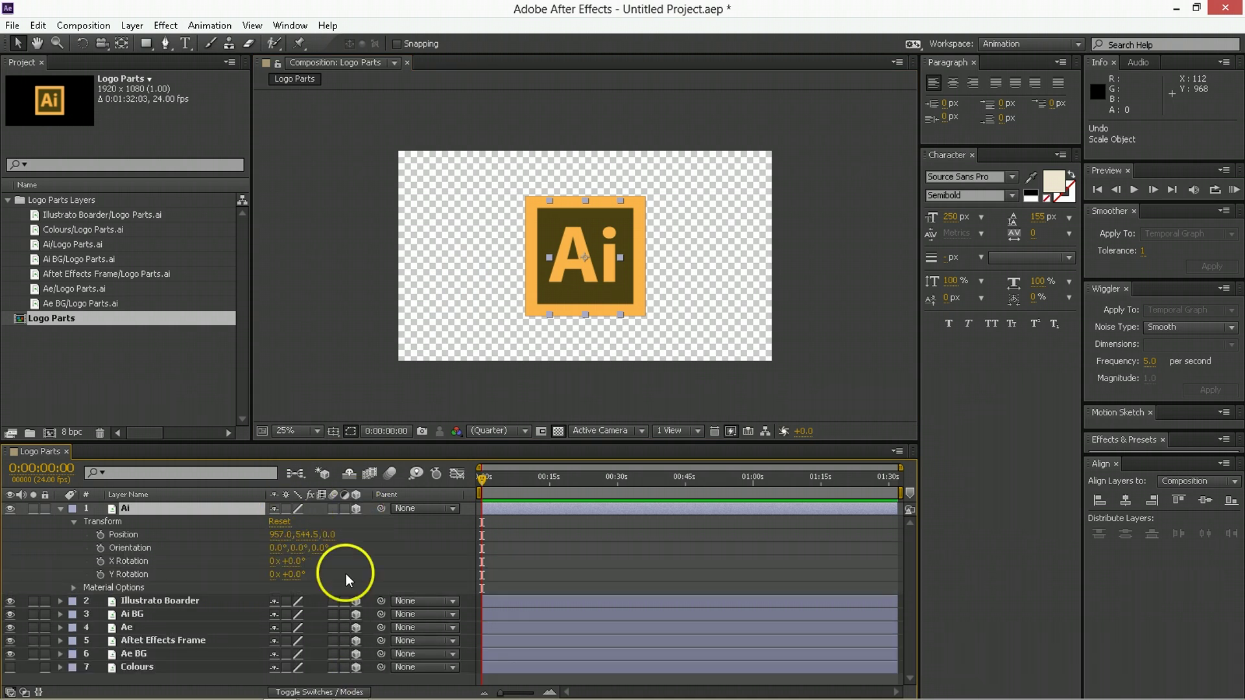
left_click(289, 511)
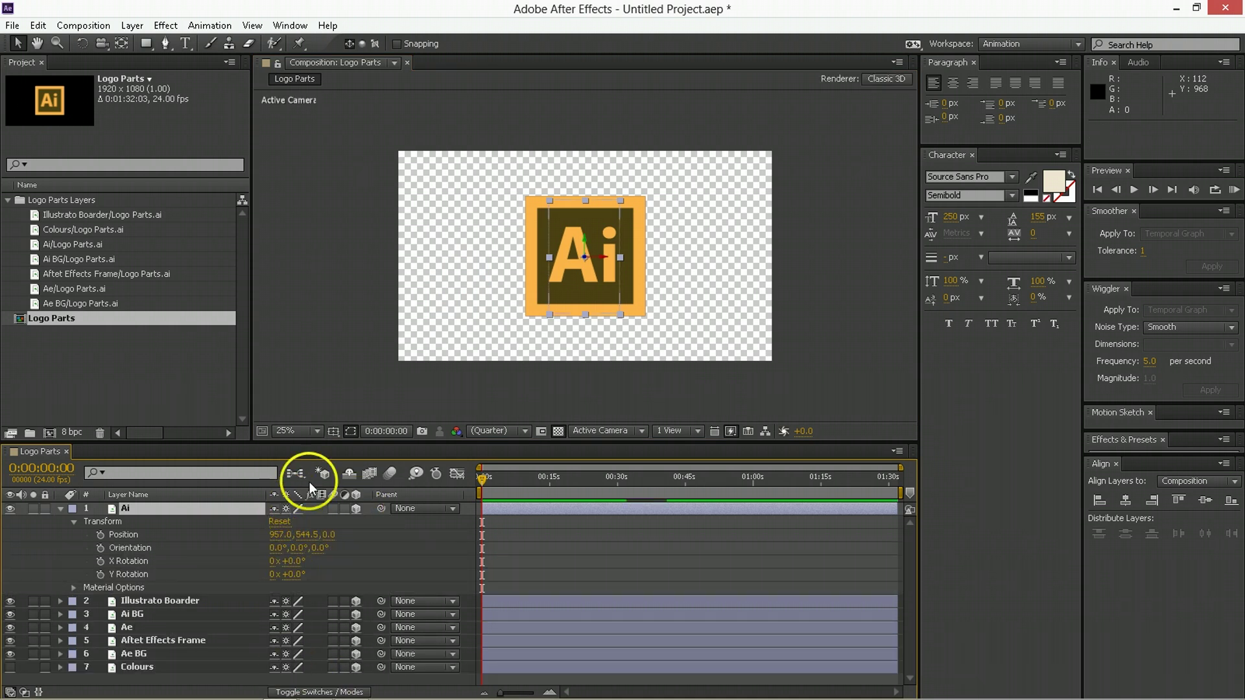
left_click(334, 508)
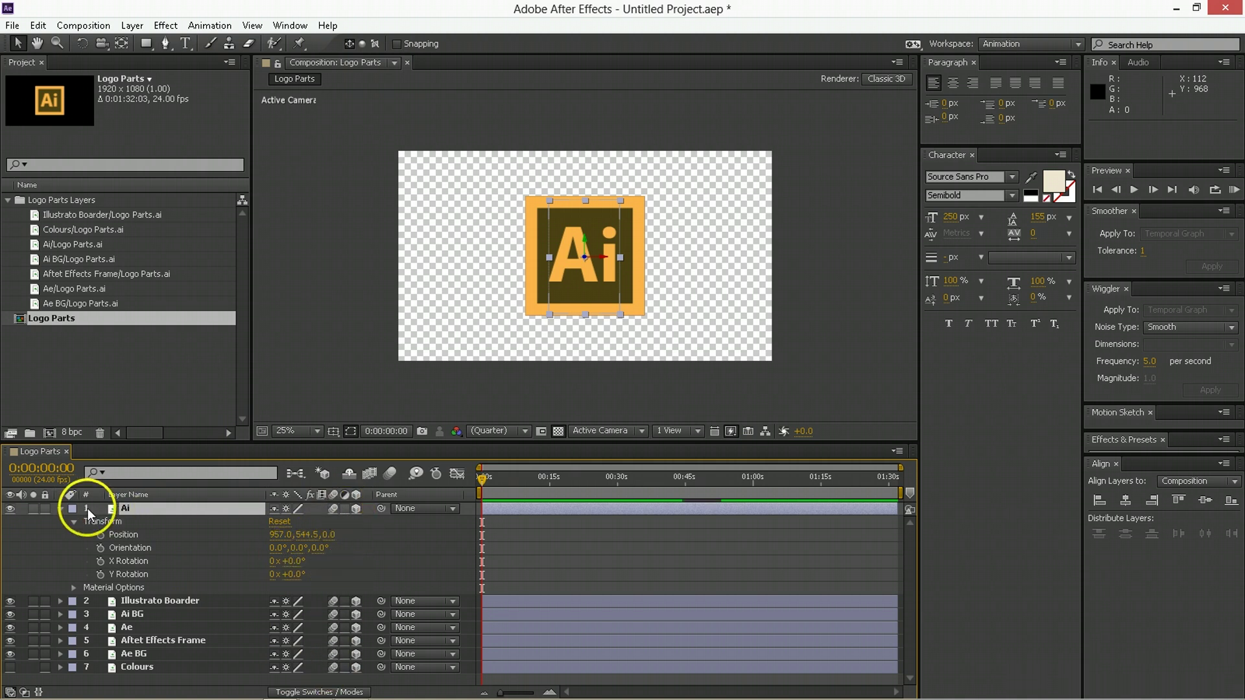
left_click(60, 508)
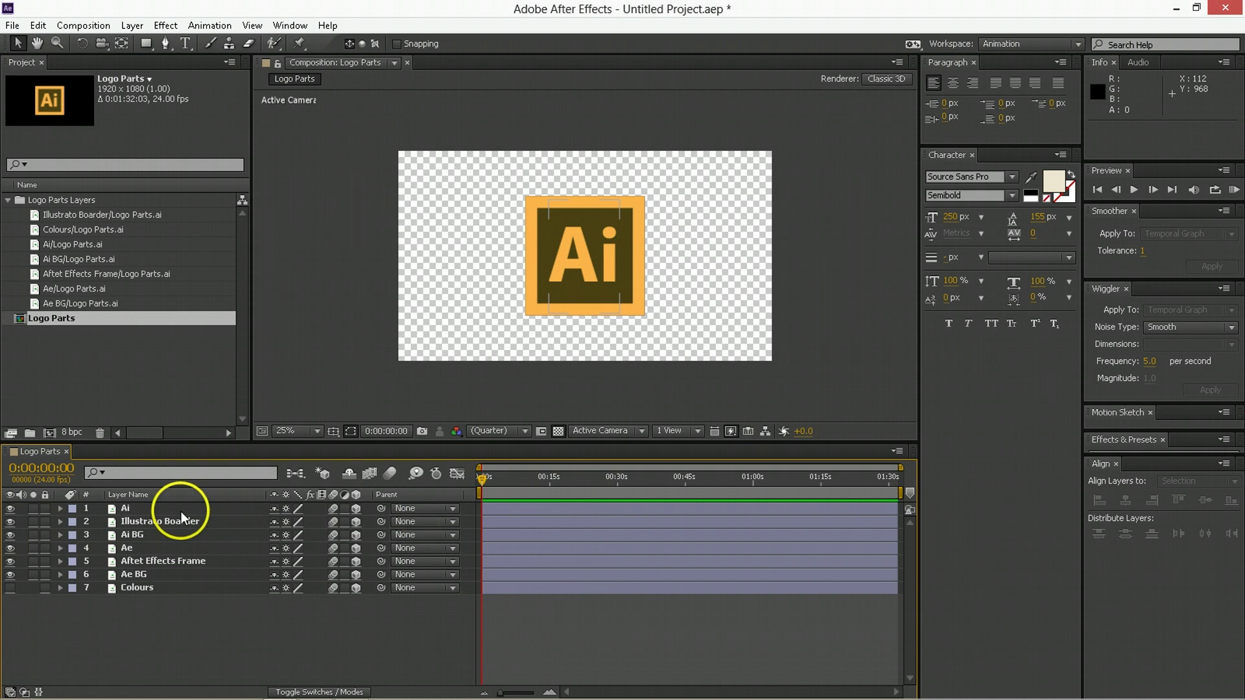
left_click(156, 509)
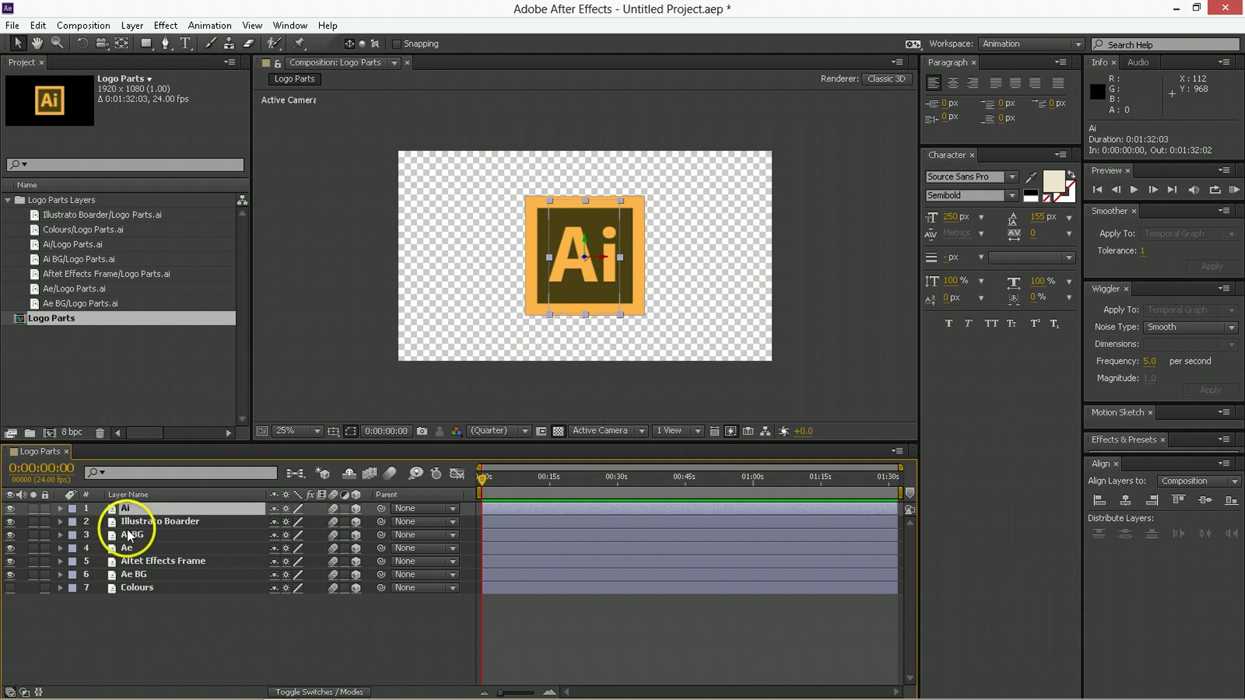
left_click(151, 522)
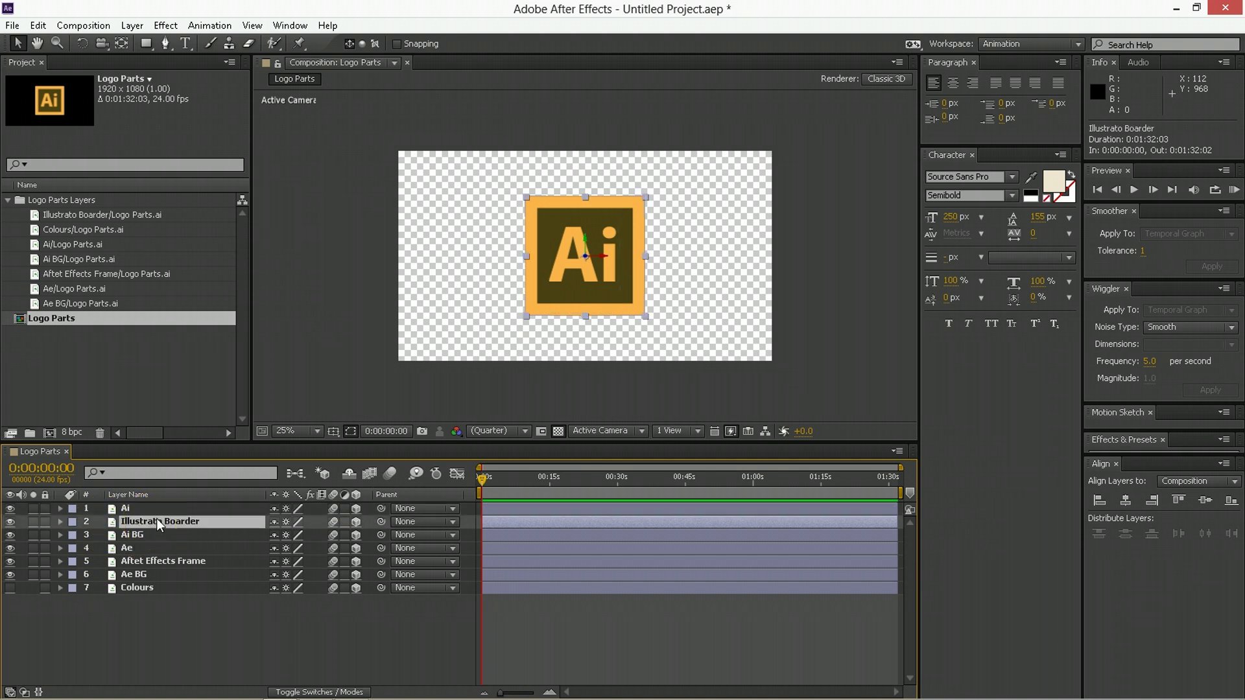
Convert Illustrato Boarder into a new Illustrato Boarder Outlines shape layer.
right_click(156, 520)
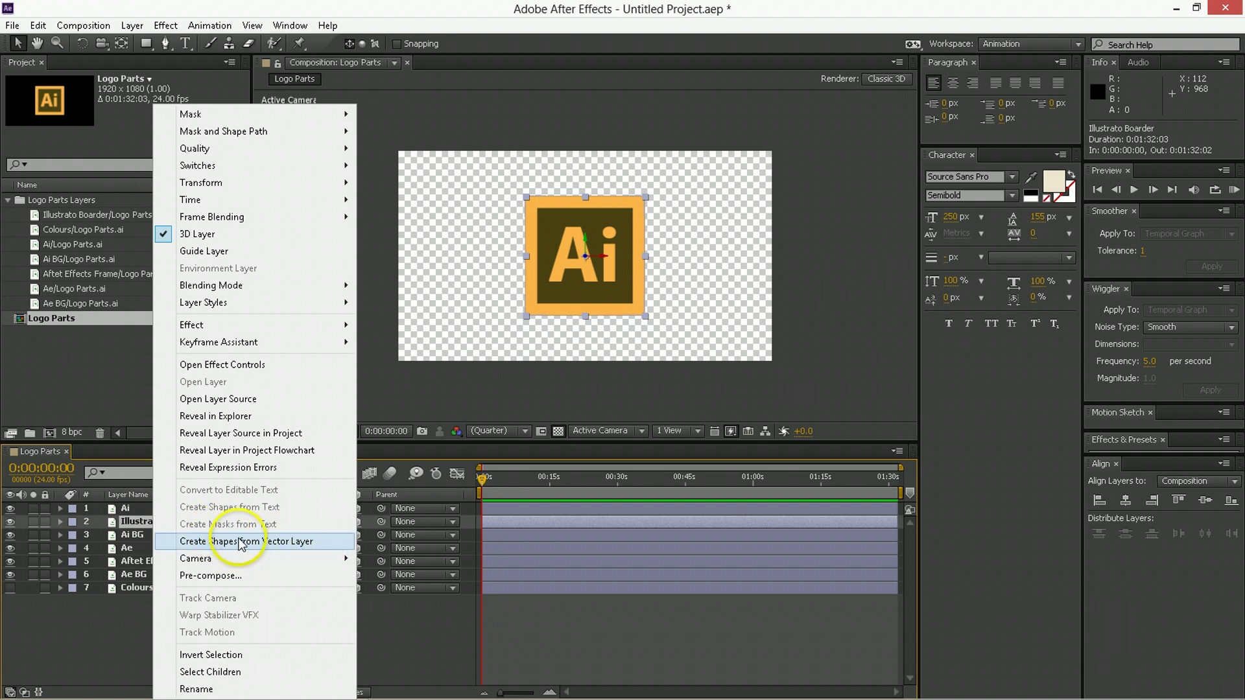
left_click(197, 540)
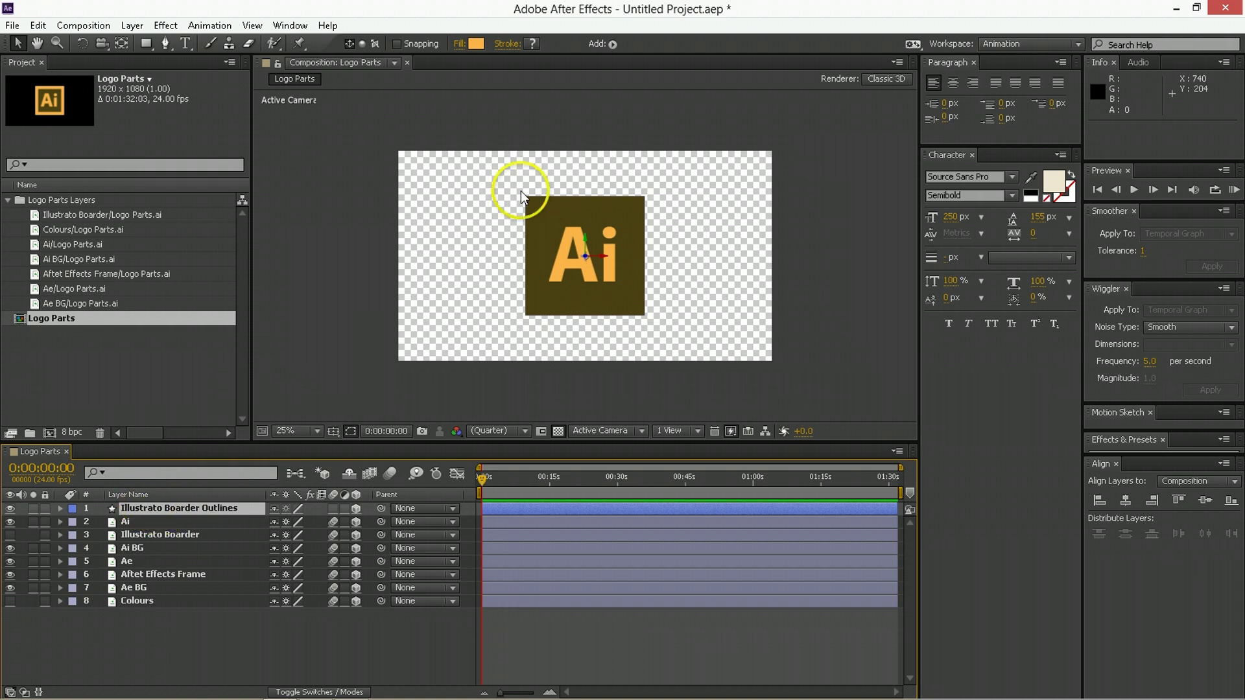
left_click(188, 509)
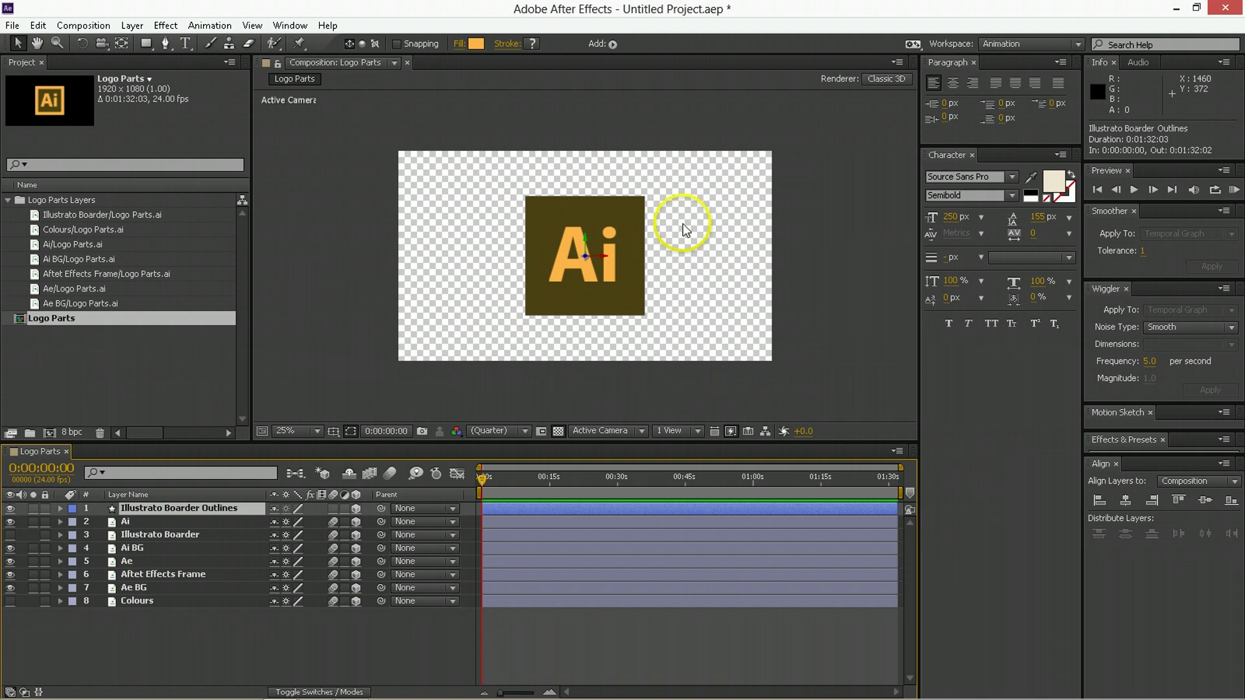
Zoom and pan the viewer so the whole comp frame is centred on the Ai logo.
scroll(613, 252, "down", 4)
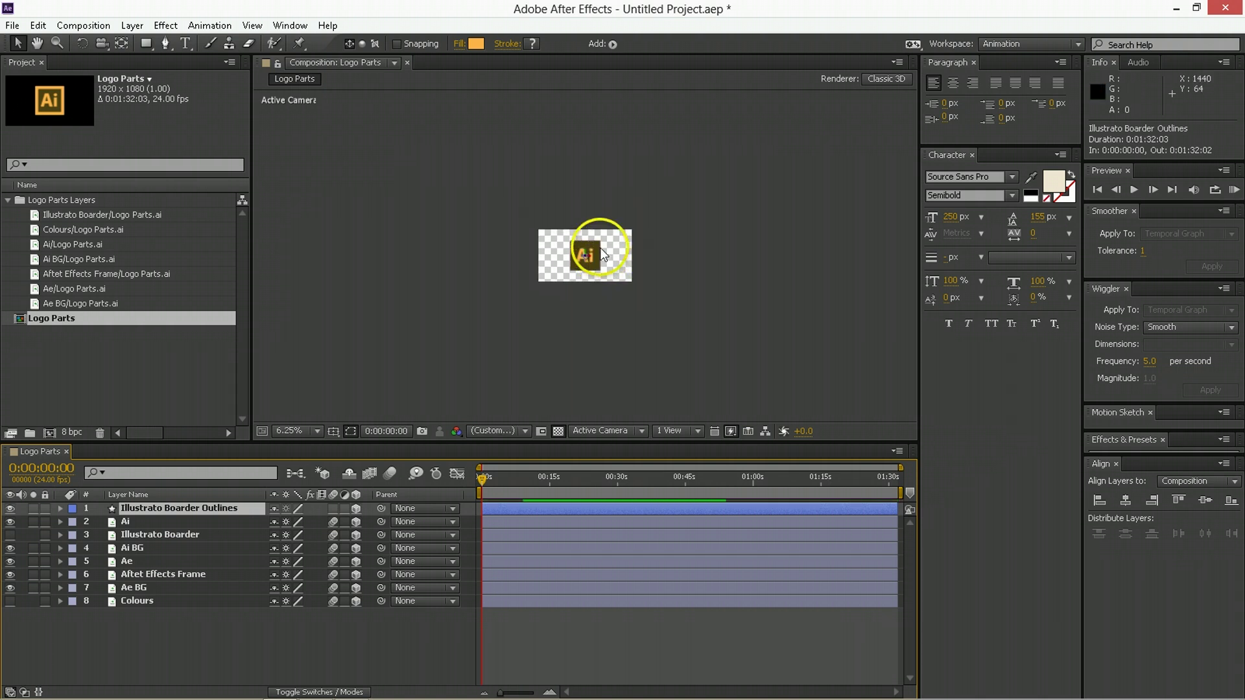
left_click_drag(703, 160, 658, 201)
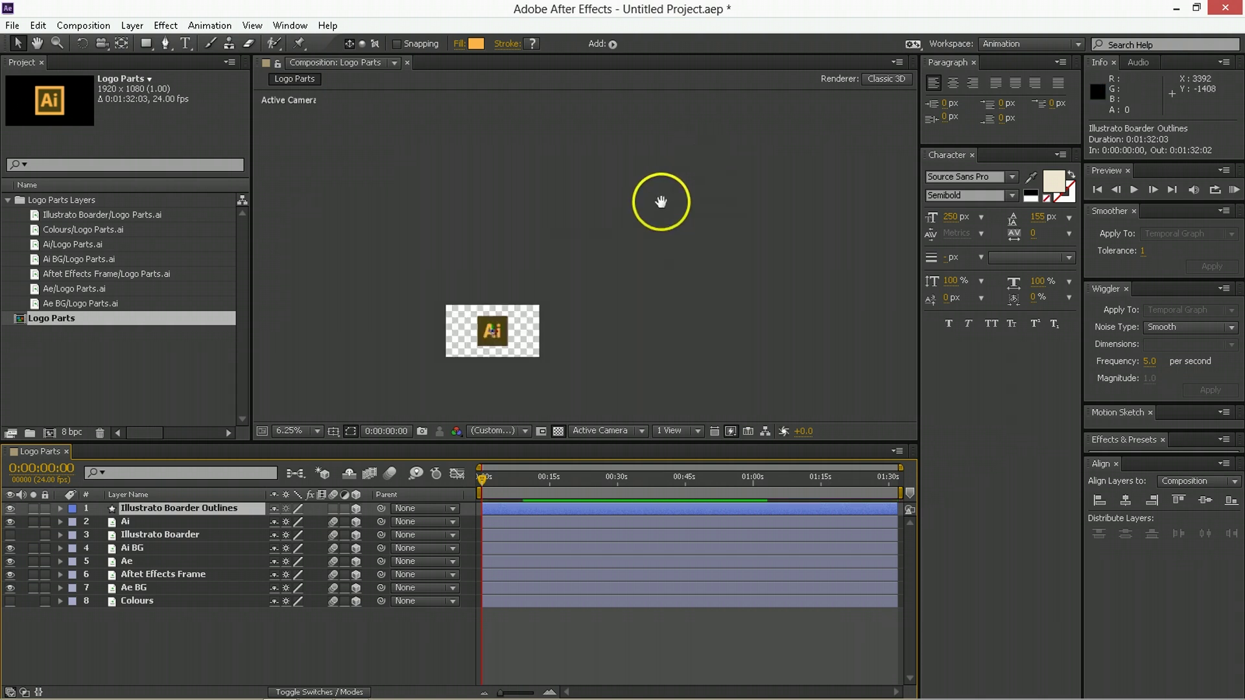
key("comma")
key("comma")
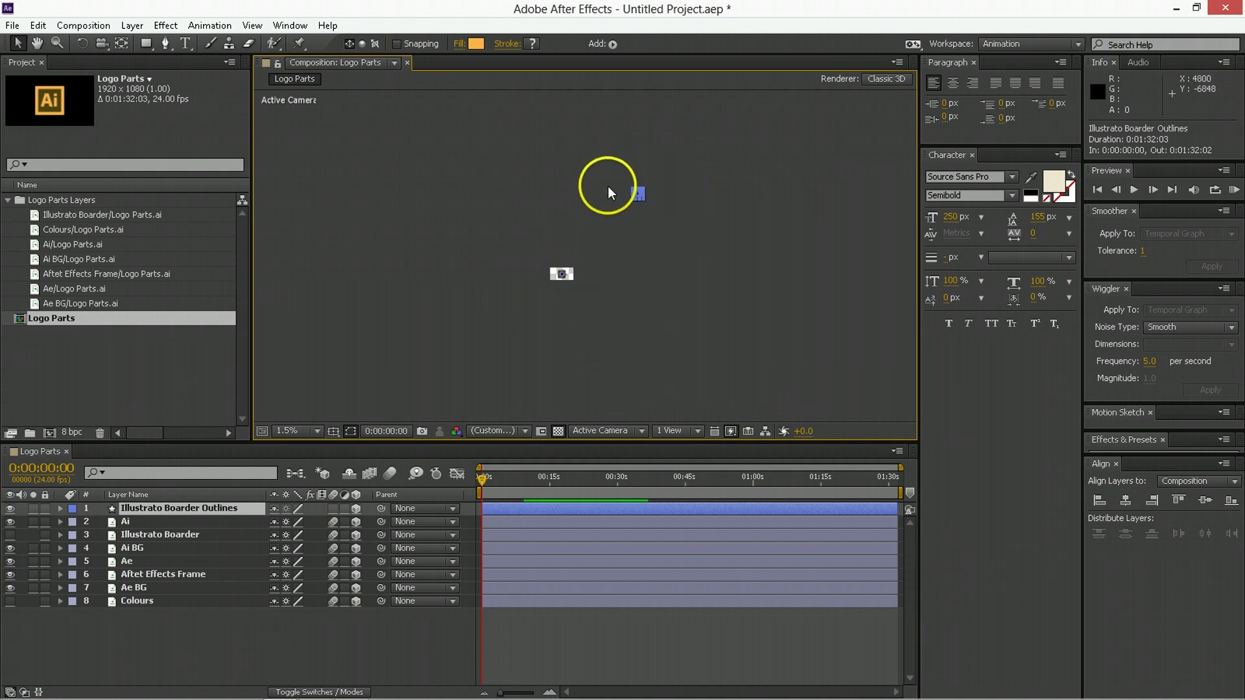
key("period")
key("period")
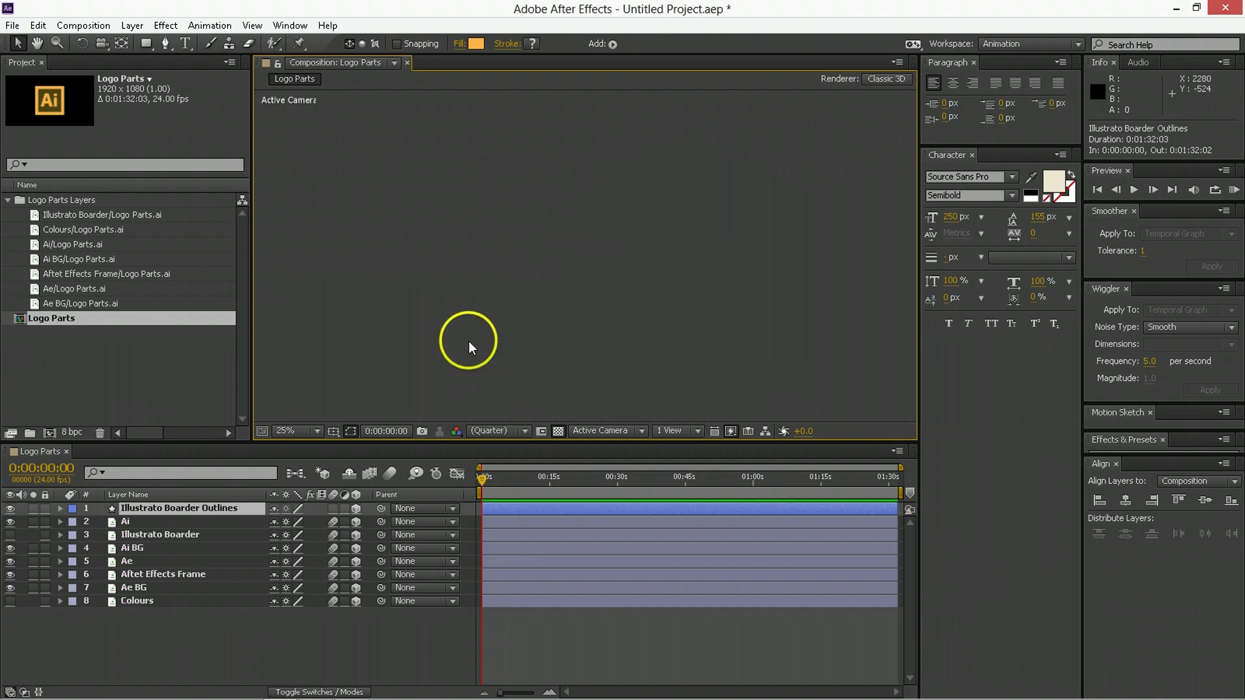
key("period")
key("h")
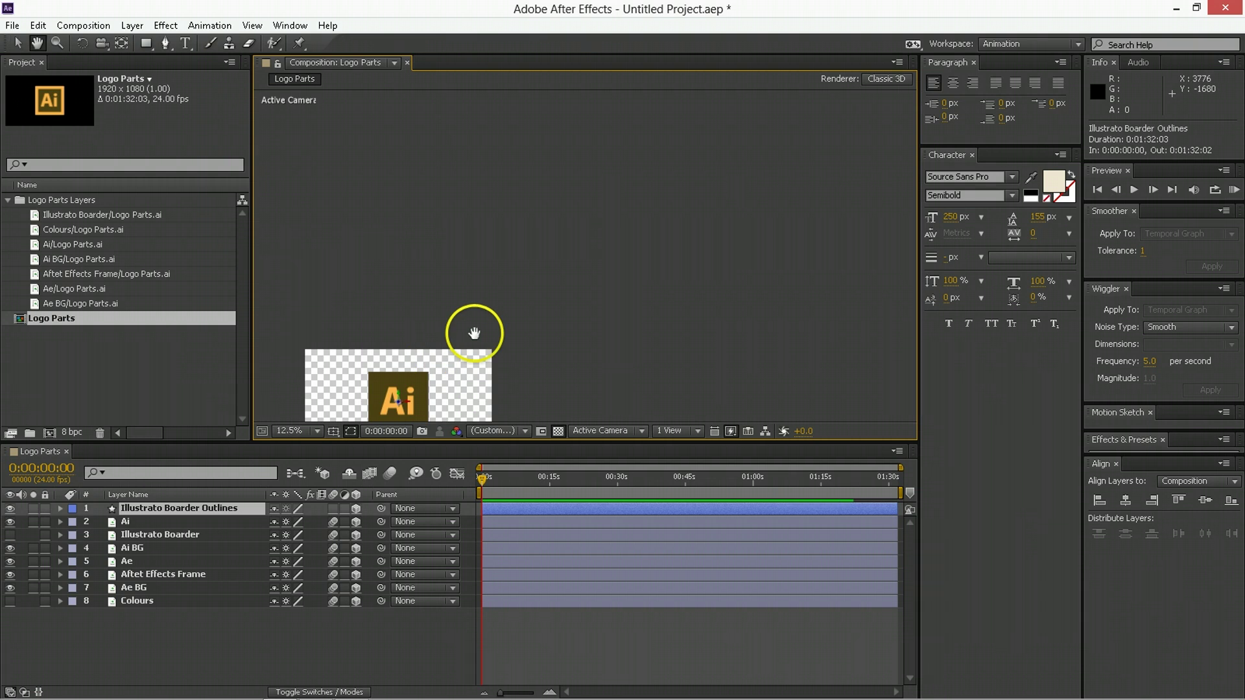
left_click_drag(474, 332, 636, 283)
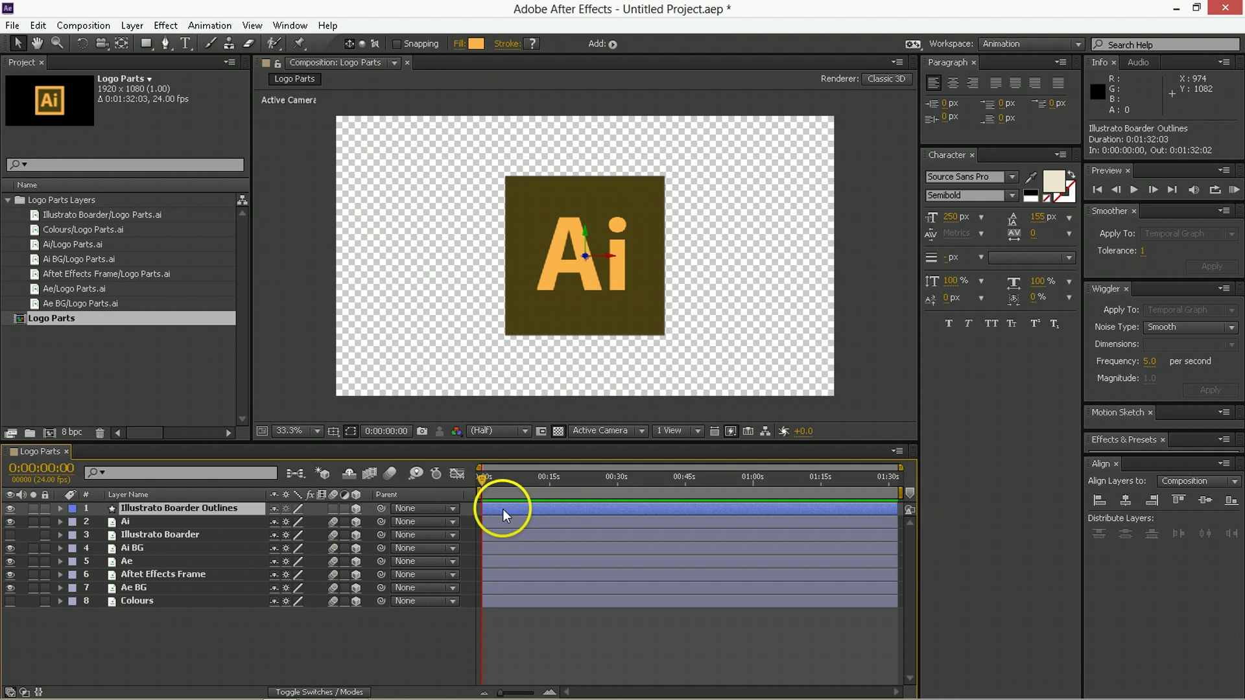
Set the border's Group 1 Position to 0, 0 and reset the layer's Anchor Point.
key("u")
key("u")
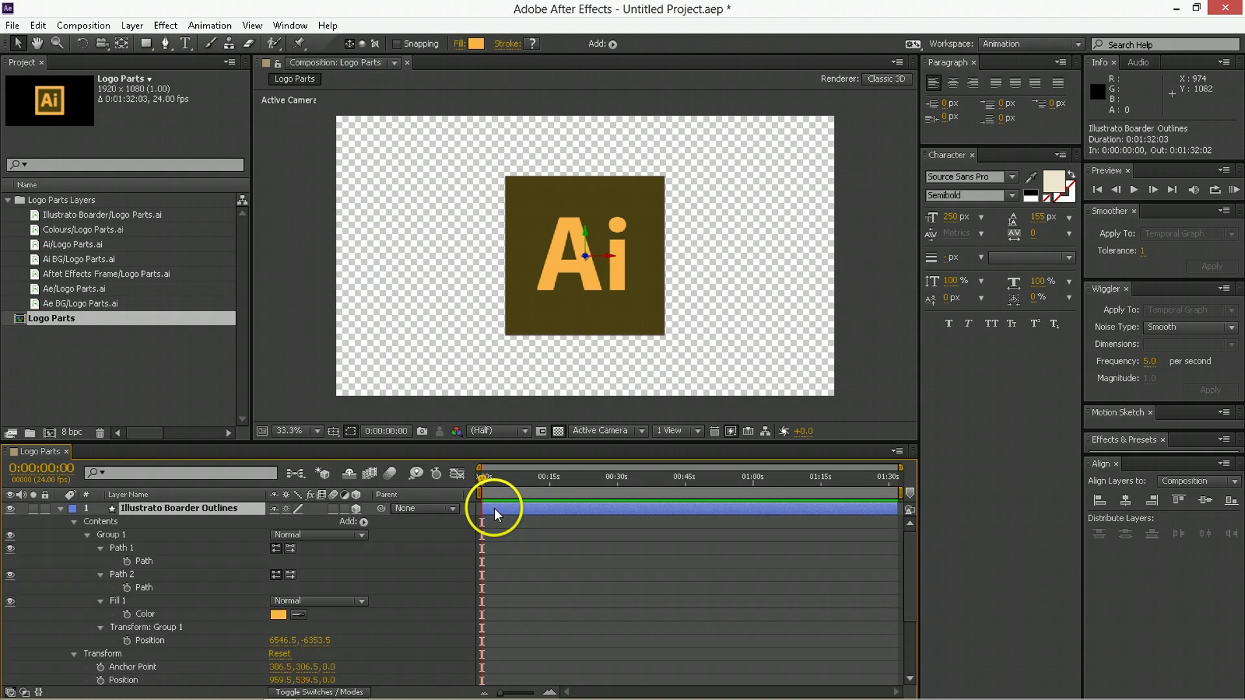
left_click(293, 642)
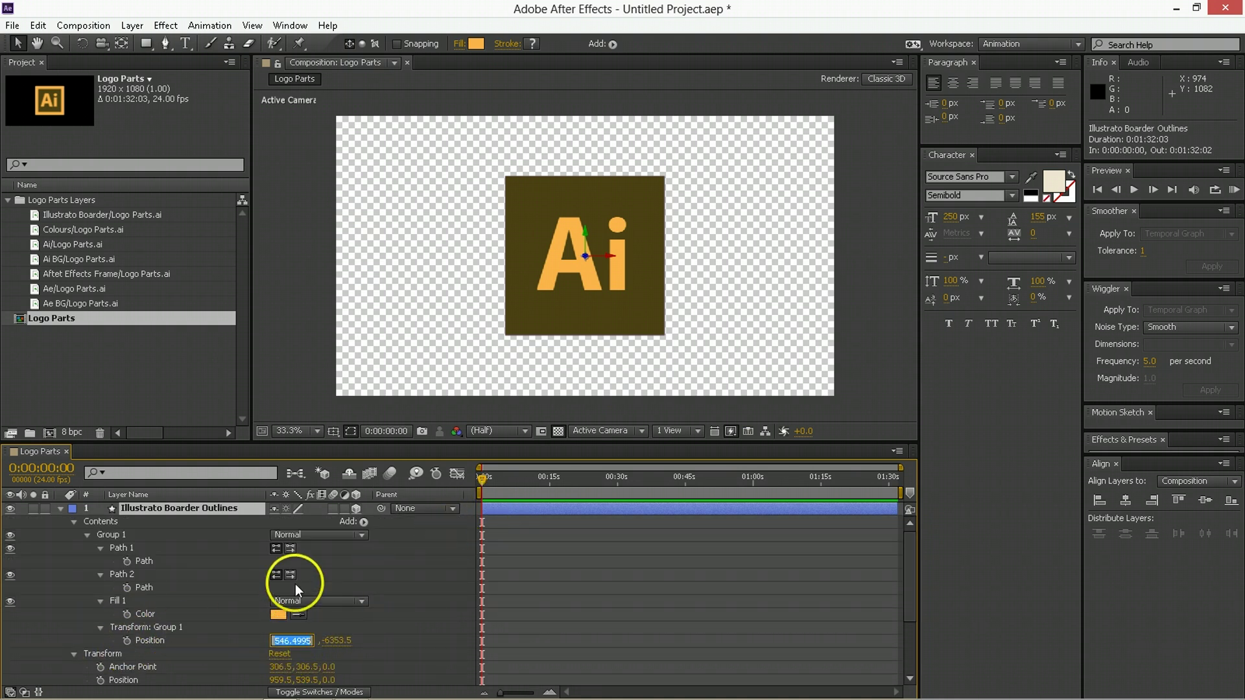
type("0")
key("Tab")
type("0")
key("Return")
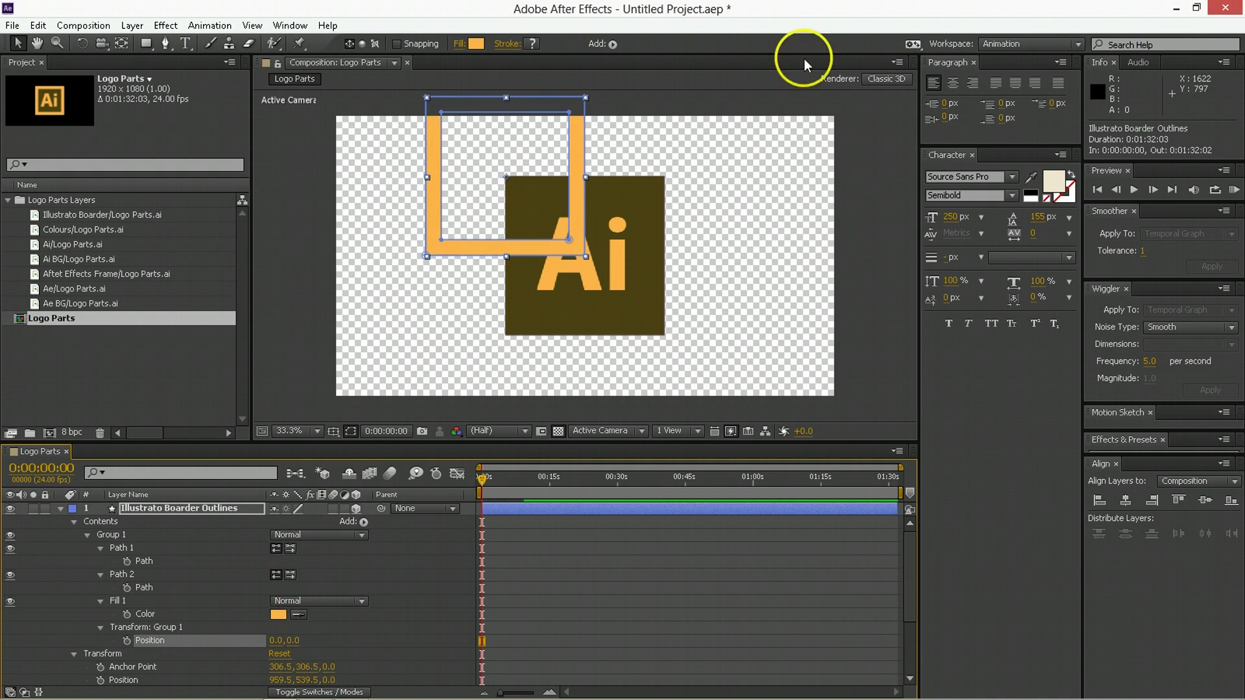
scroll(251, 607, "down", 1)
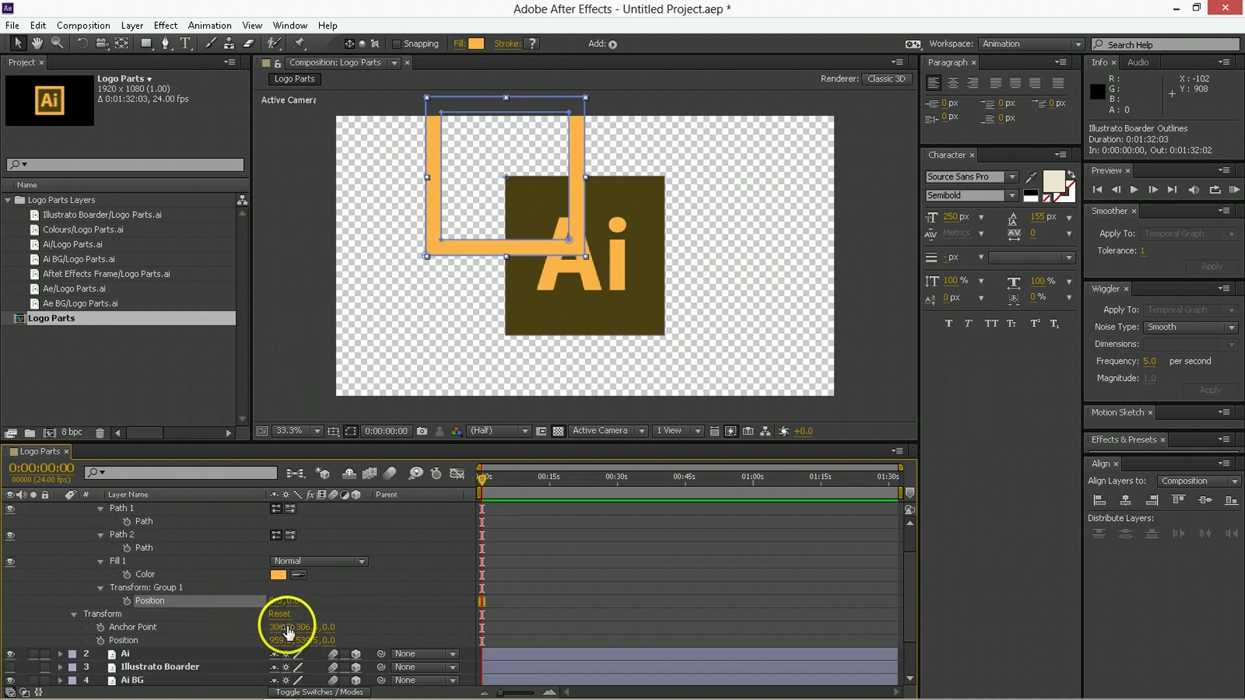
left_click(281, 614)
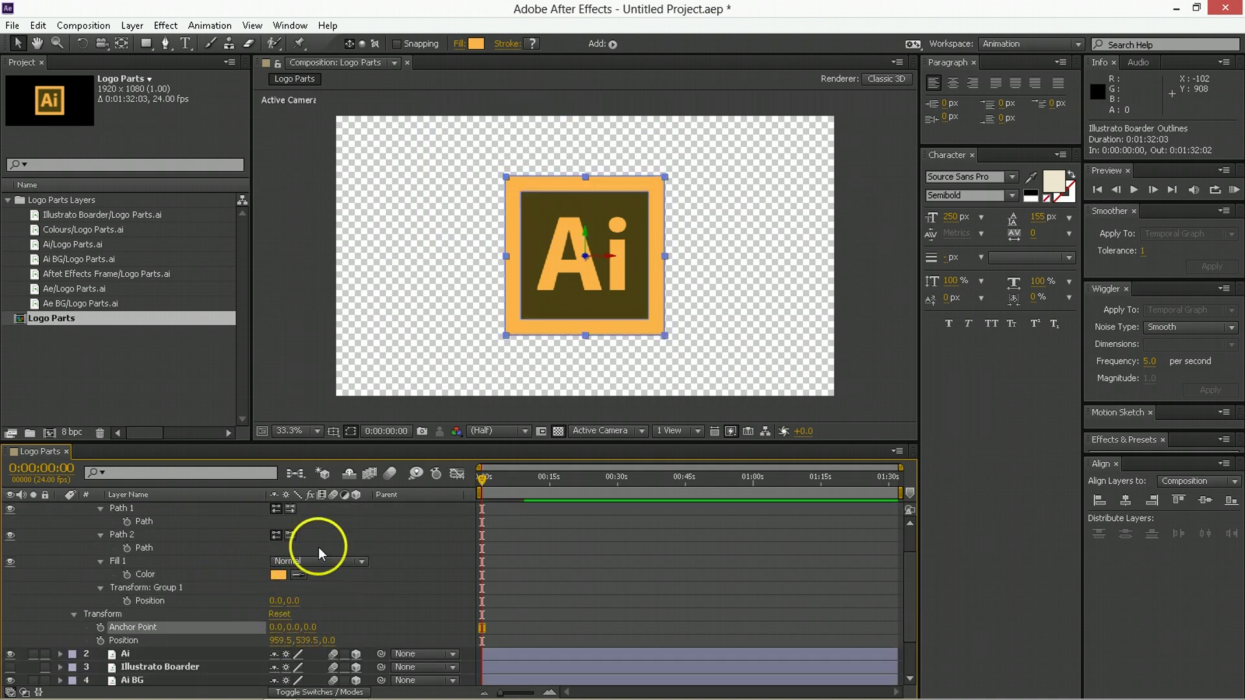
left_click(374, 534)
scroll(197, 574, "up", 1)
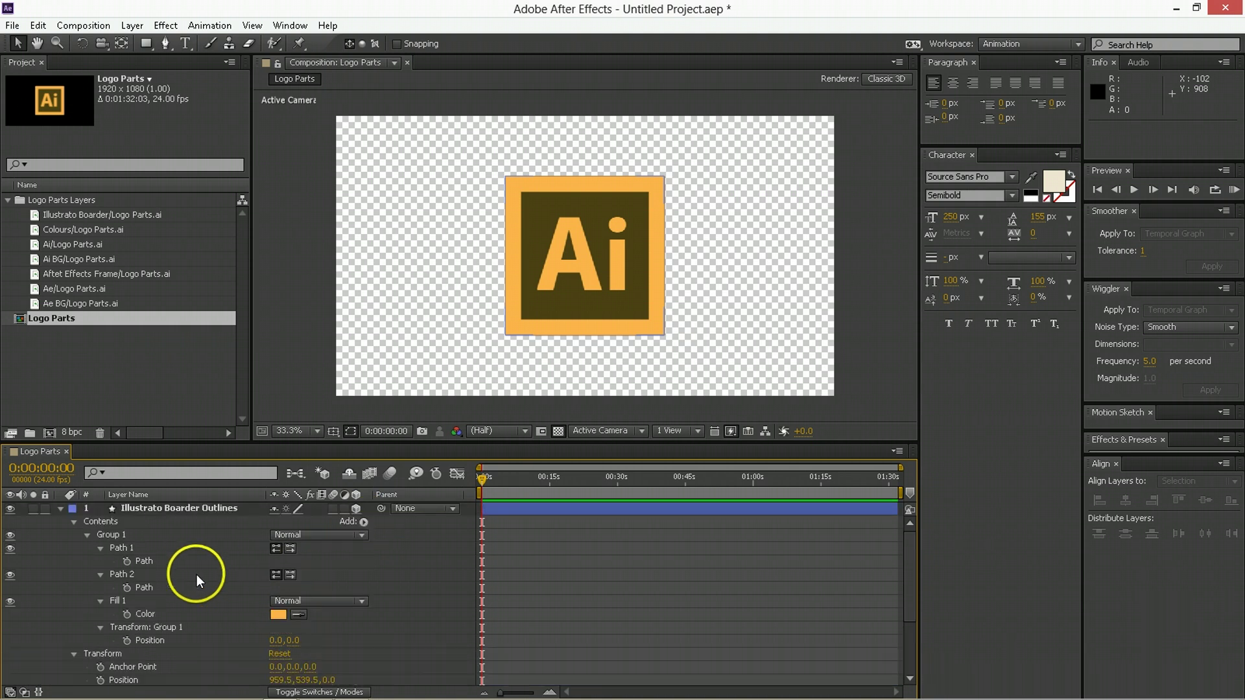
Inspect Group 1's Path 1, Path 2 and Merge Paths 1 Mode settings.
left_click(123, 534)
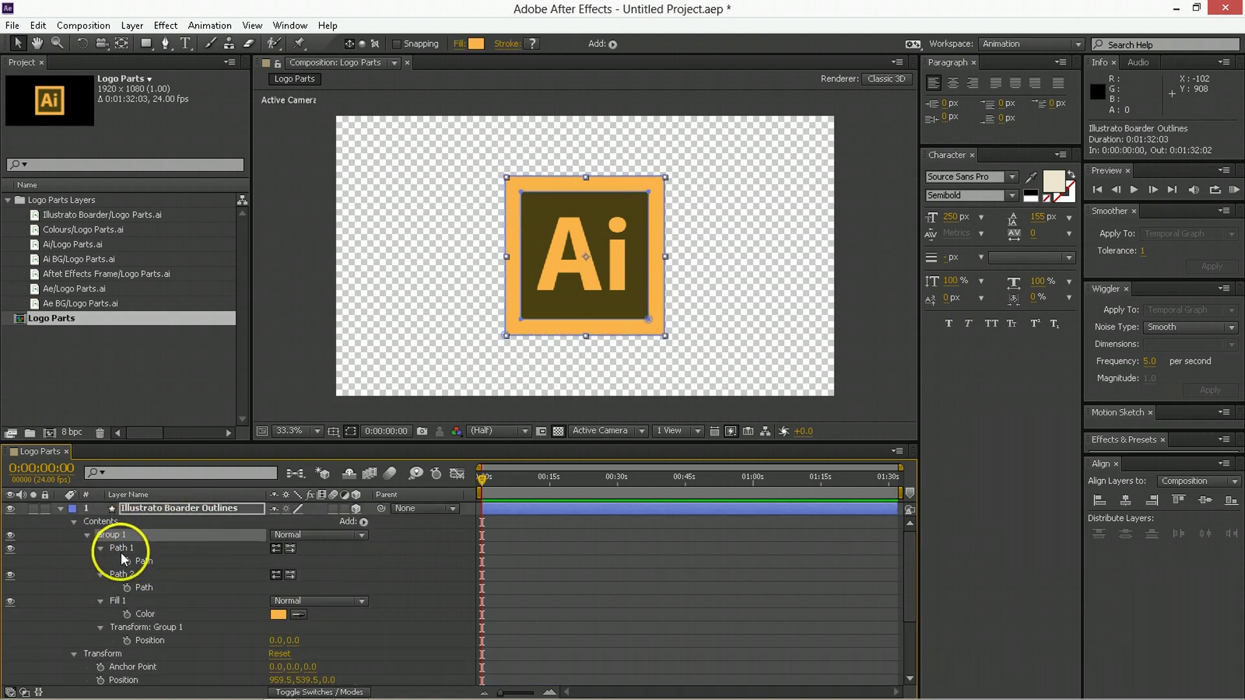
double_click(86, 535)
scroll(88, 536, "down", 1)
left_click(150, 522)
left_click(162, 533)
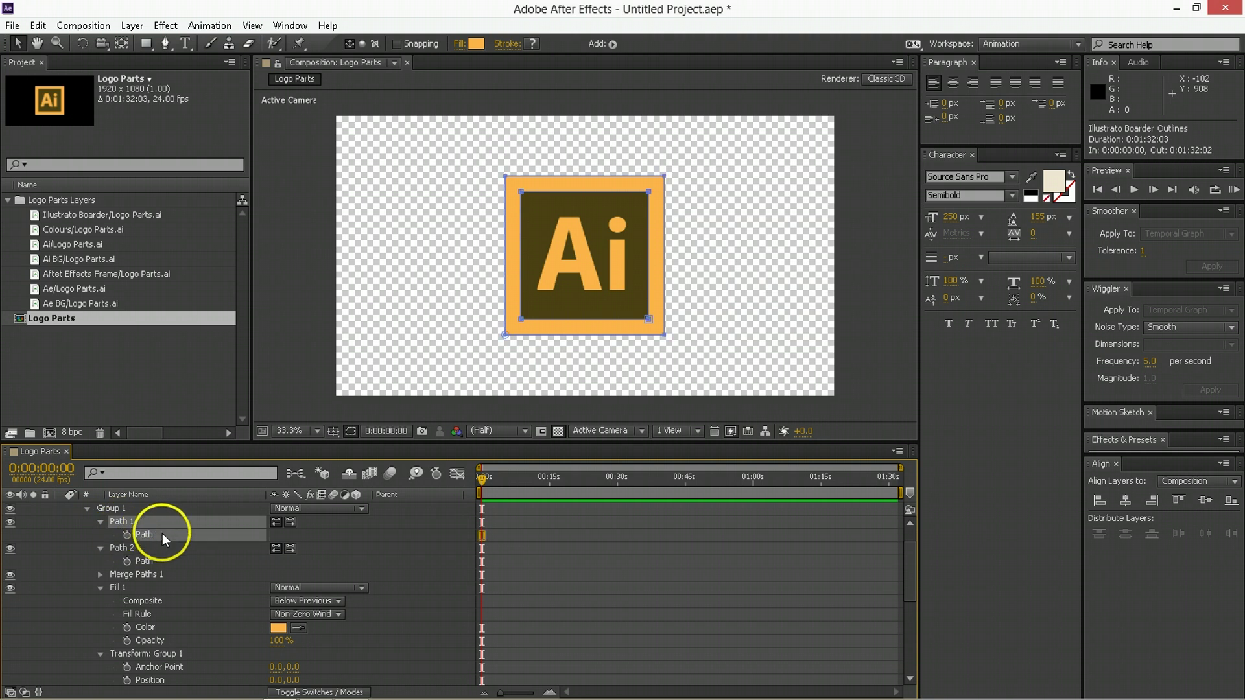
left_click(163, 562)
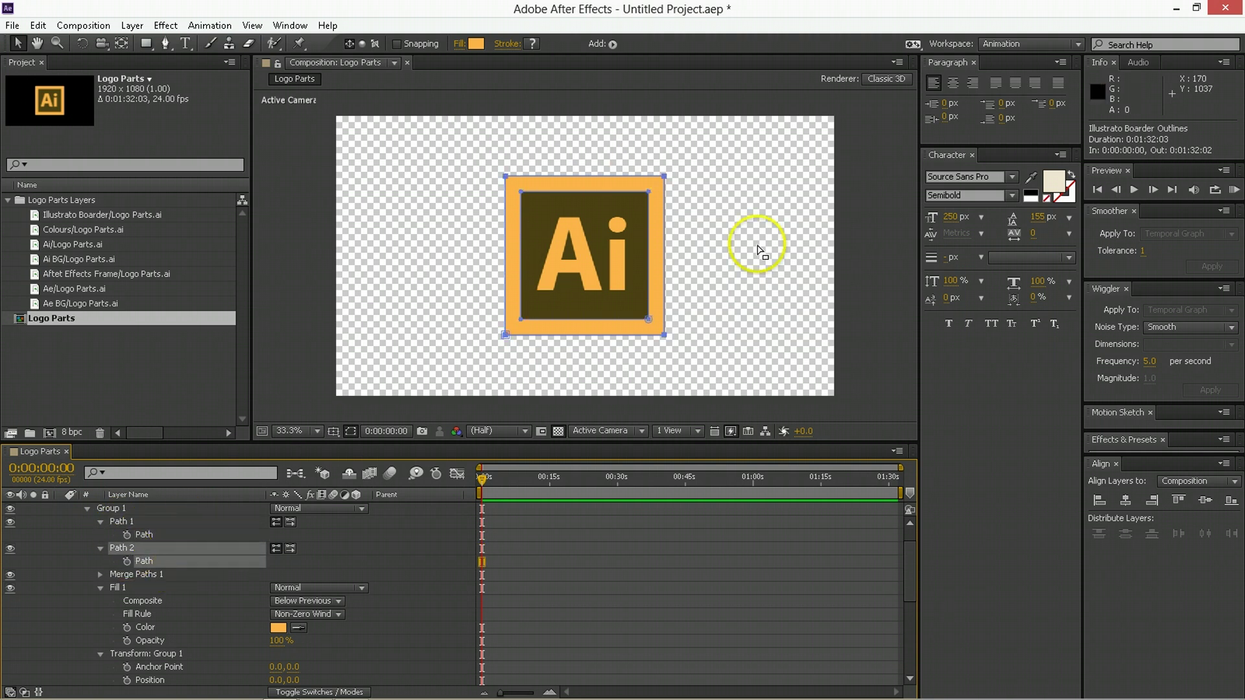
left_click(154, 576)
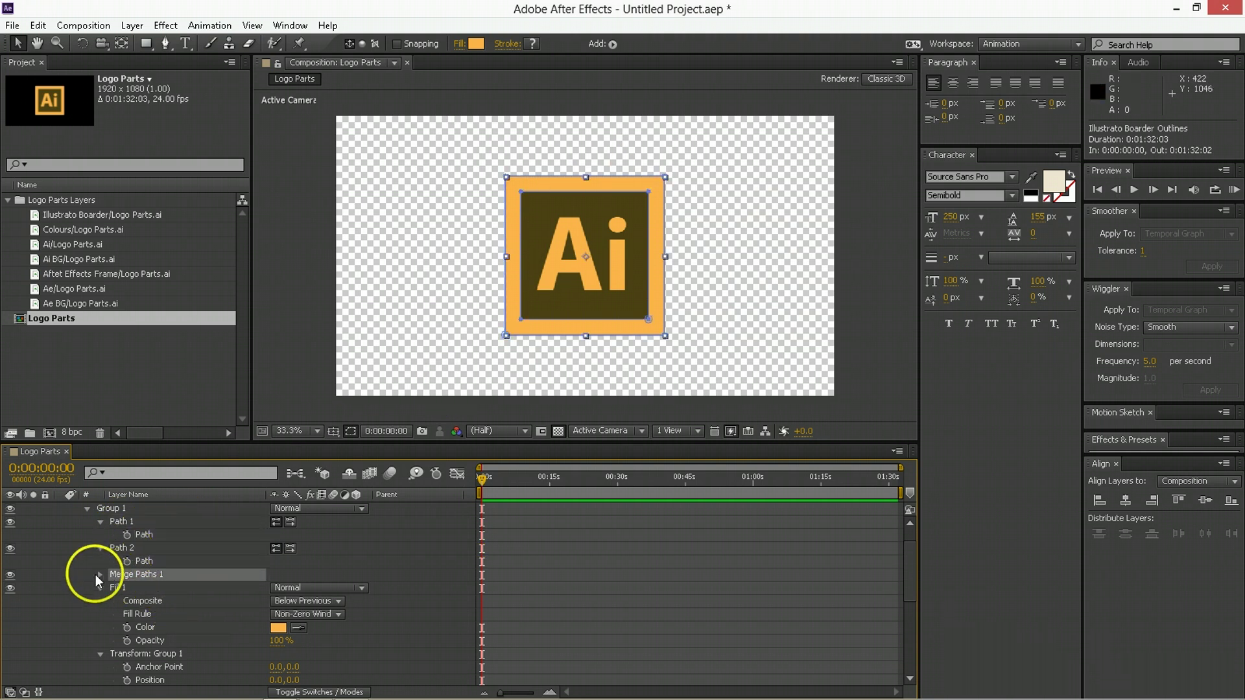
left_click(100, 574)
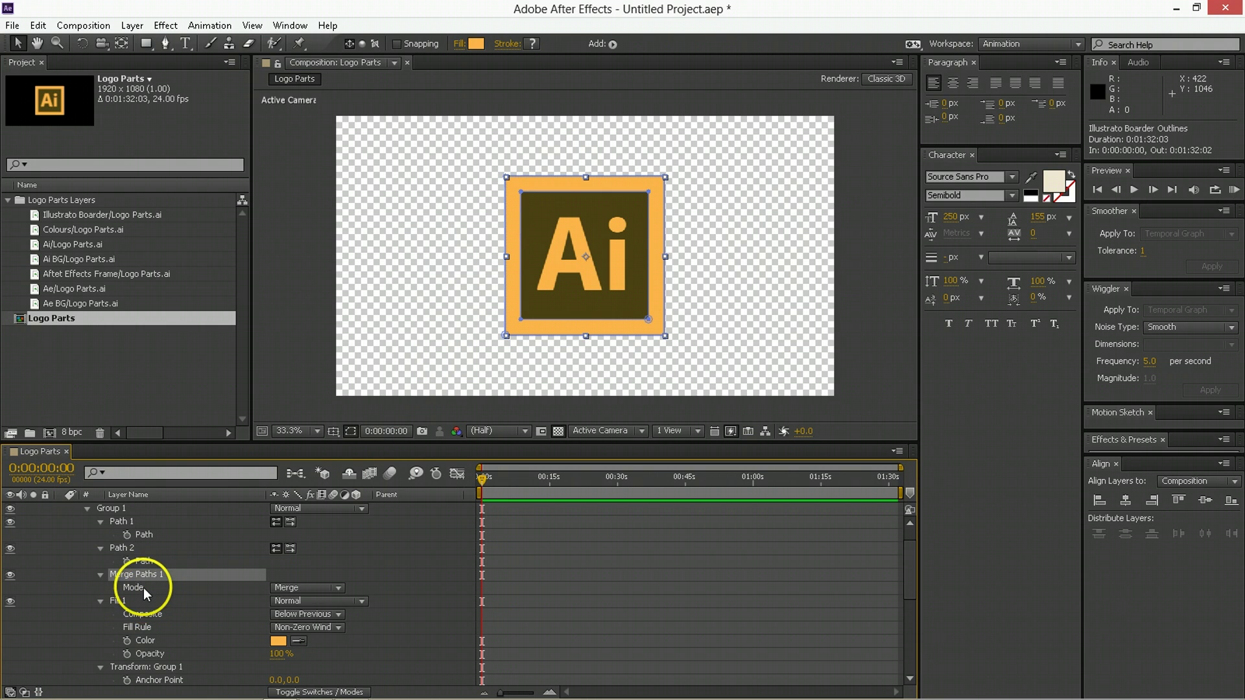
left_click(180, 588)
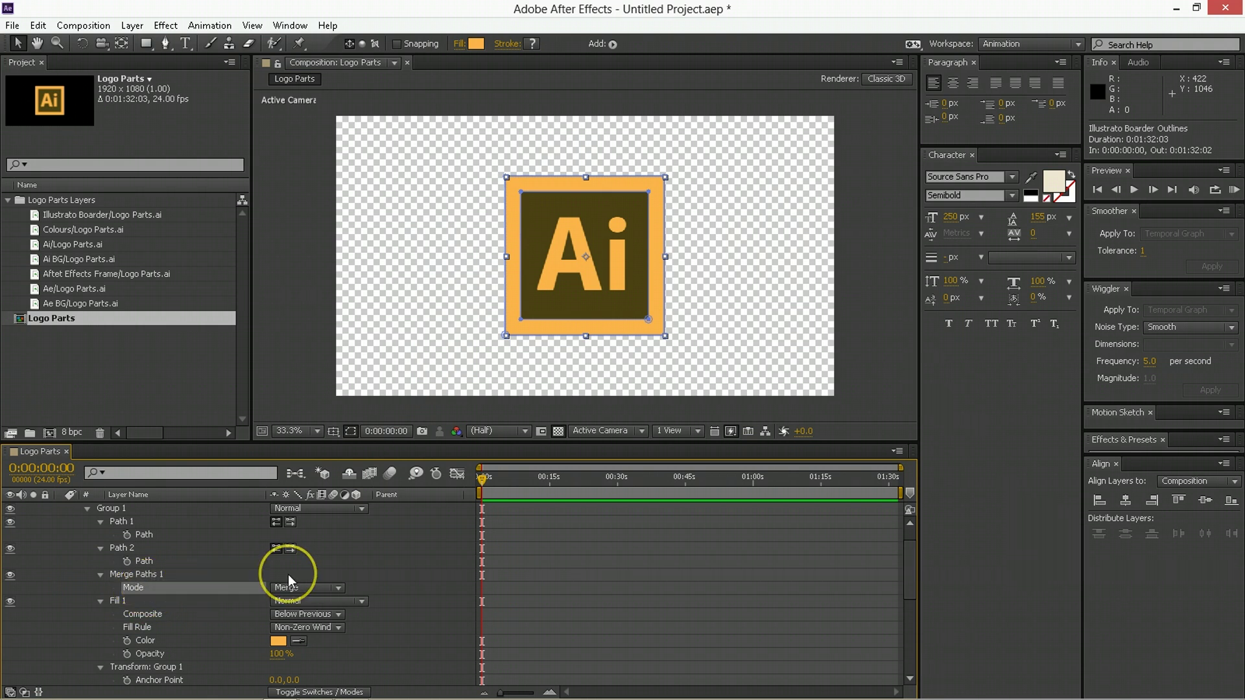
In Illustrator, select the Ai letters and hide every layer except the border layer.
key("alt+Tab")
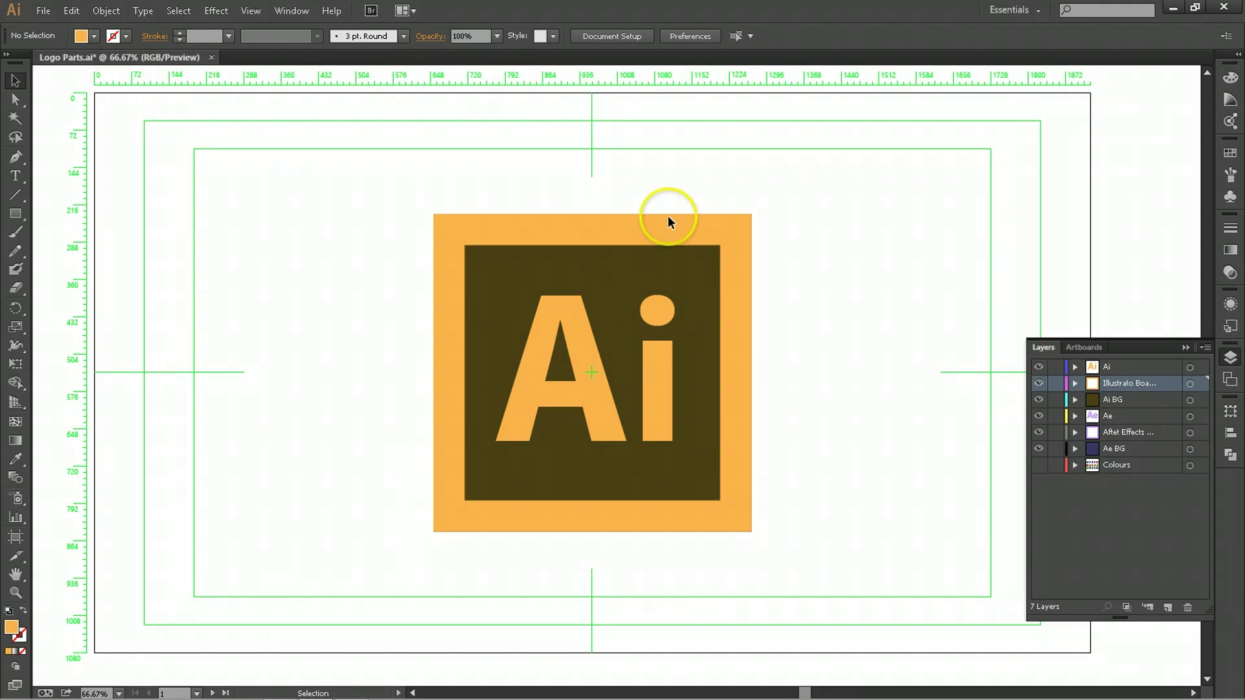
left_click(664, 235)
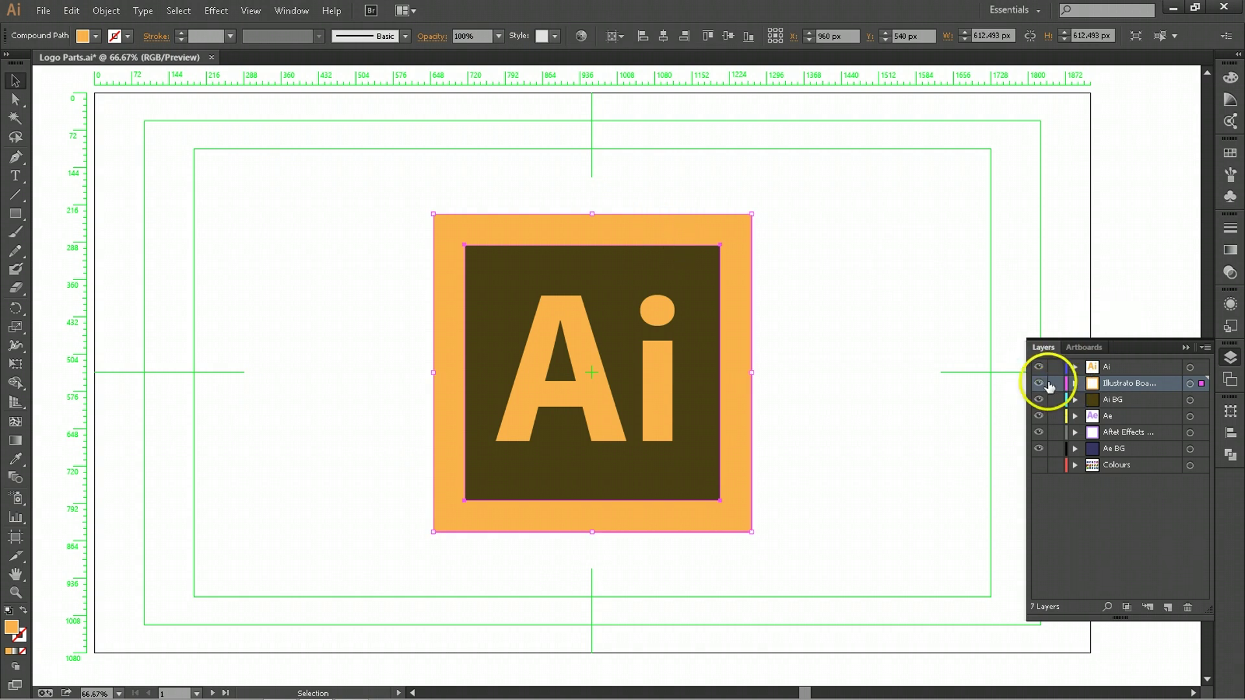
left_click(1038, 383, "alt")
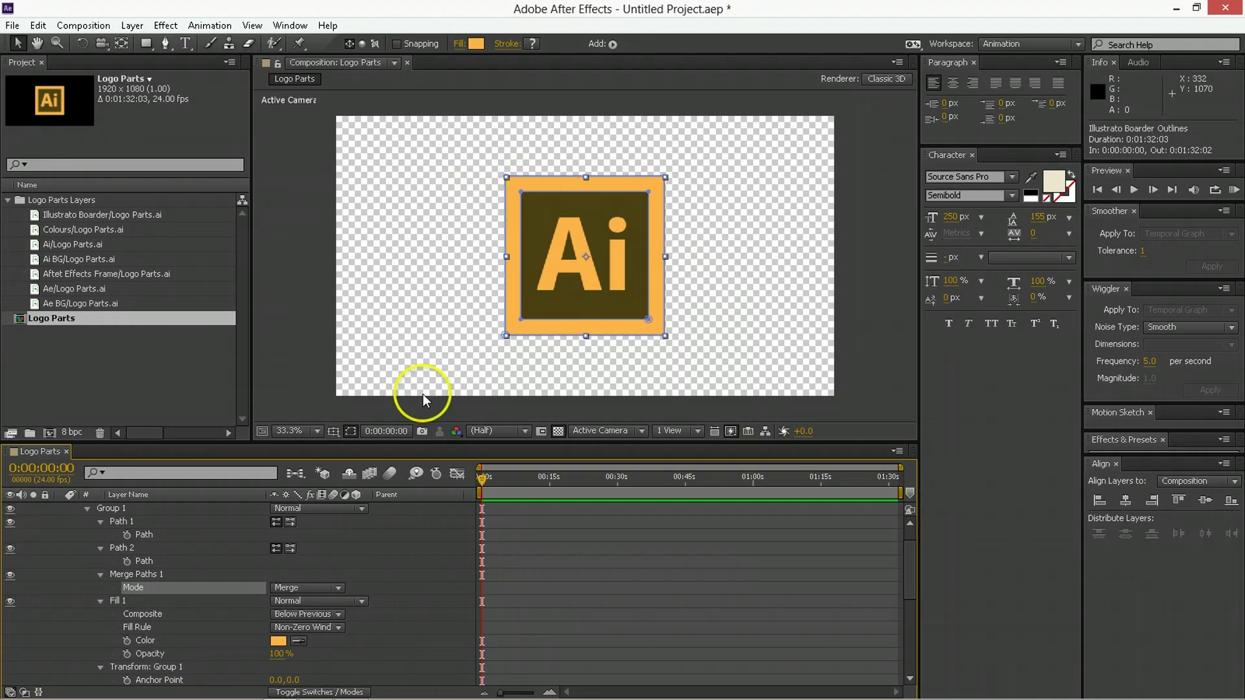
Solo the Illustrato Boarder Outlines layer and select it.
scroll(123, 532, "up", 1)
left_click(33, 508)
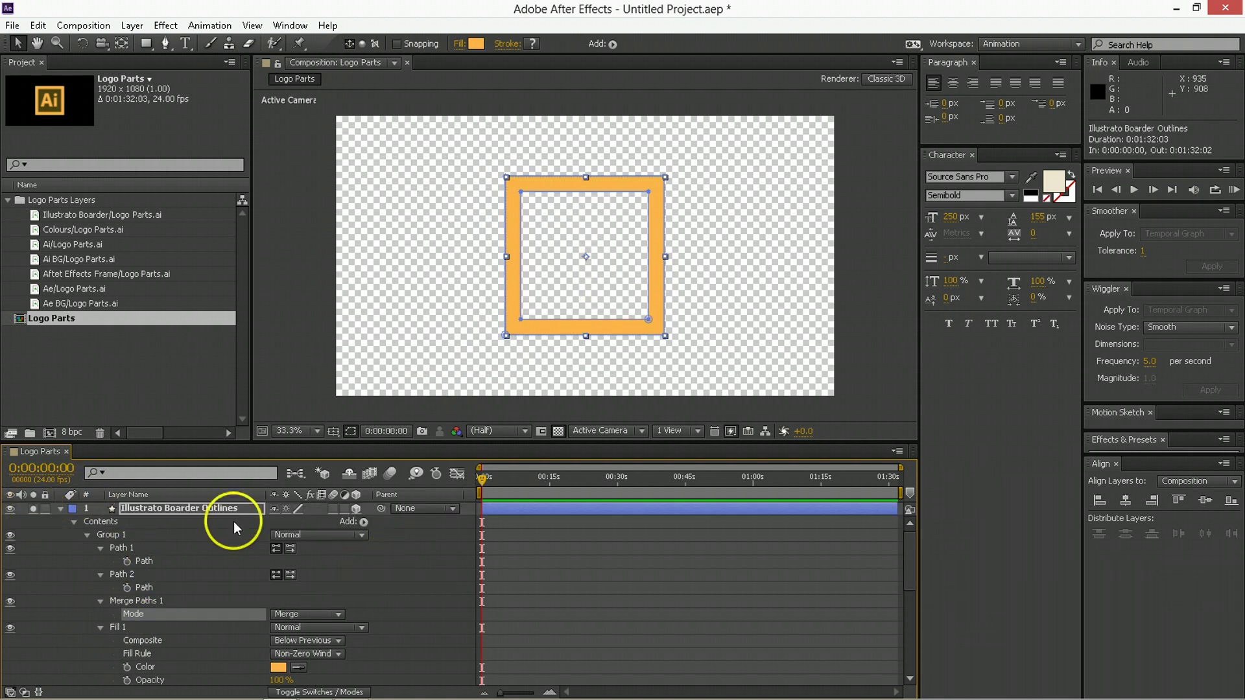
left_click(216, 507)
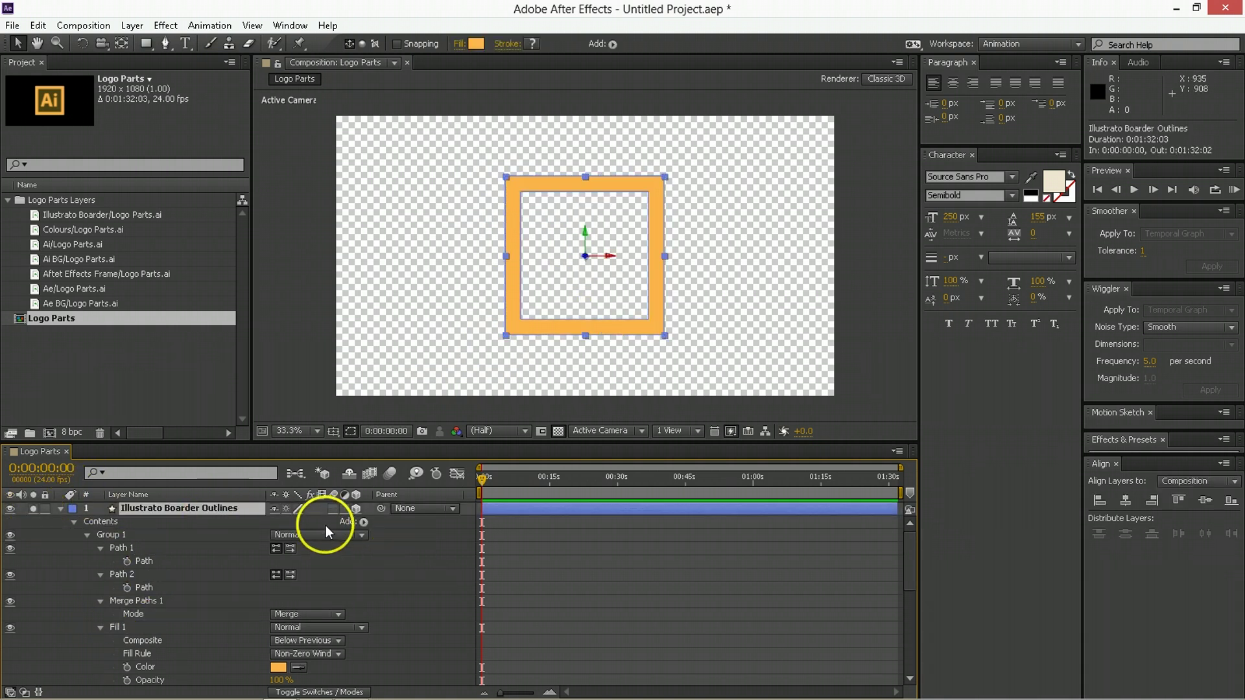
left_click(430, 524)
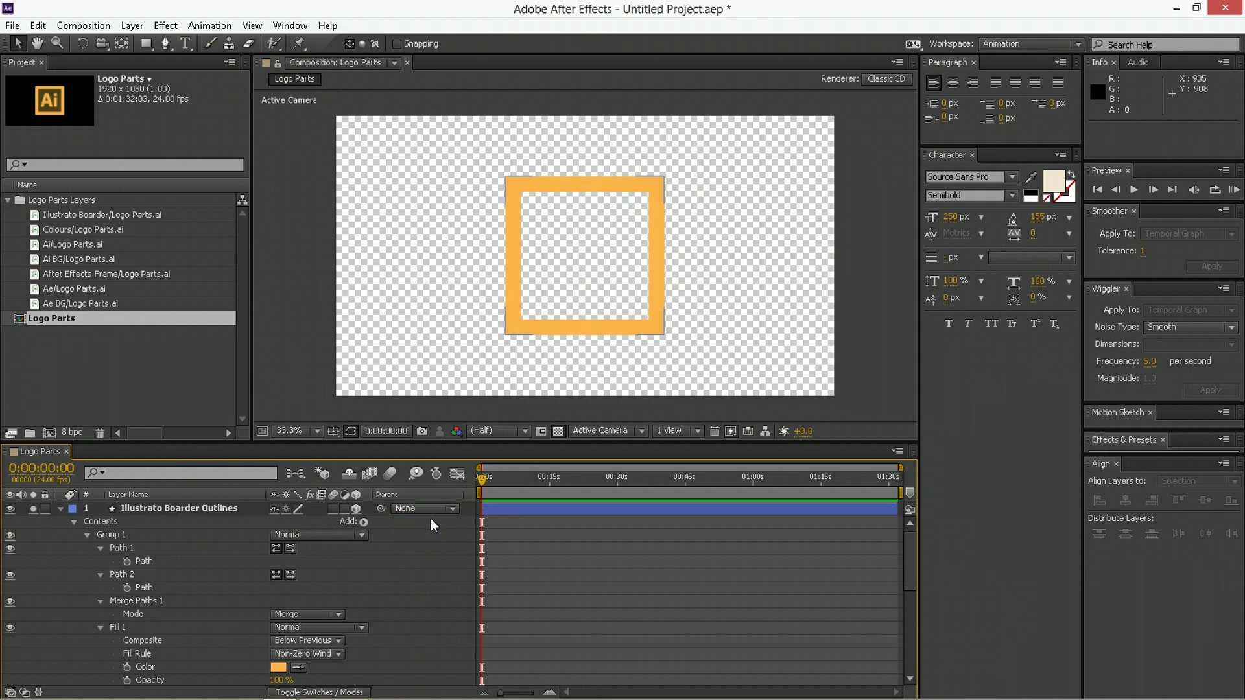
left_click(497, 511)
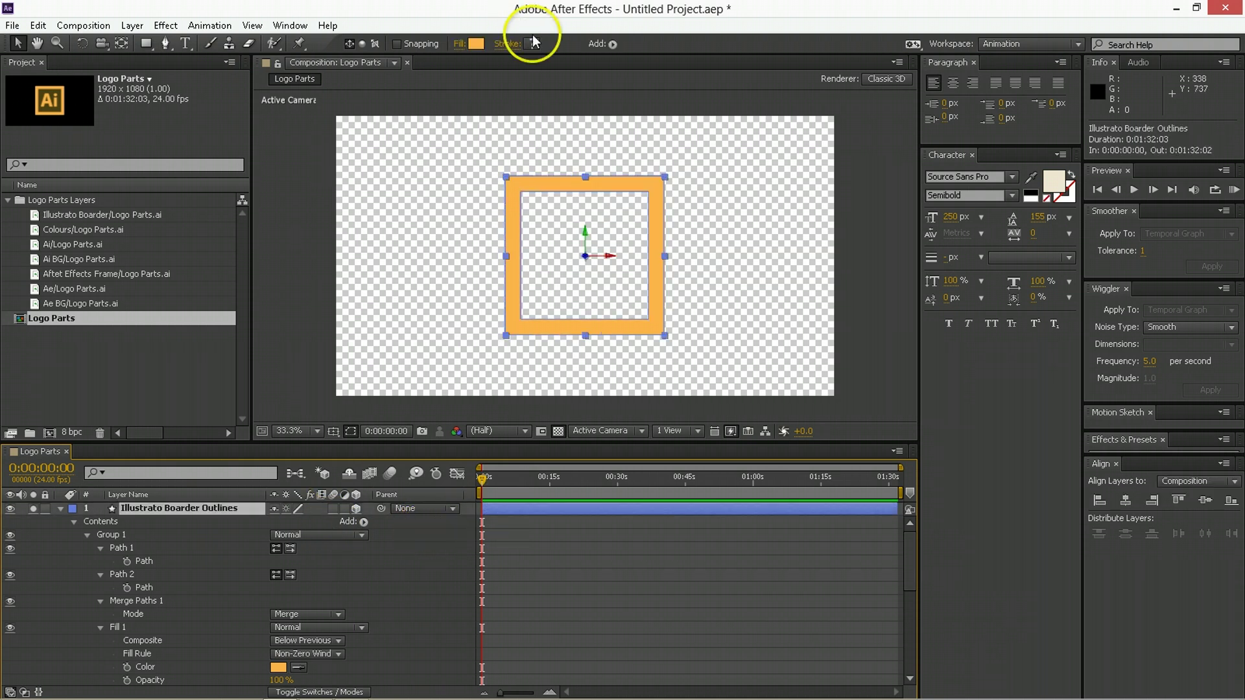
Add Trim Paths with Start around 66%, trimming multiple shapes Individually.
left_click(611, 45)
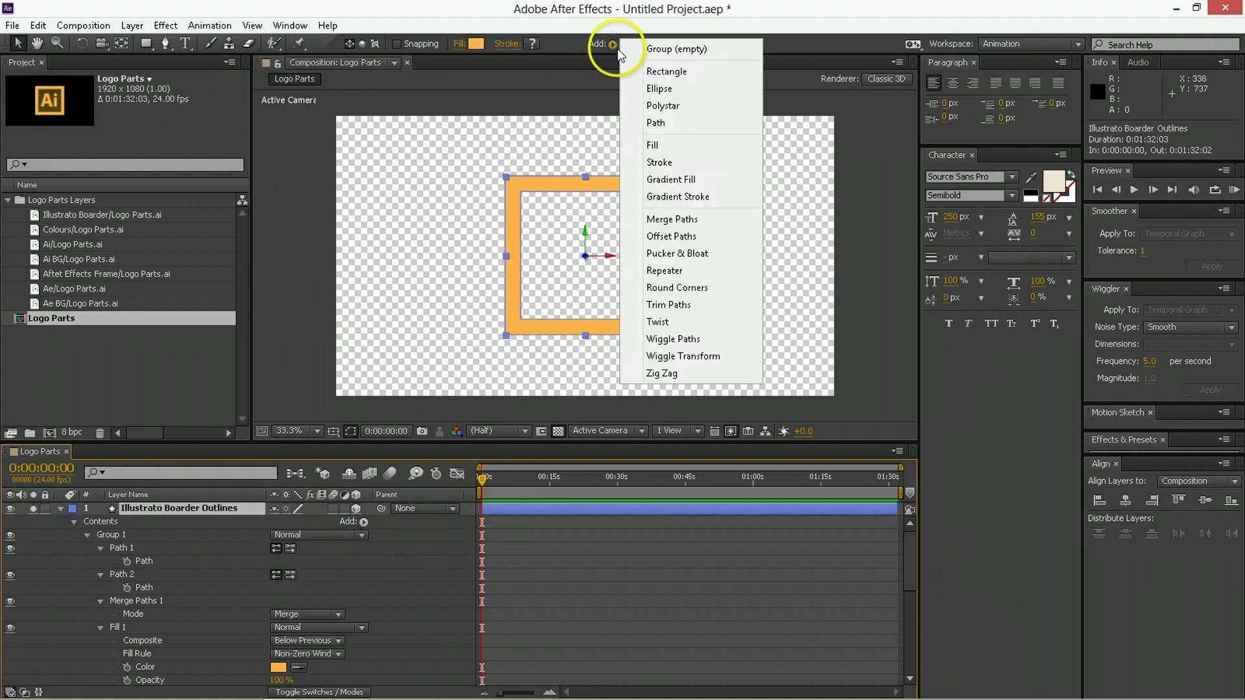
left_click(678, 305)
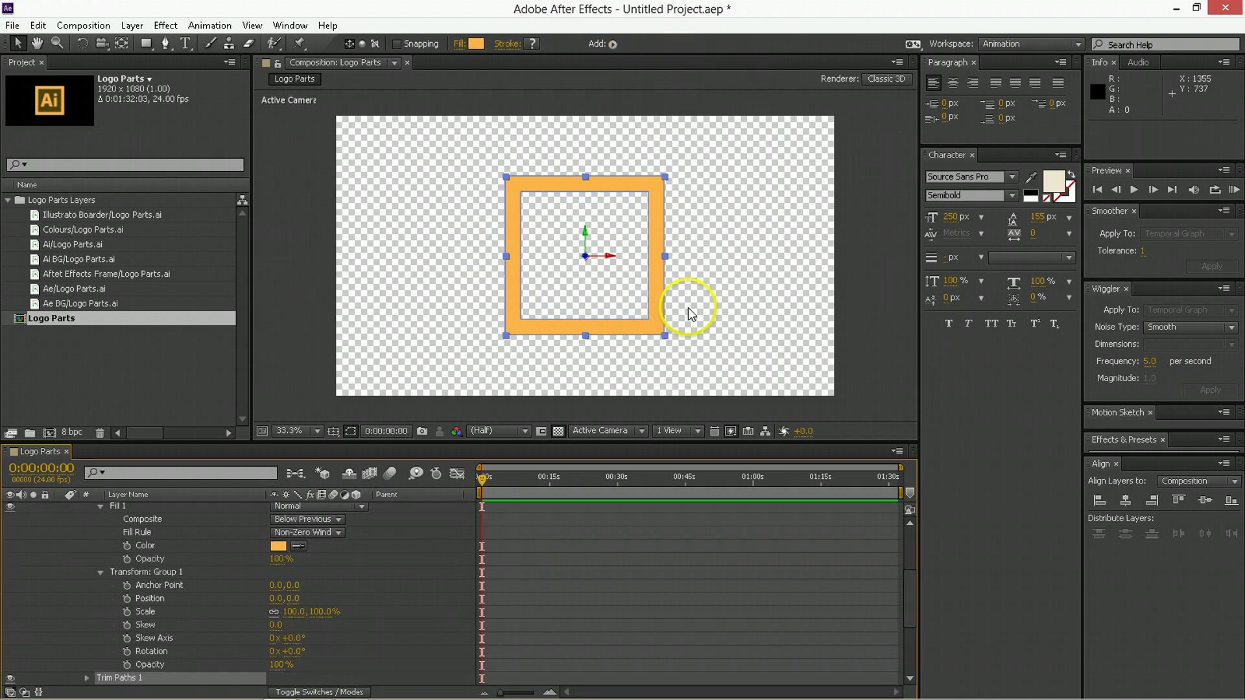
left_click(88, 676)
left_click_drag(279, 638, 285, 649)
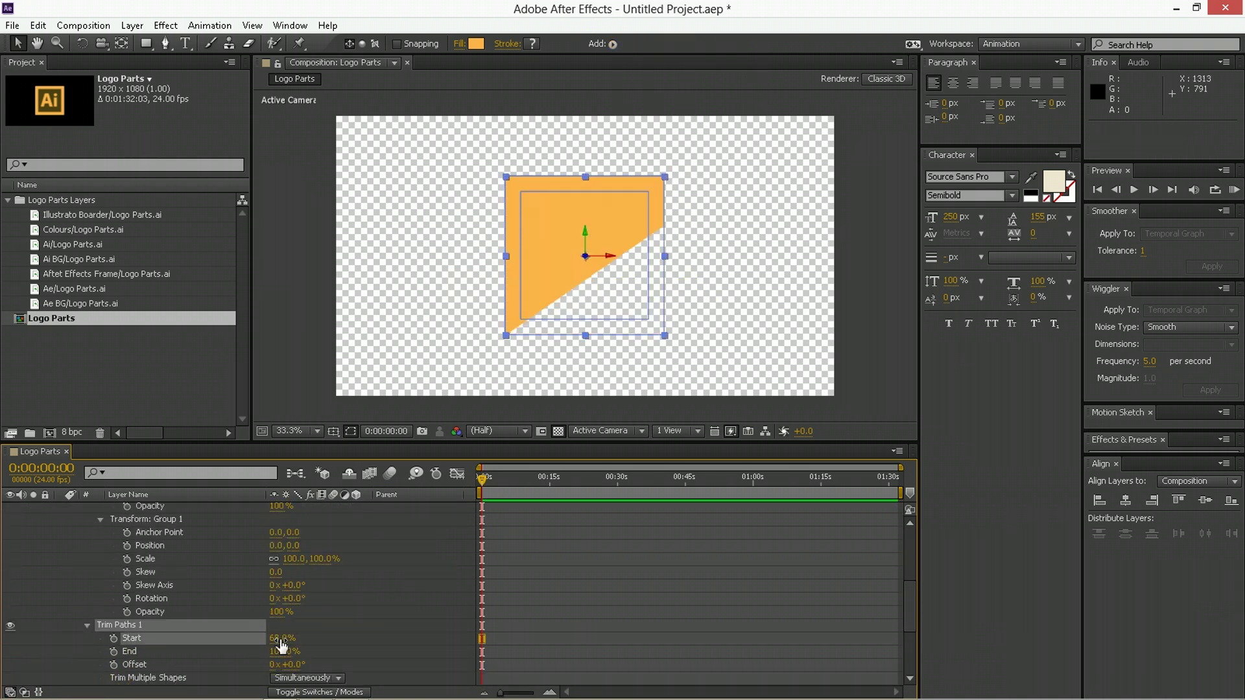
right_click(309, 667)
left_click(317, 661)
left_click(327, 635)
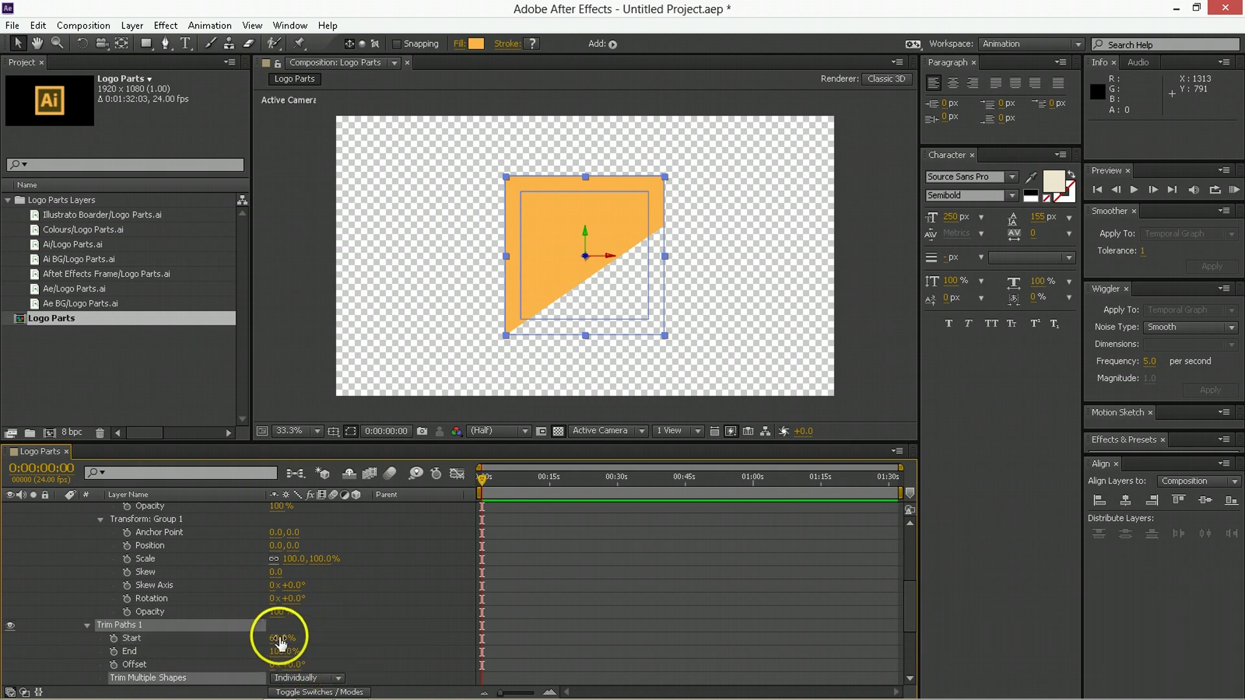
left_click_drag(290, 644, 260, 663)
left_click(399, 629)
Add a Stroke to the border group and set its width to 32 px.
scroll(250, 626, "up", 8)
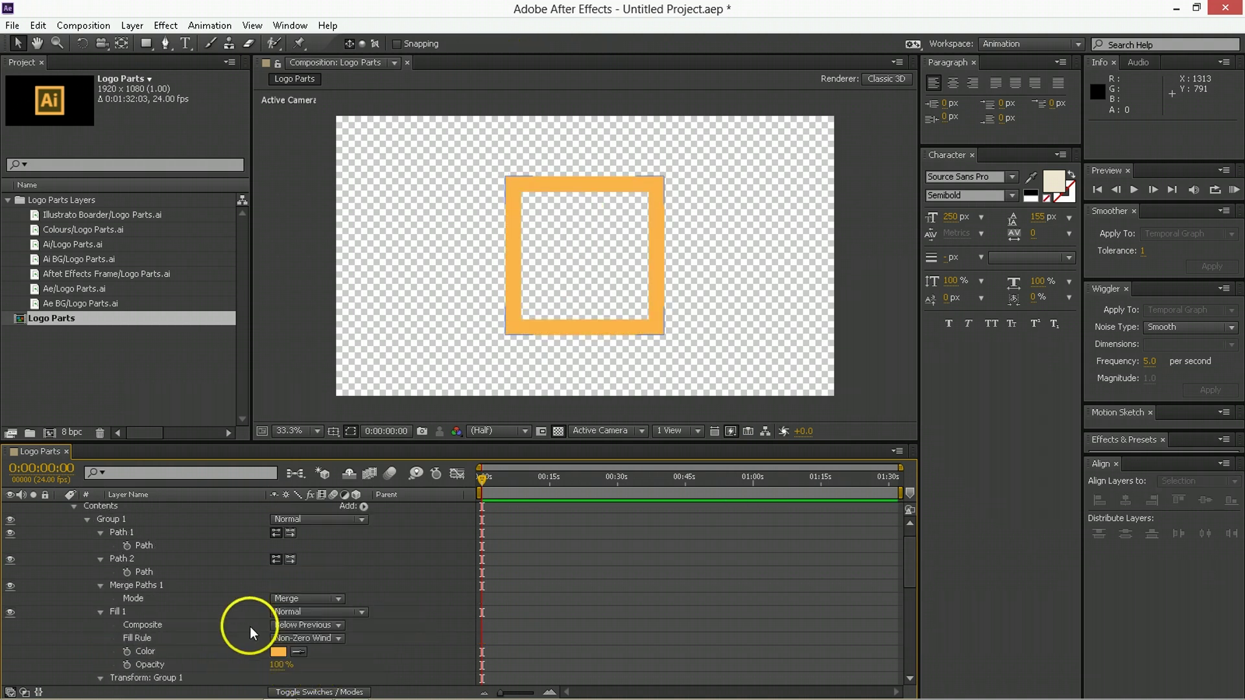
left_click(177, 510)
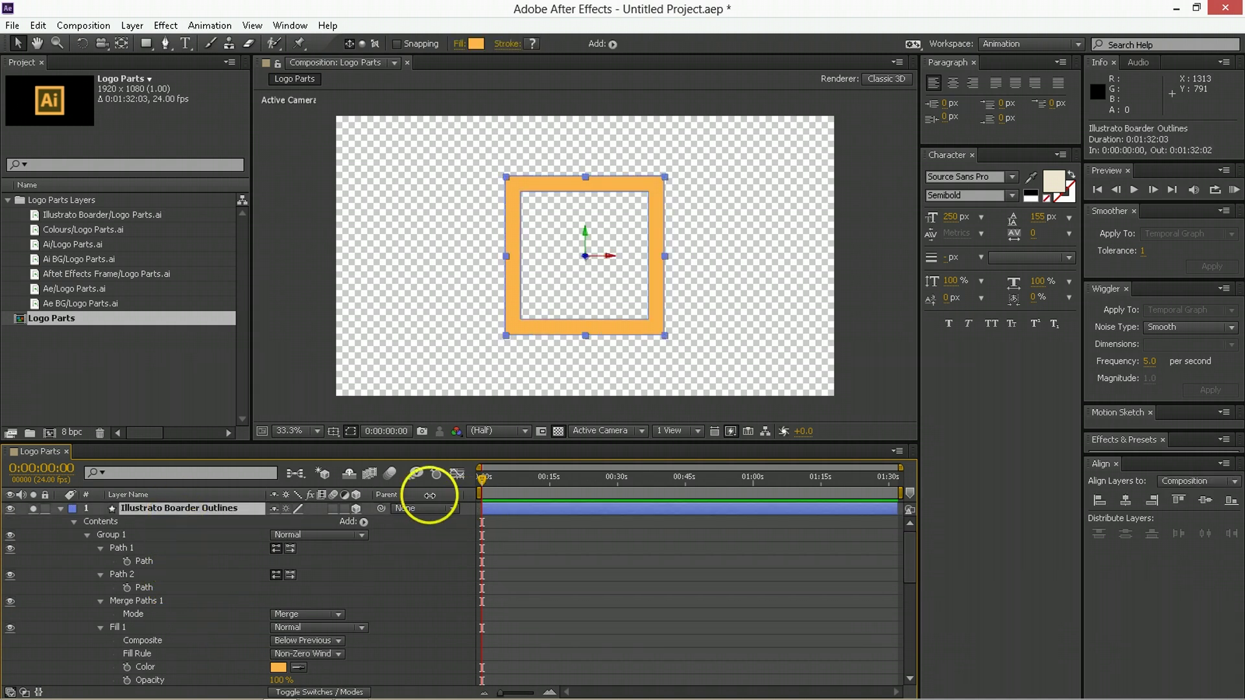
left_click(177, 520)
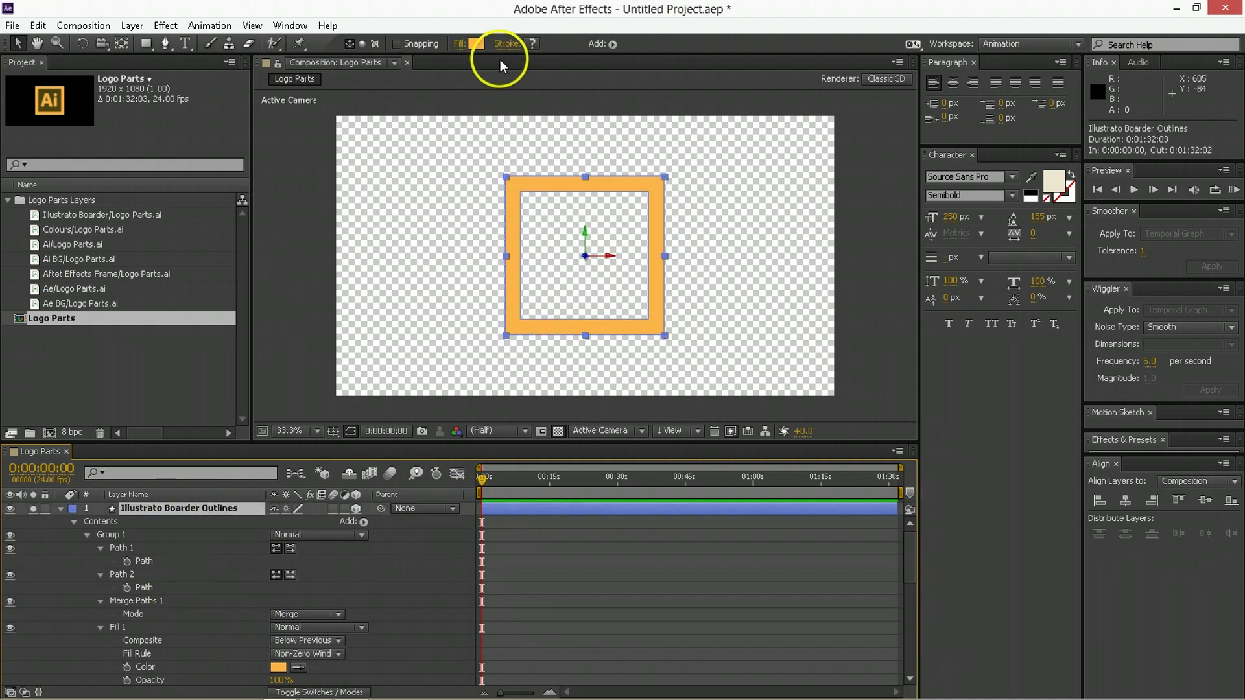
left_click(363, 521)
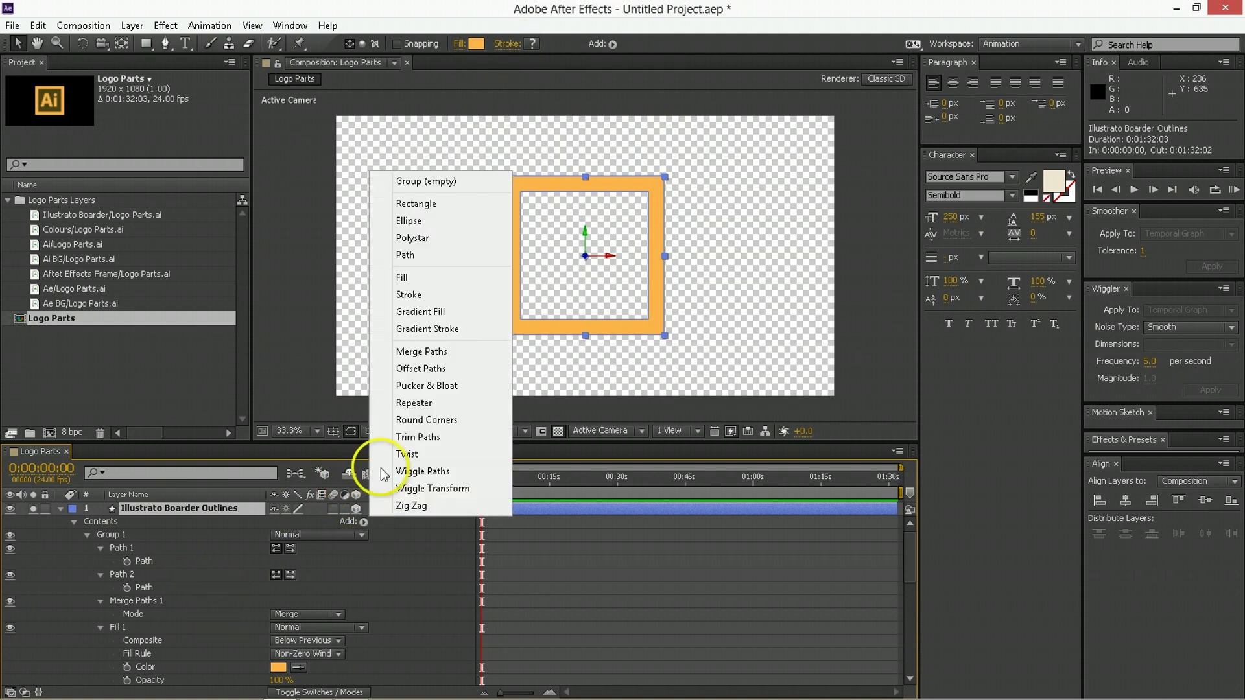
left_click(409, 295)
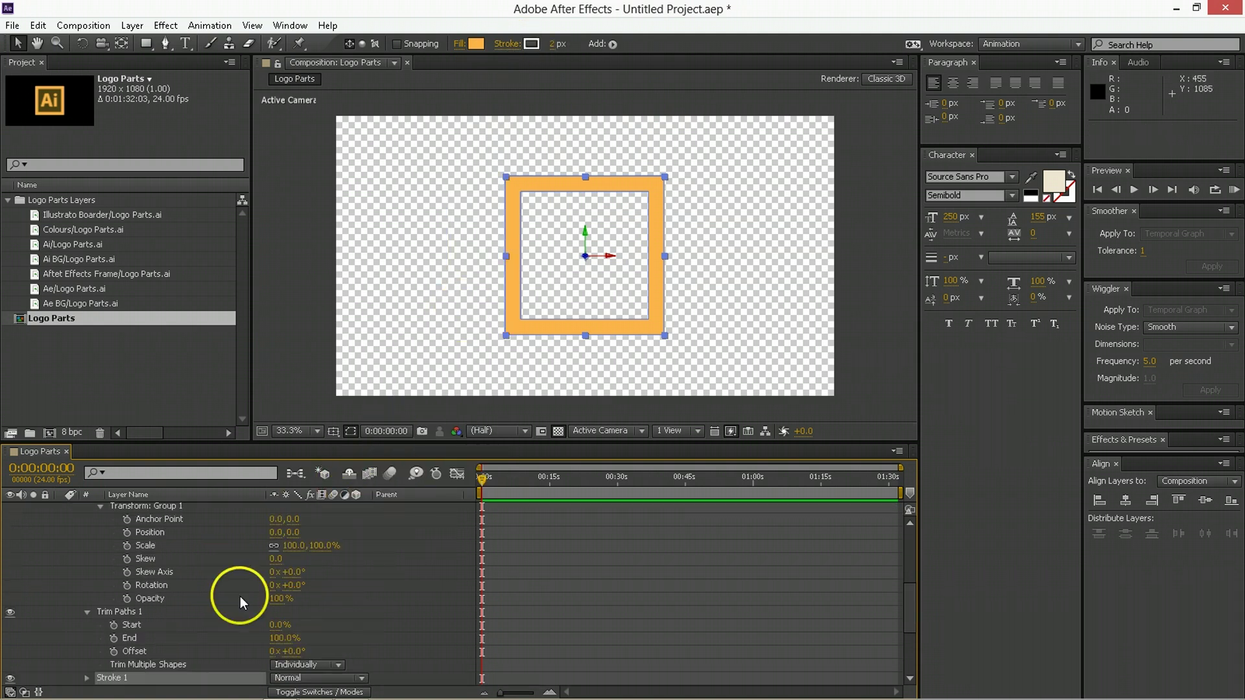
left_click(554, 45)
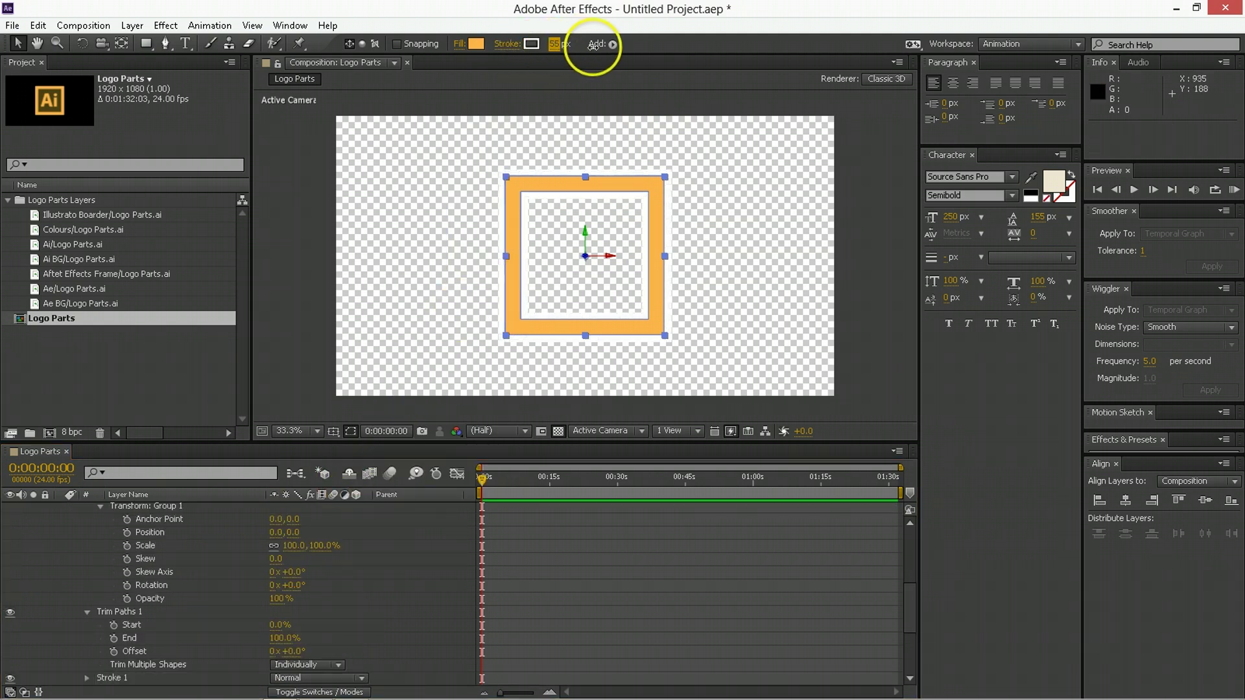
left_click(422, 540)
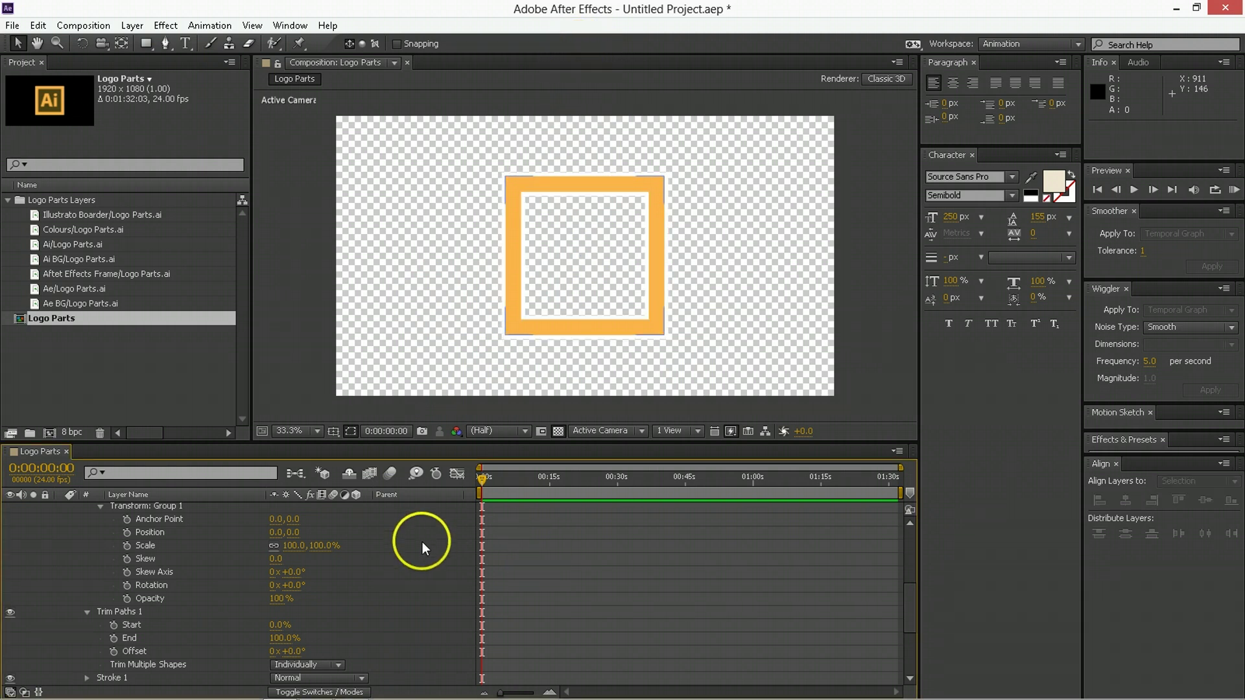
Inspect properties under the layer's Contents and reselect Illustrato Boarder Outlines.
scroll(346, 562, "up", 5)
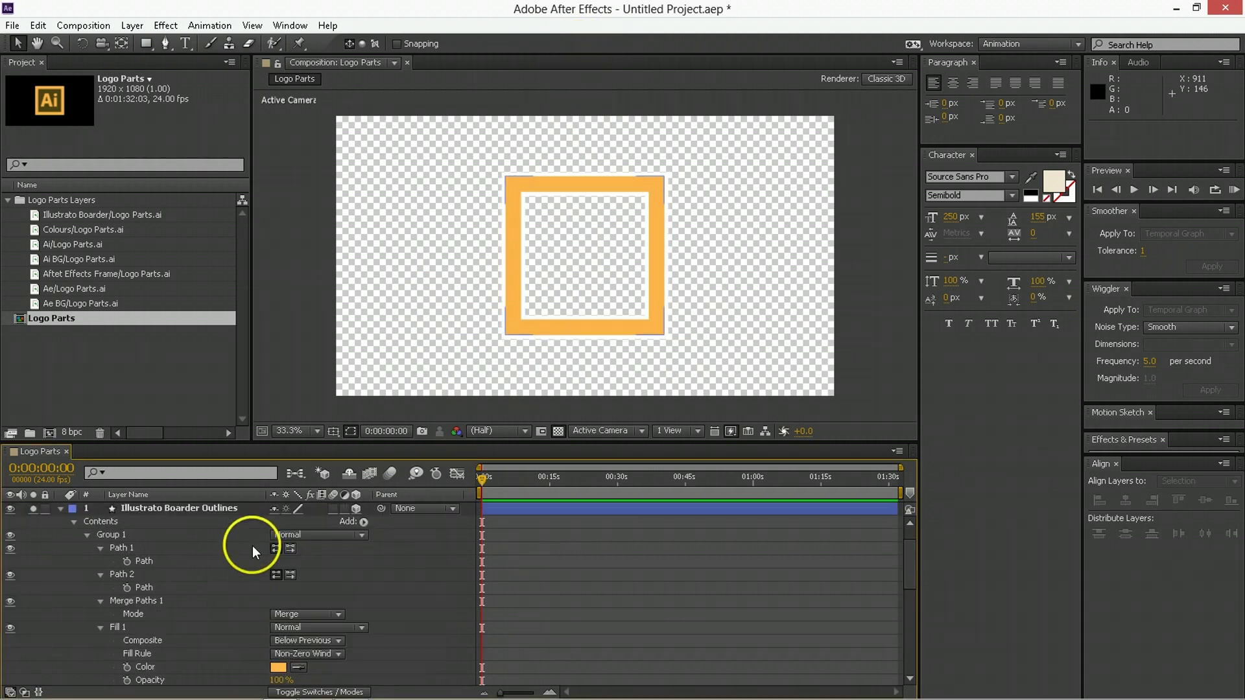
left_click(140, 504)
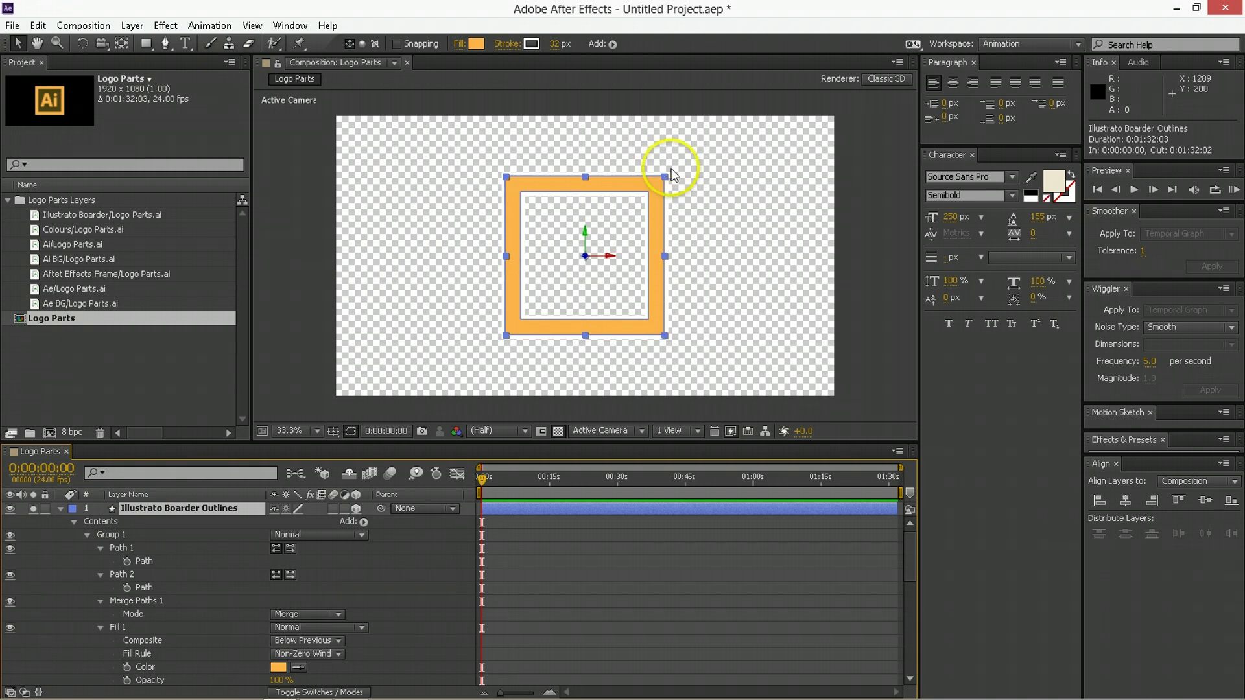
left_click(618, 305)
left_click(201, 578)
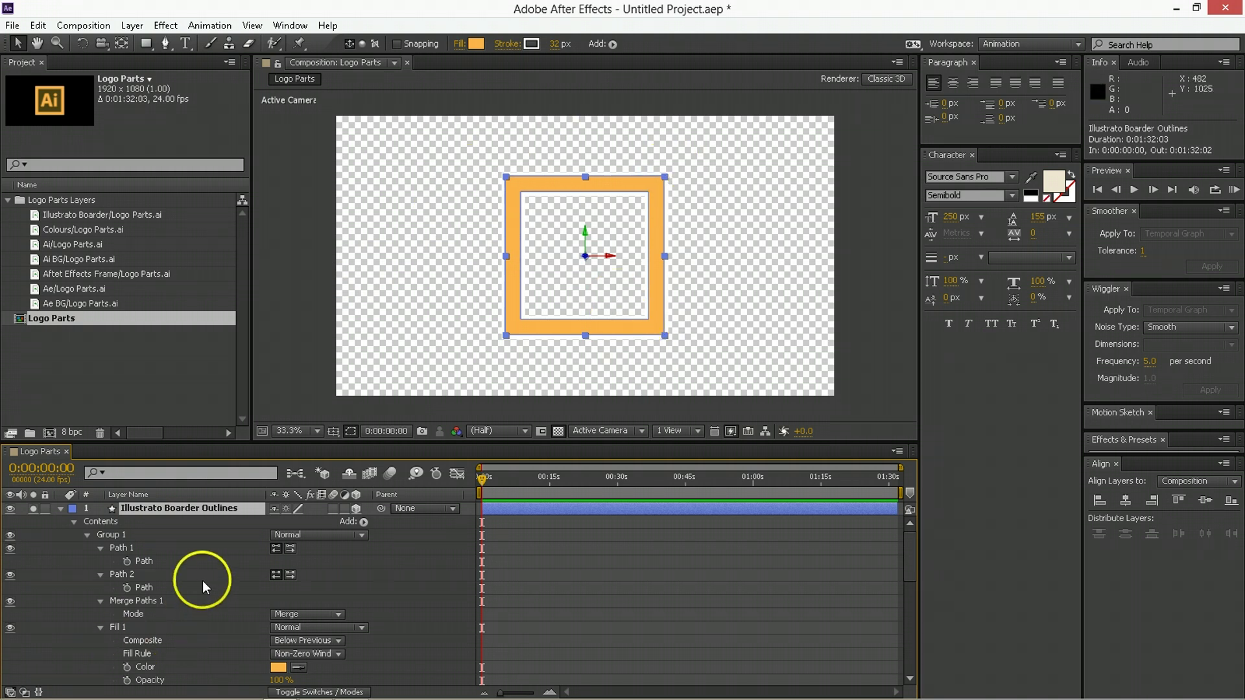
left_click(162, 509)
left_click(156, 662)
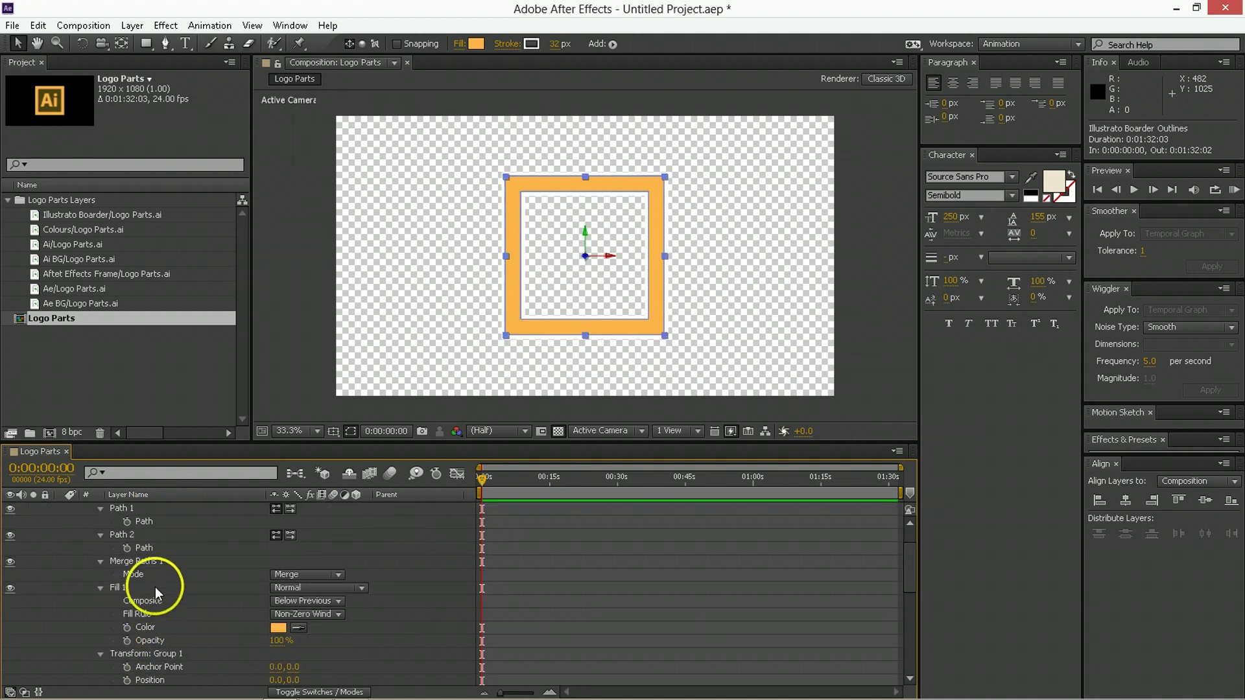
left_click(212, 571)
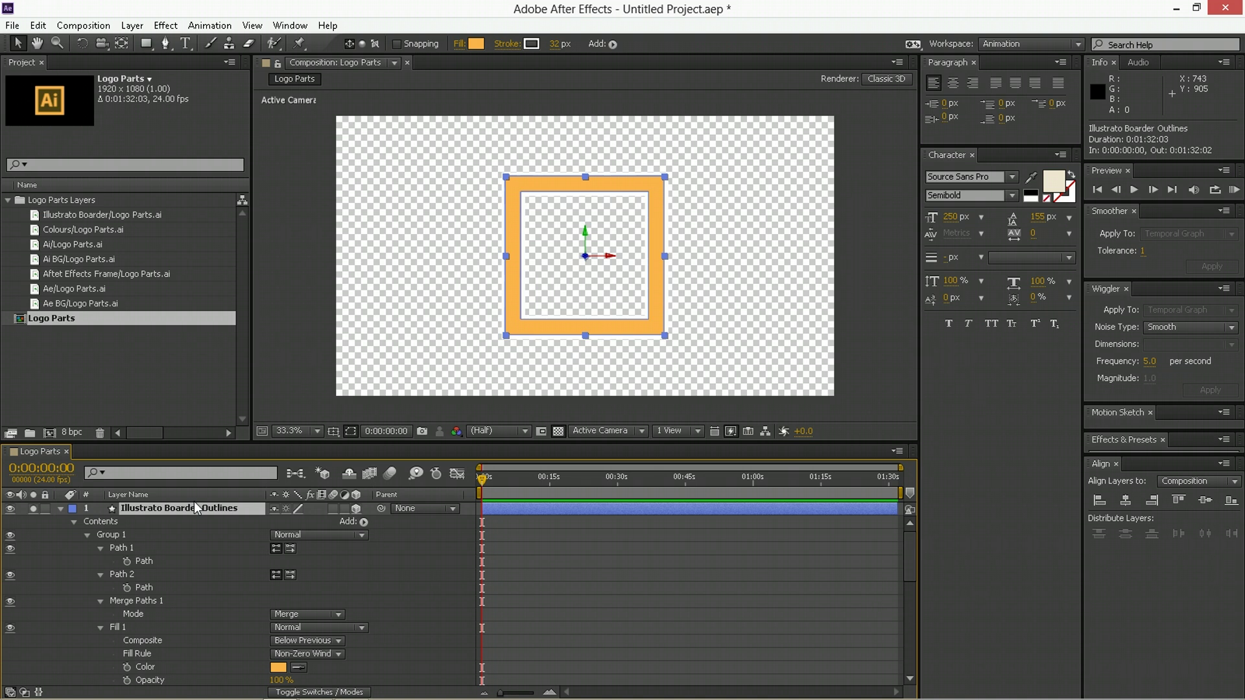
Set the Illustrato Boarder Outlines layer's stroke to None.
left_click(60, 508)
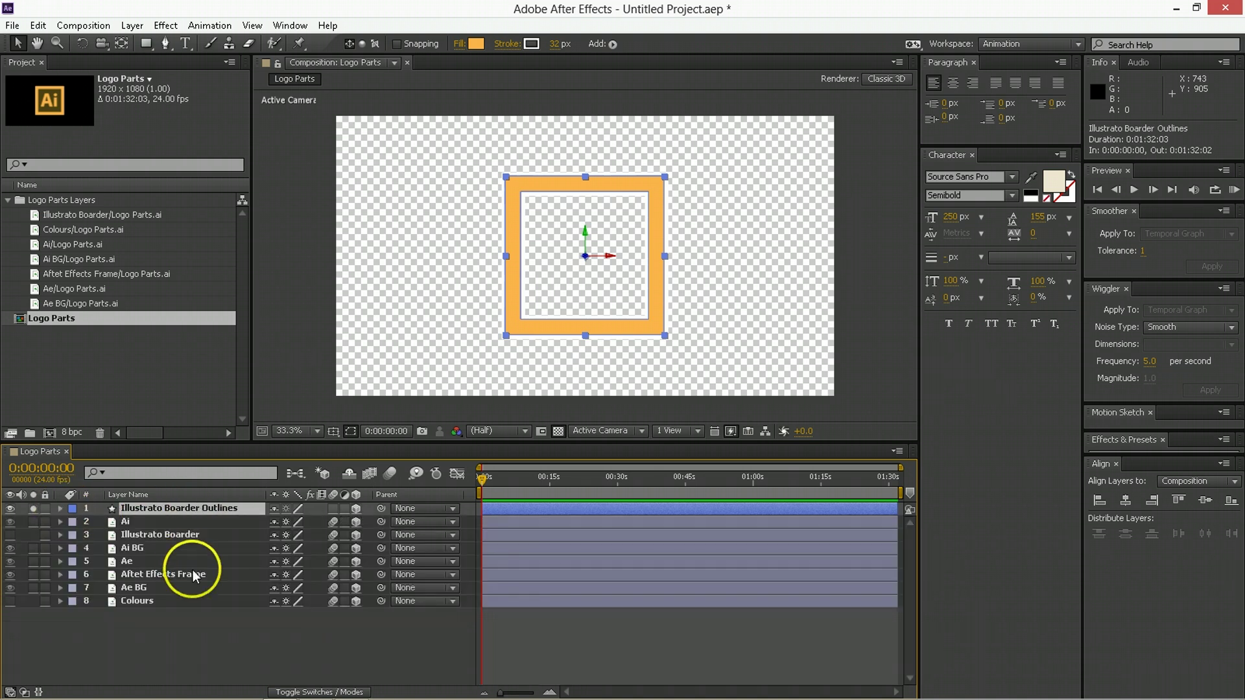
left_click(206, 633)
left_click(139, 510)
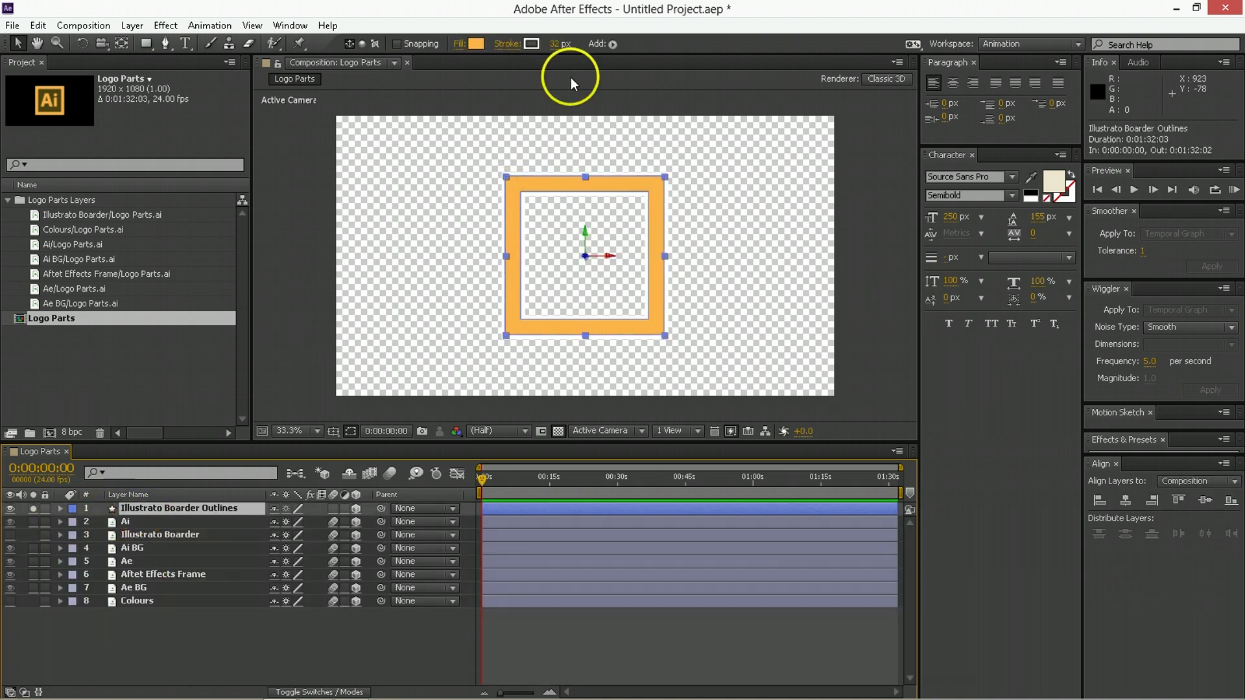
left_click(506, 44)
left_click(24, 40)
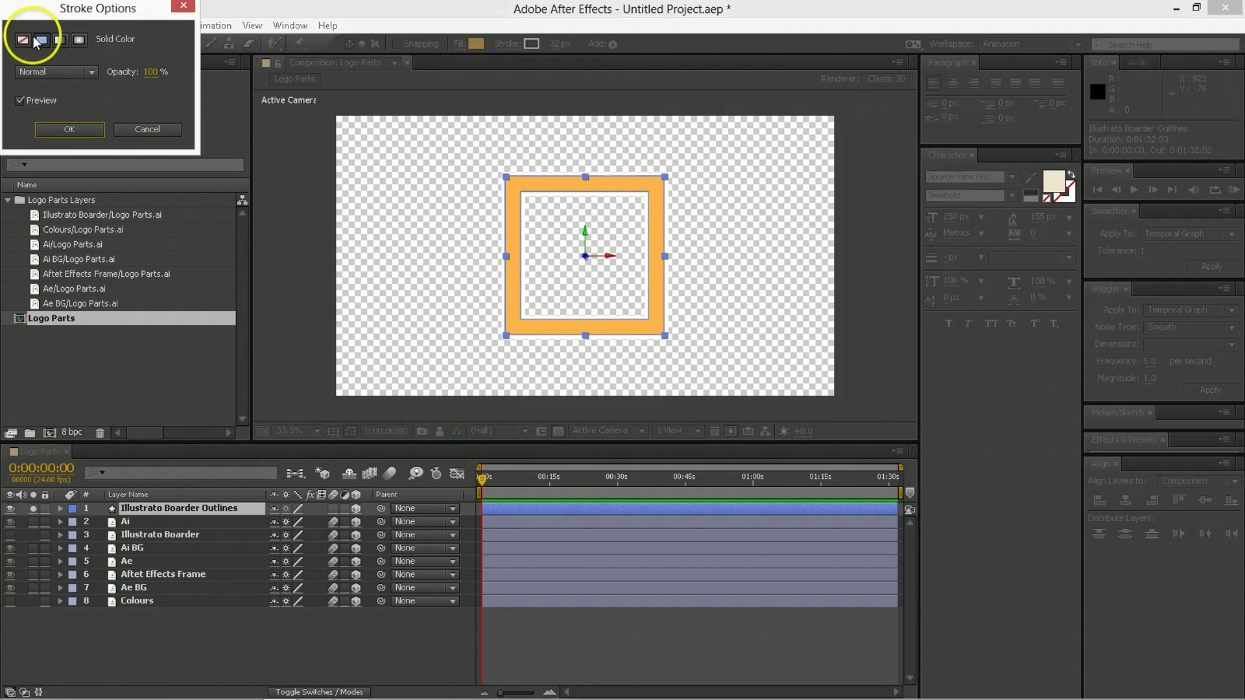
left_click(91, 127)
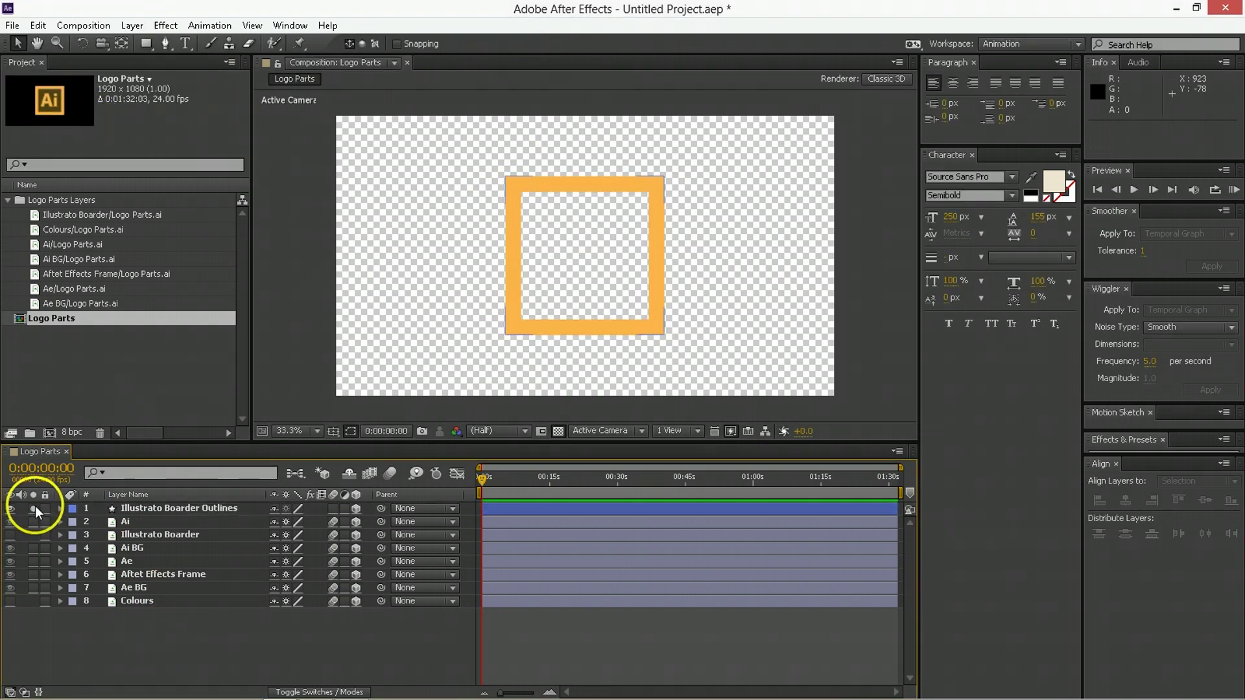
Delete the Outlines layer, make Illustrato Boarder visible, and select the Ai layer.
left_click(120, 505)
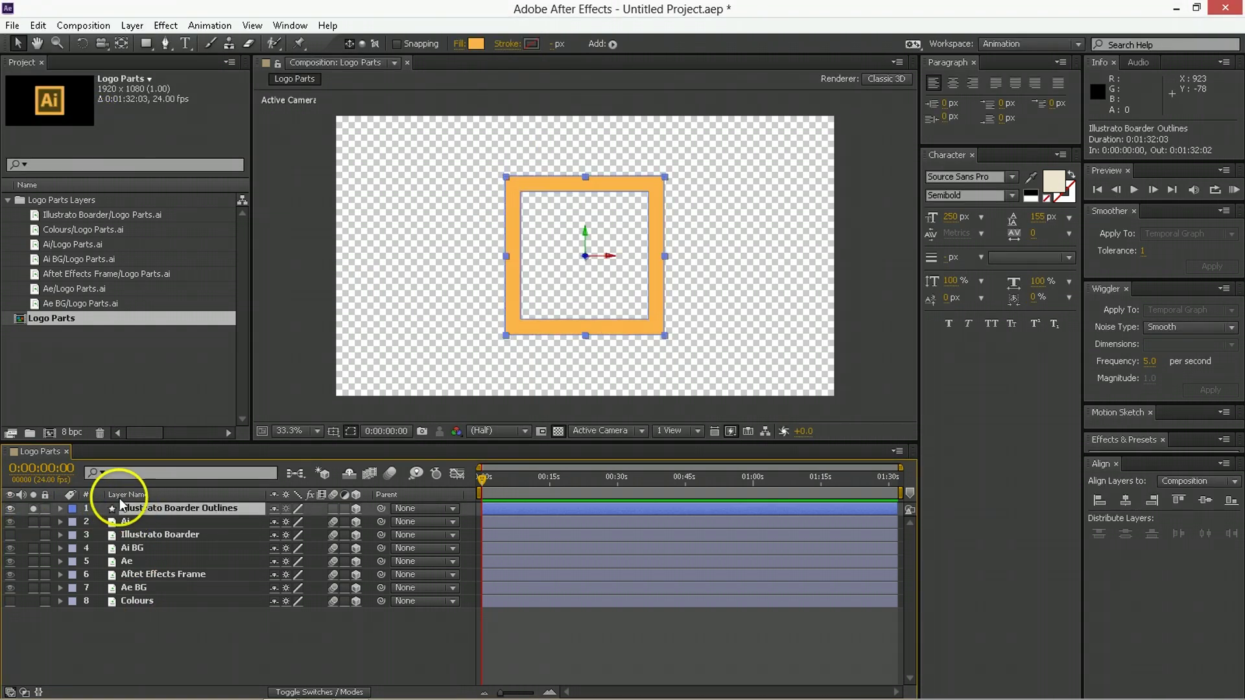
key("Delete")
left_click(10, 522)
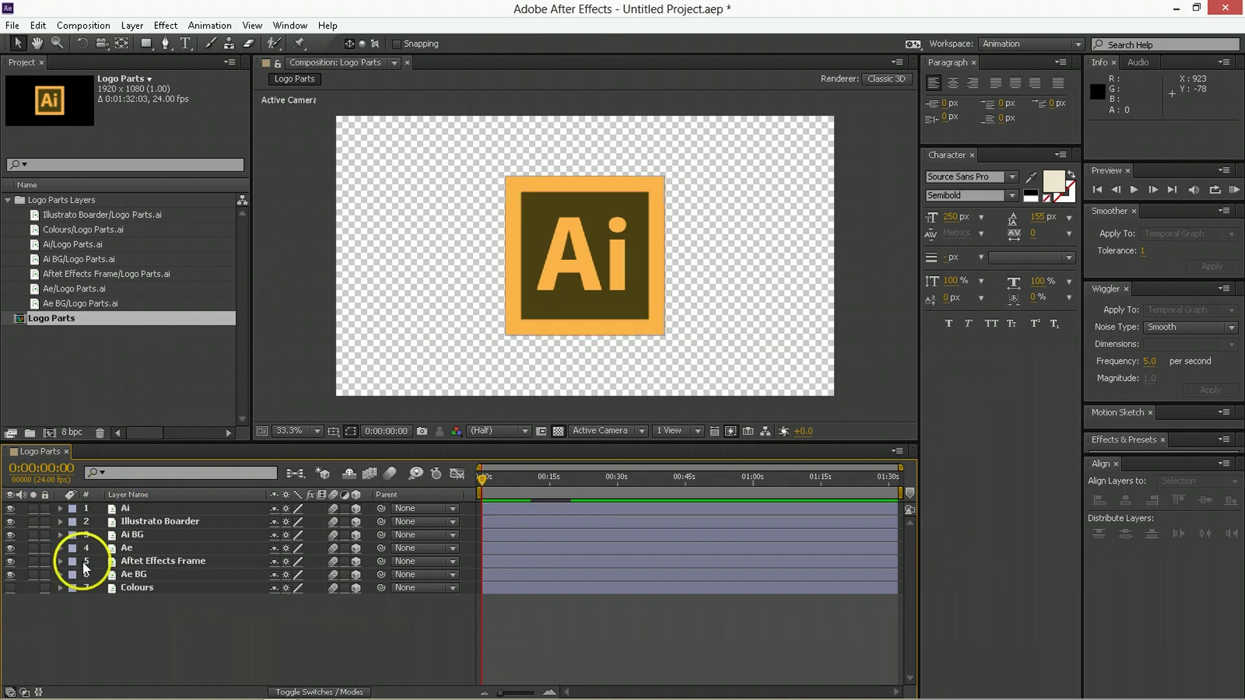
left_click(157, 507)
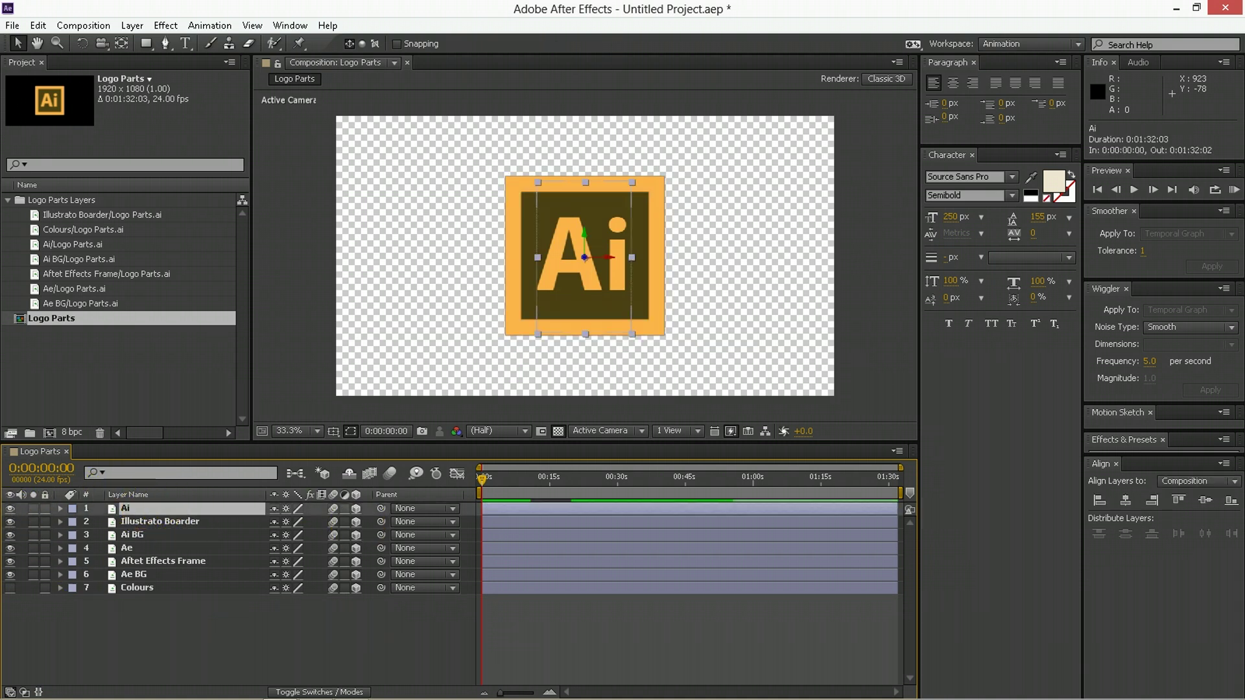
Show Position for the logo layers and set Z to -500 for Ai and -1000 for Illustrato Boarder.
left_click(153, 574, "shift")
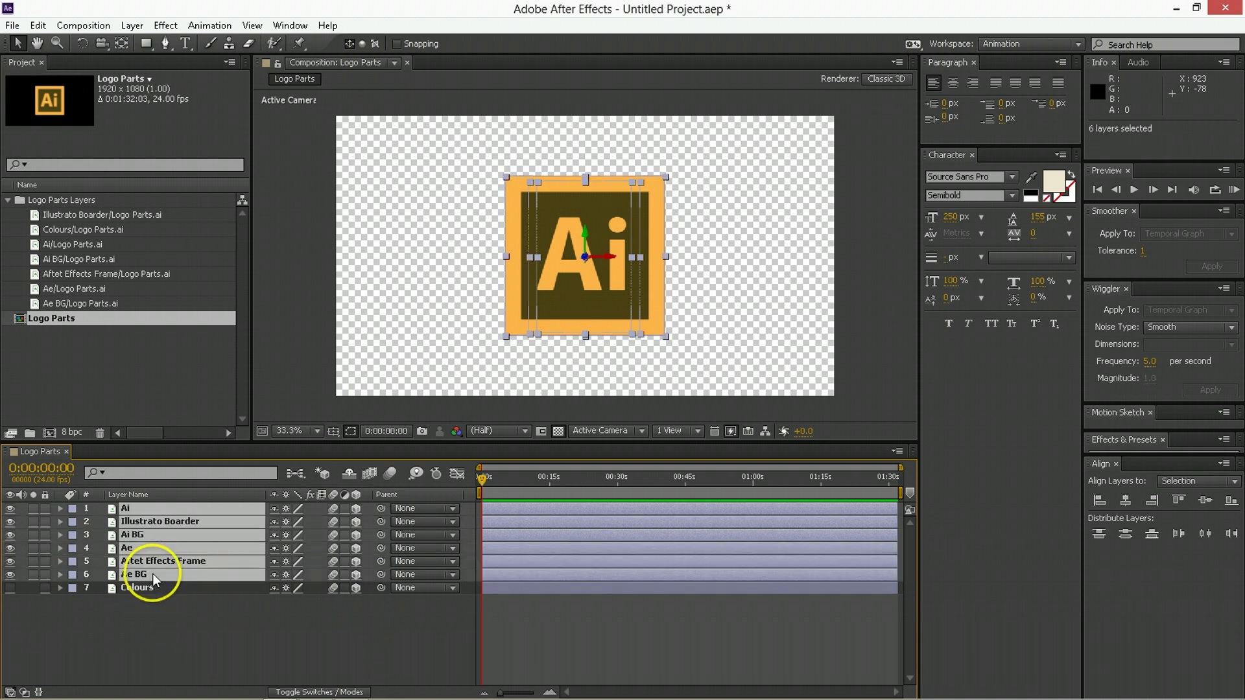
key("p")
left_click(564, 519)
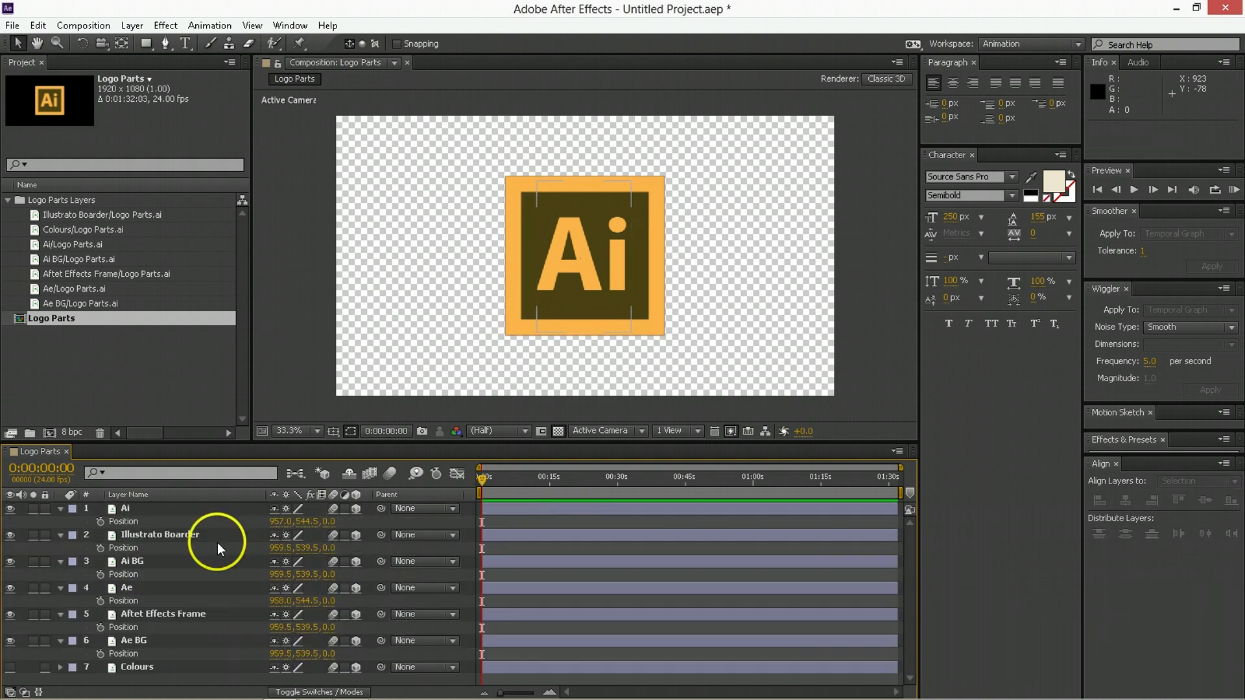
left_click(137, 509)
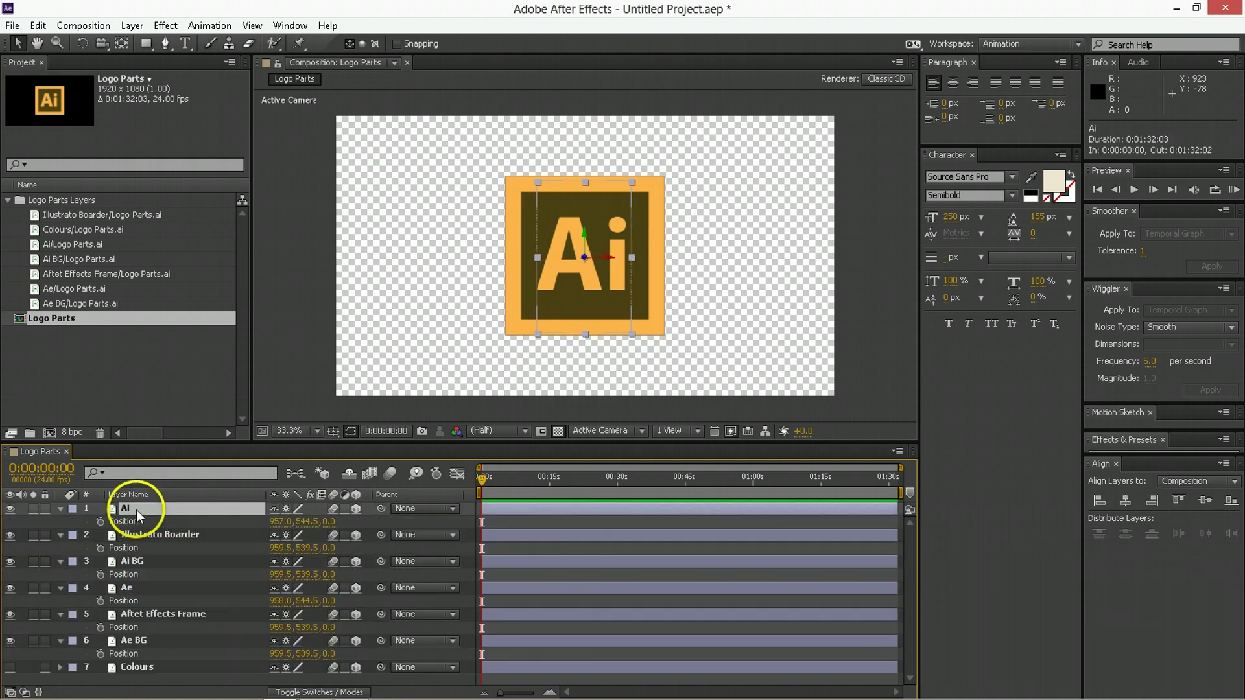
left_click(329, 521)
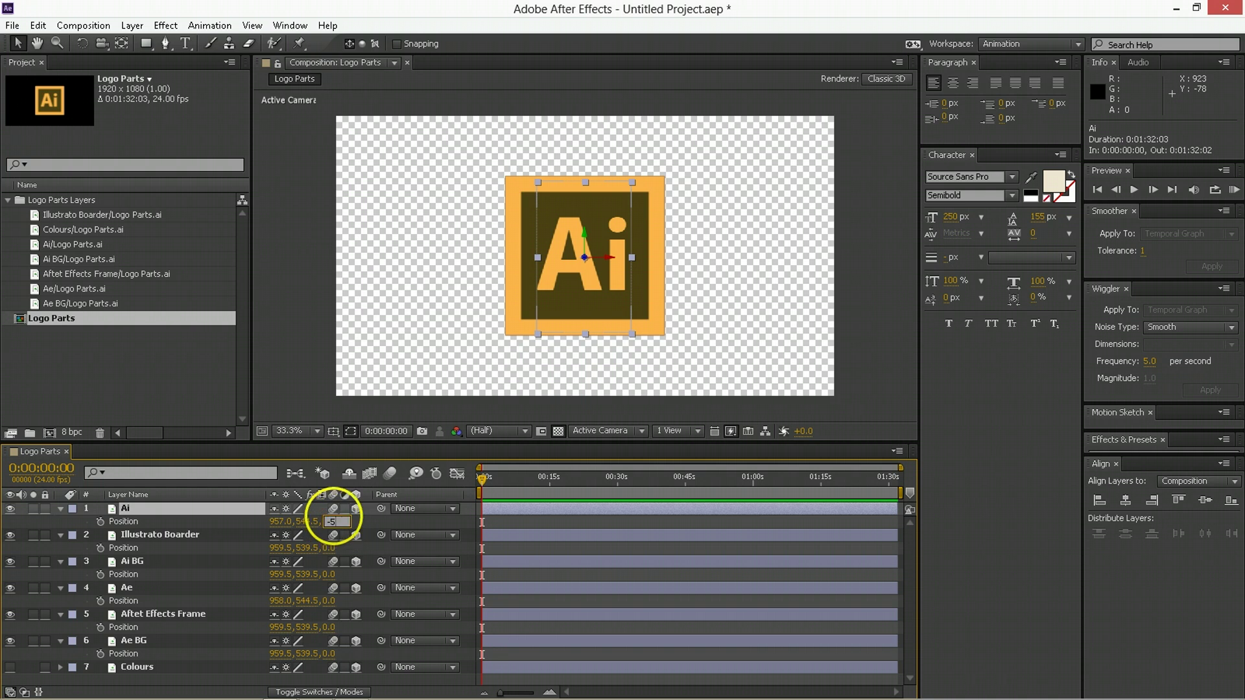
key("Return")
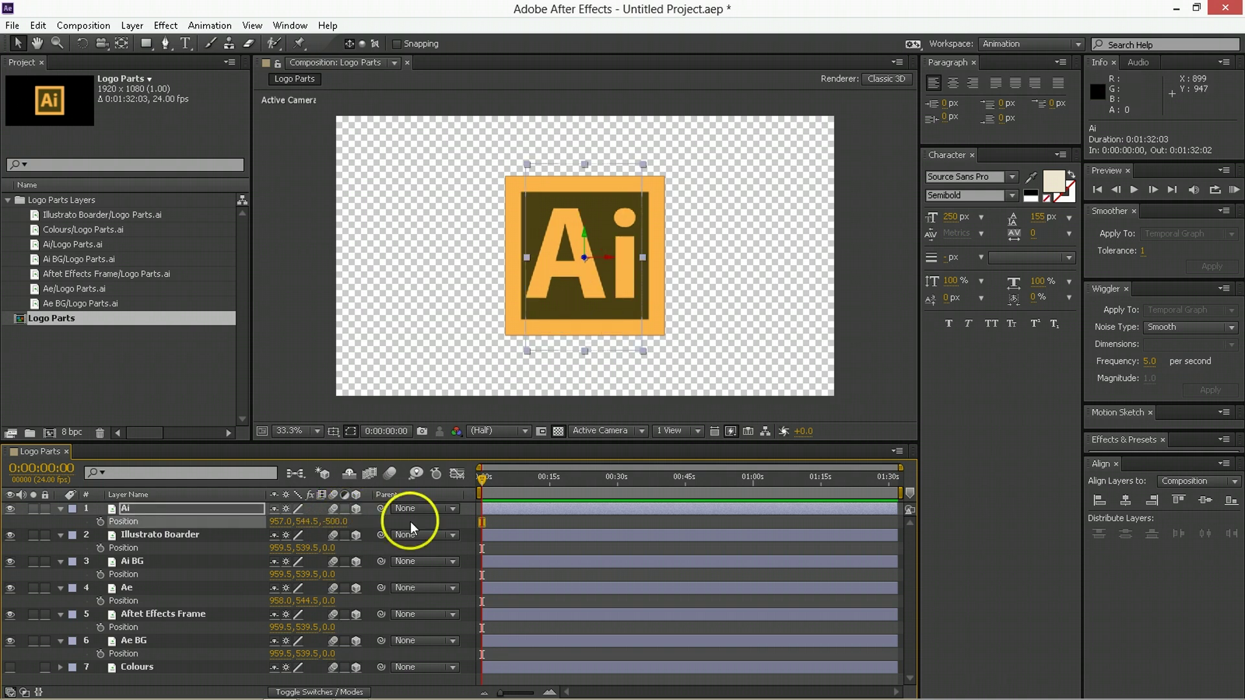
left_click(189, 535)
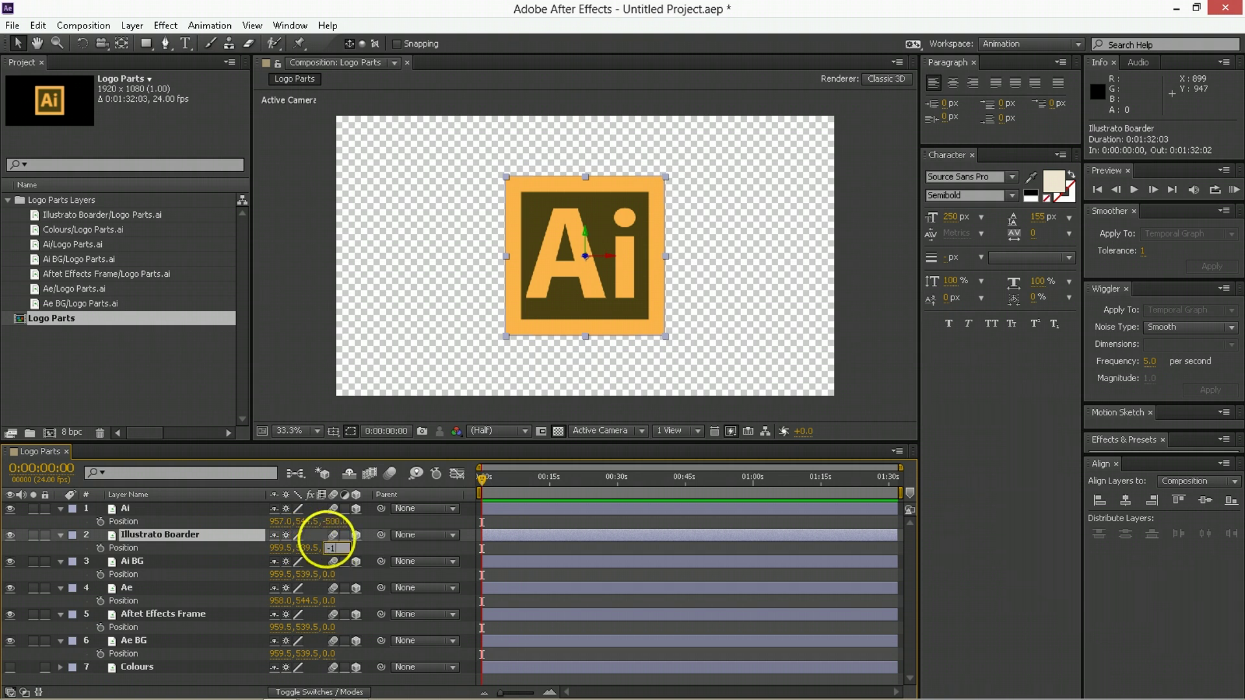
type("-1000")
key("Return")
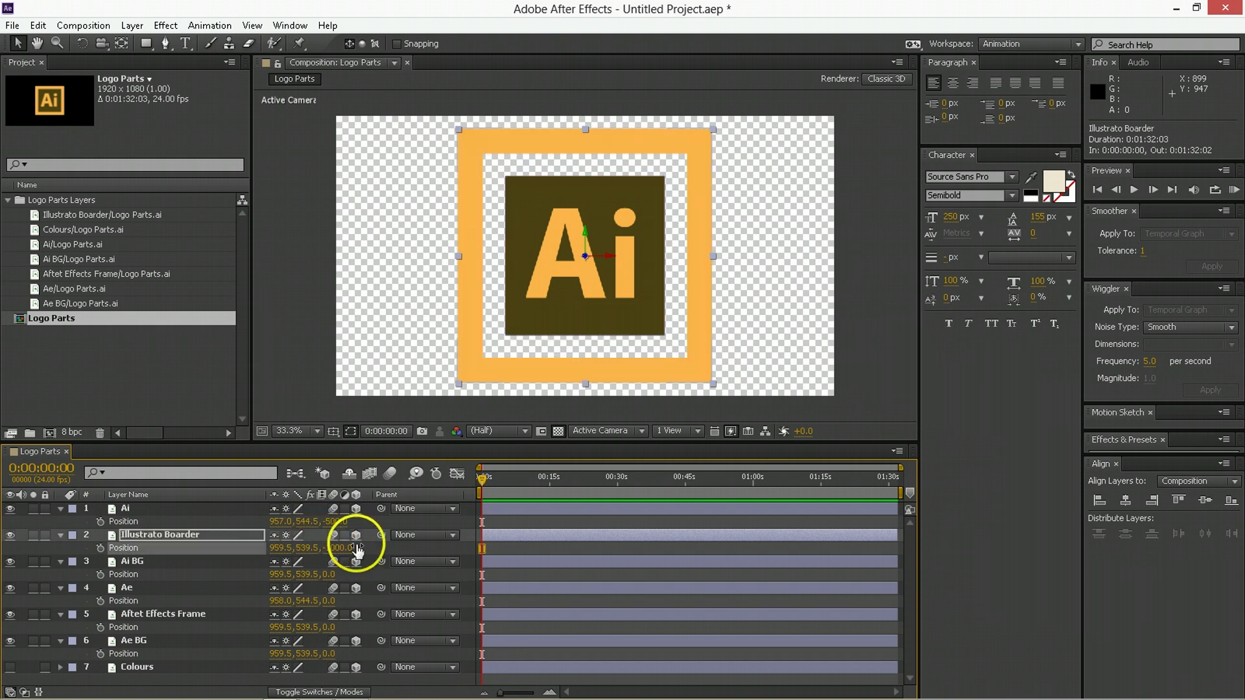
Set the Z position of Ai BG to -1 and Ae to 500.
left_click(132, 560)
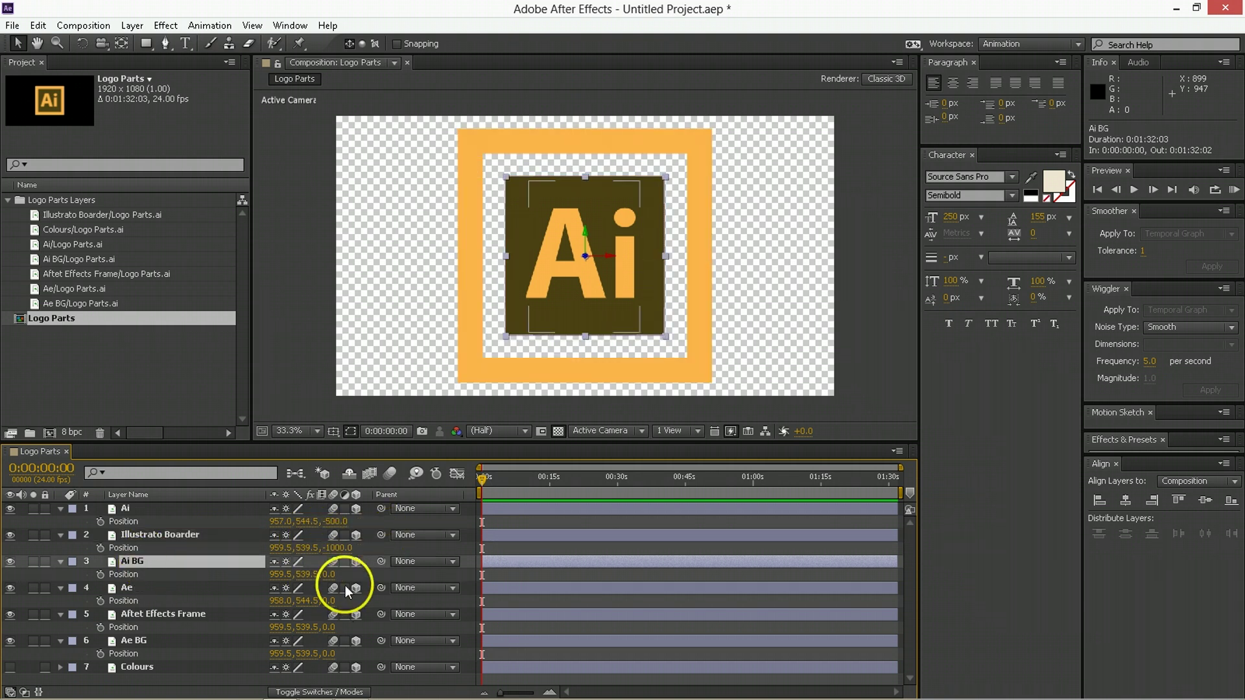
left_click(329, 575)
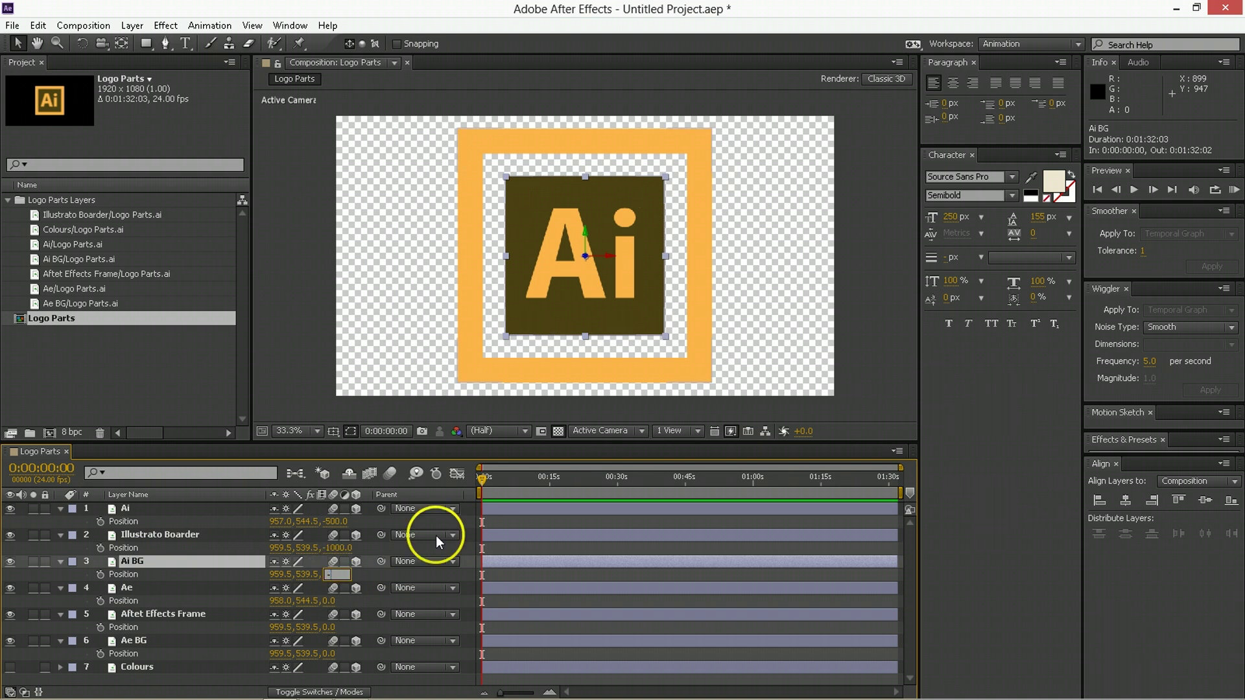
type("-1")
key("Return")
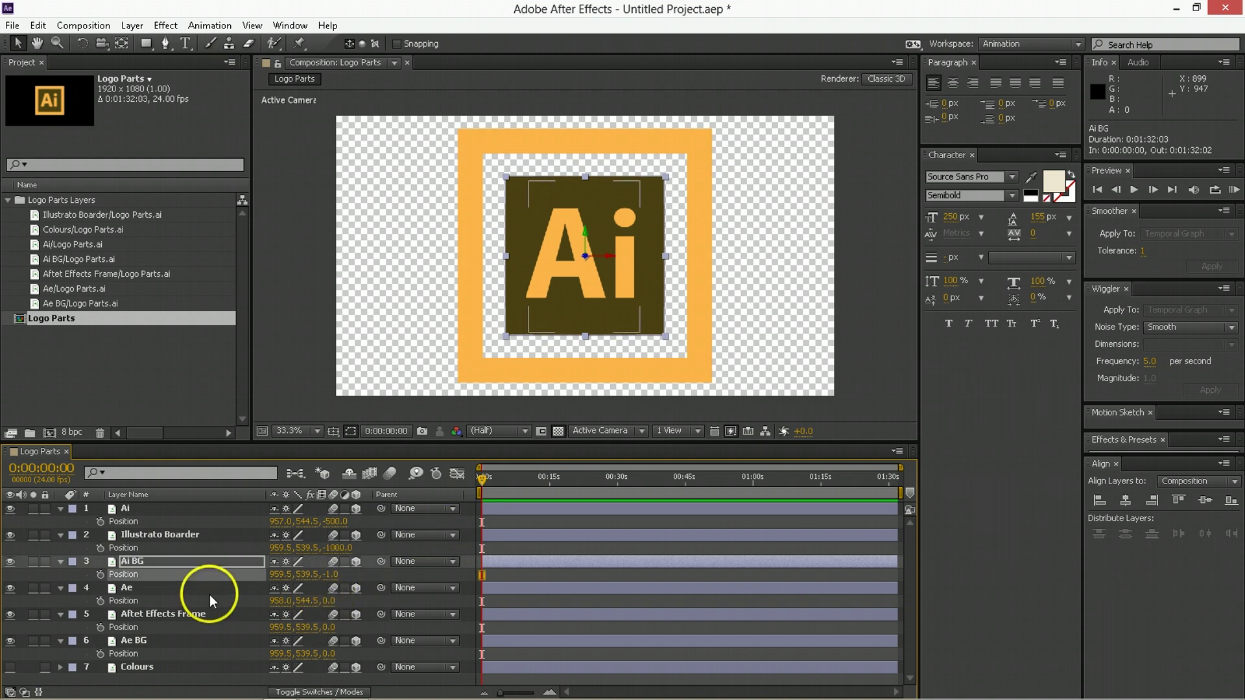
left_click(173, 587)
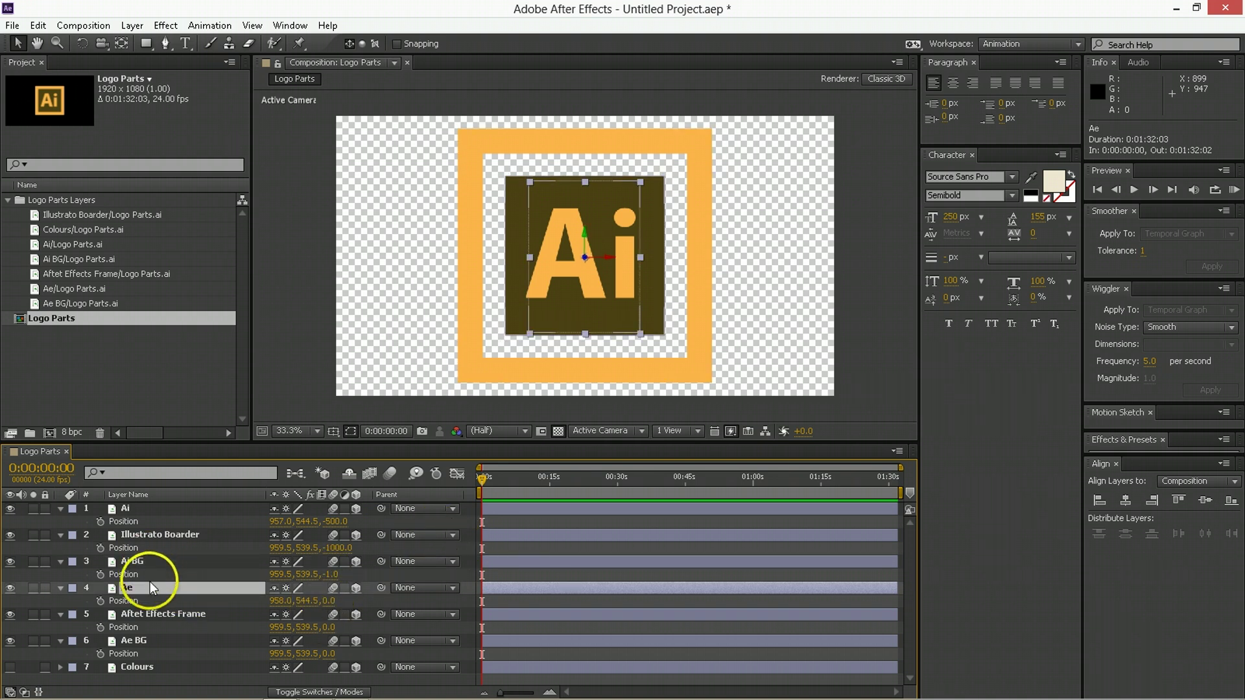
left_click(329, 601)
type("500")
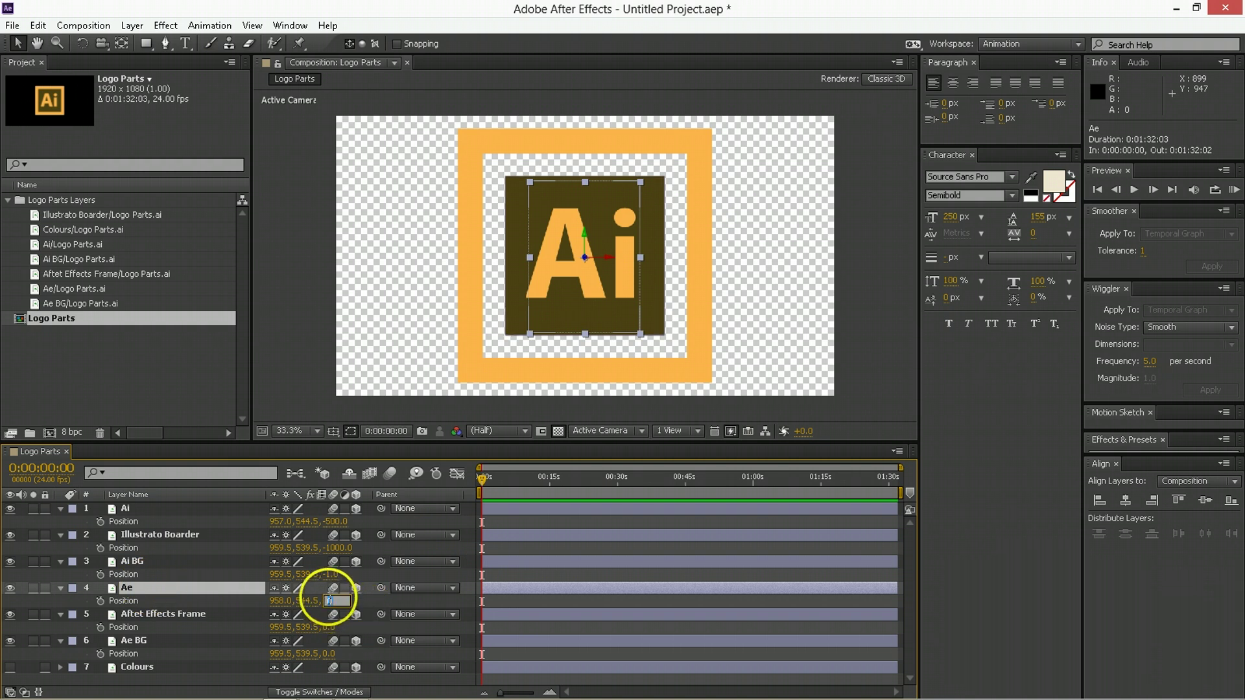
key("Return")
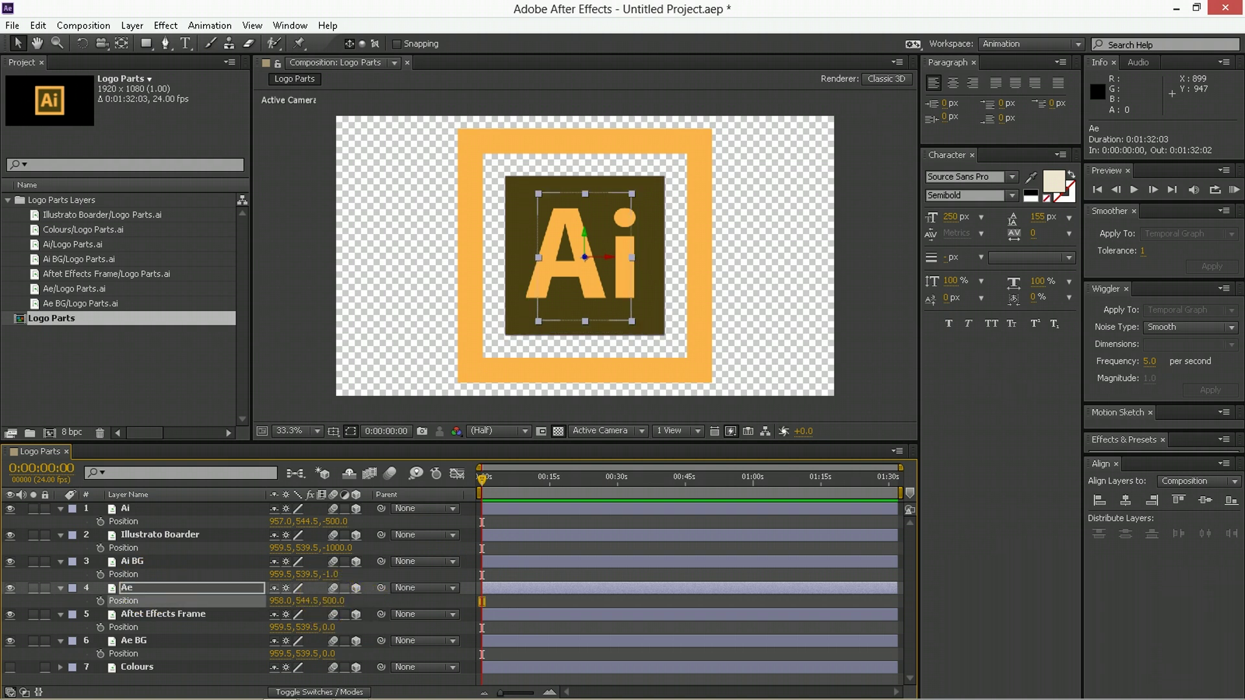
Push Aftet Effects Frame to Z 1000 and Ae BG to Z 1.
left_click(305, 614)
left_click(329, 627)
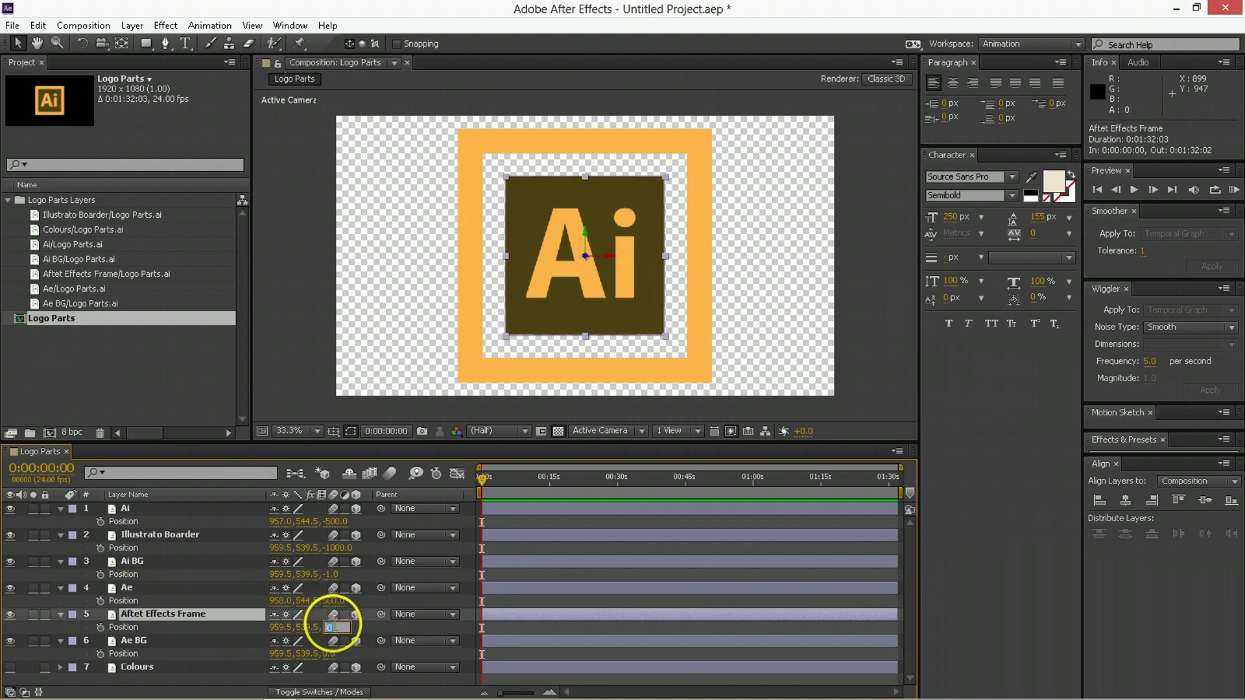
type("1000")
key("Return")
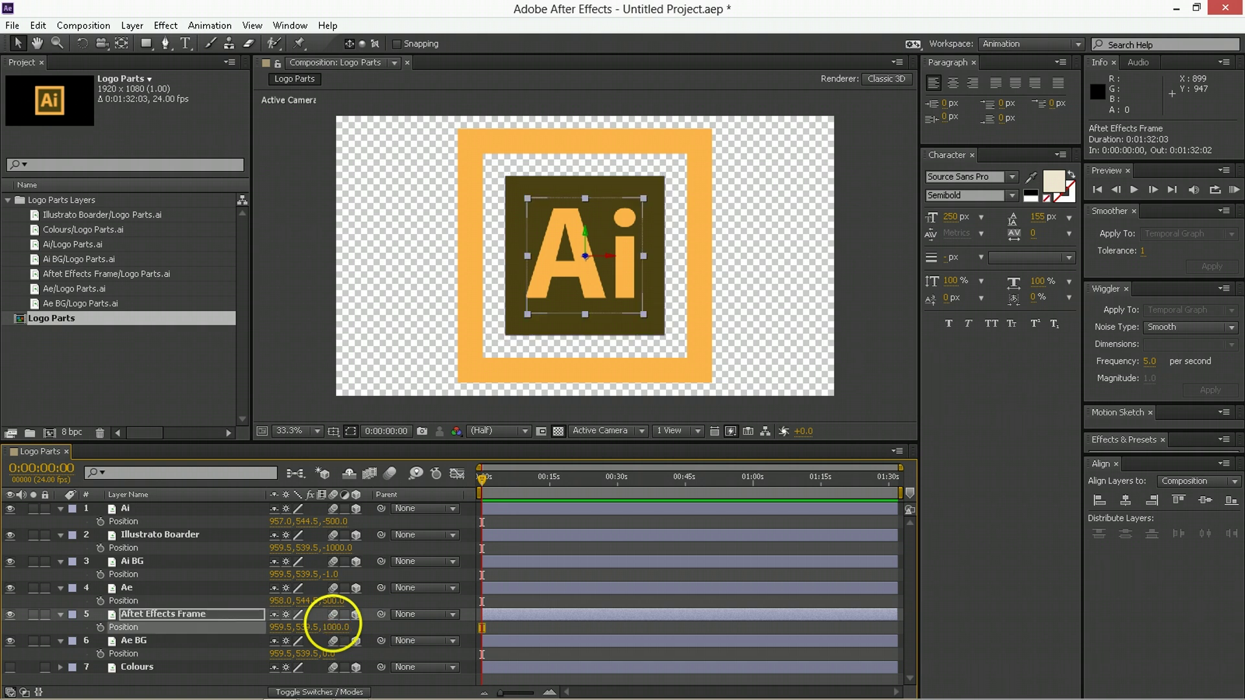
left_click(239, 641)
left_click(325, 654)
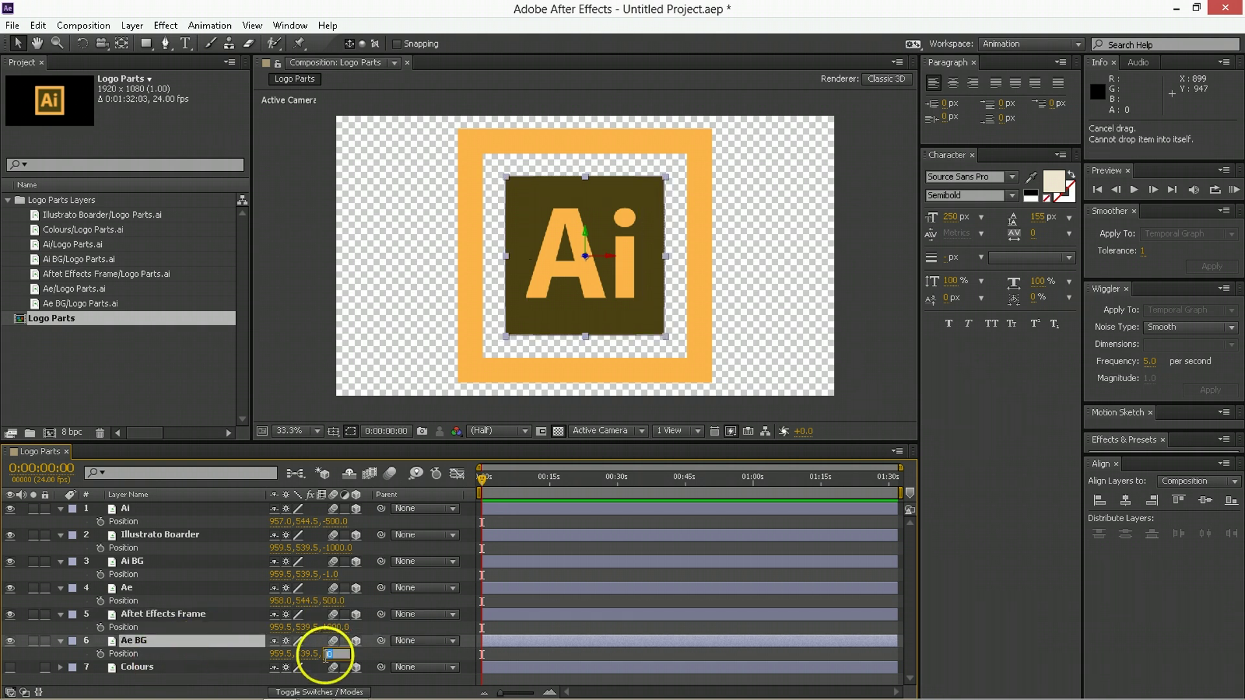
type("1")
key("Return")
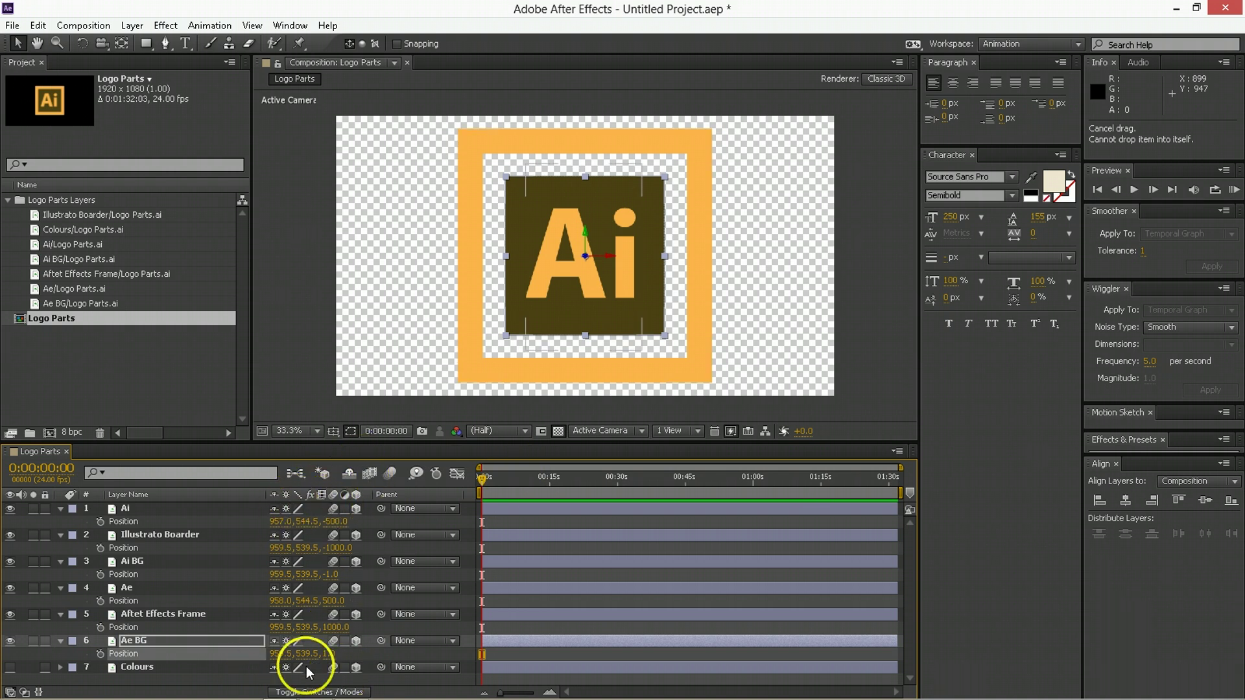
Scale the Ai BG and Ae BG background squares up to 154%.
scroll(621, 208, "up", 4)
scroll(579, 232, "down", 3)
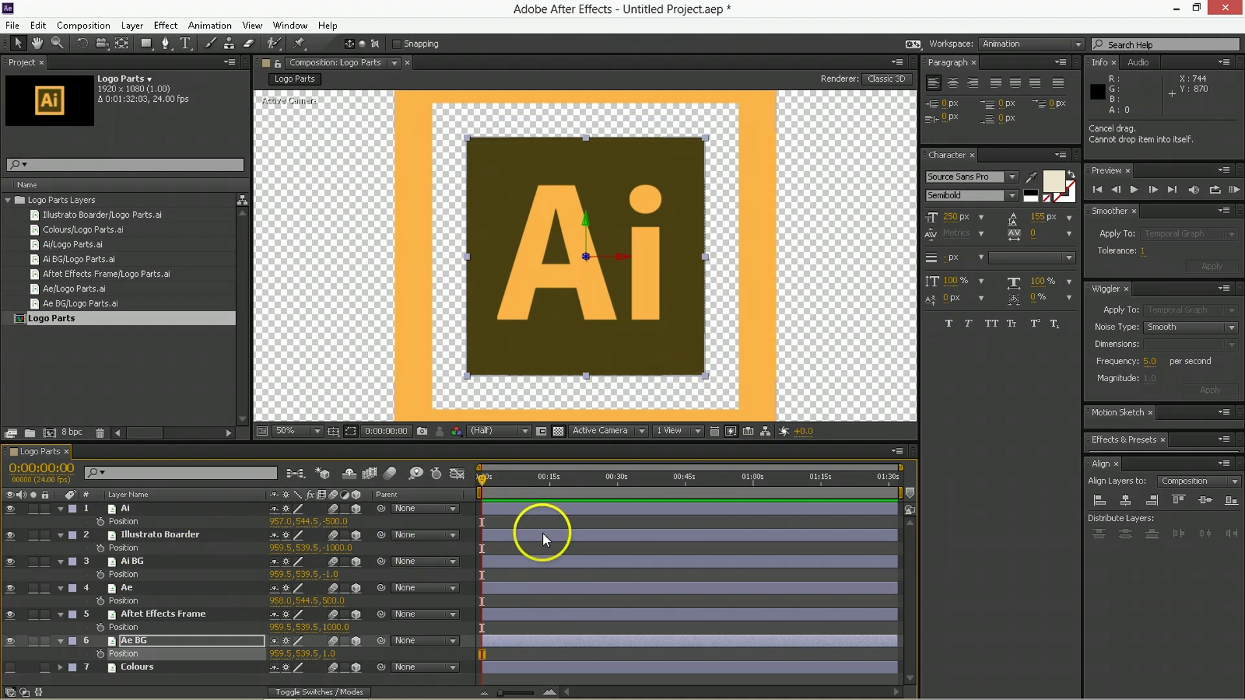
left_click(512, 521)
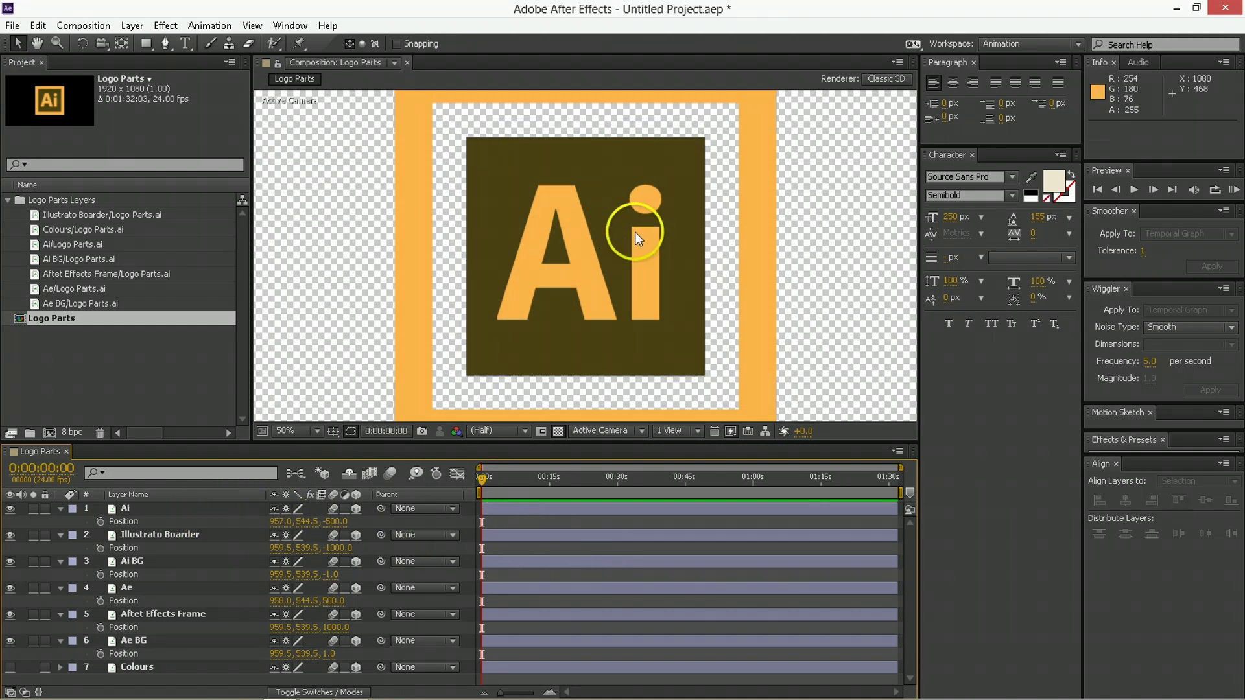
scroll(635, 232, "down", 2)
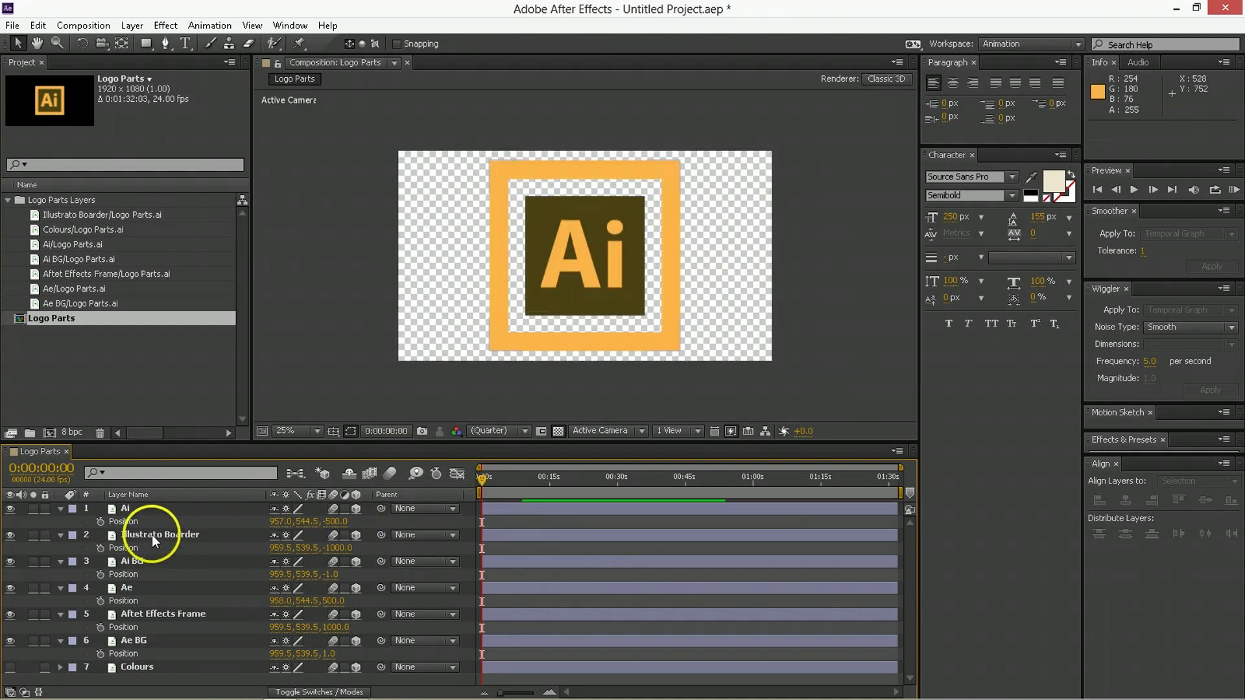
left_click(138, 562)
left_click(142, 639, "ctrl")
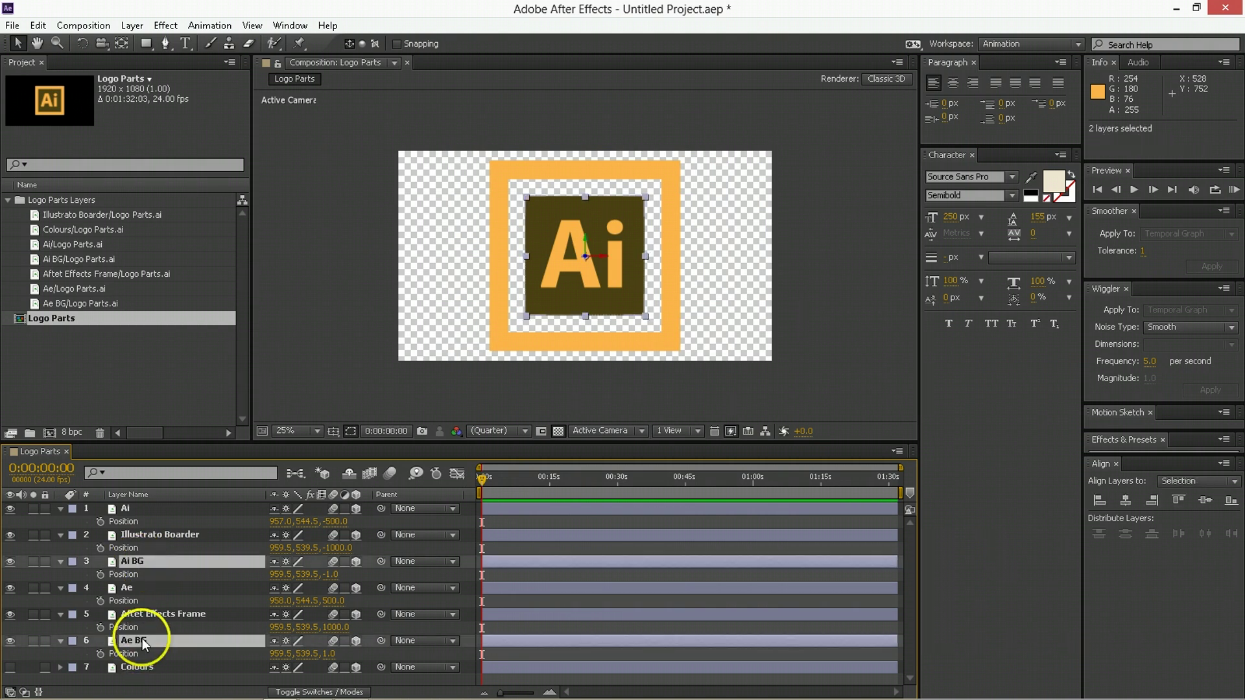
key("s")
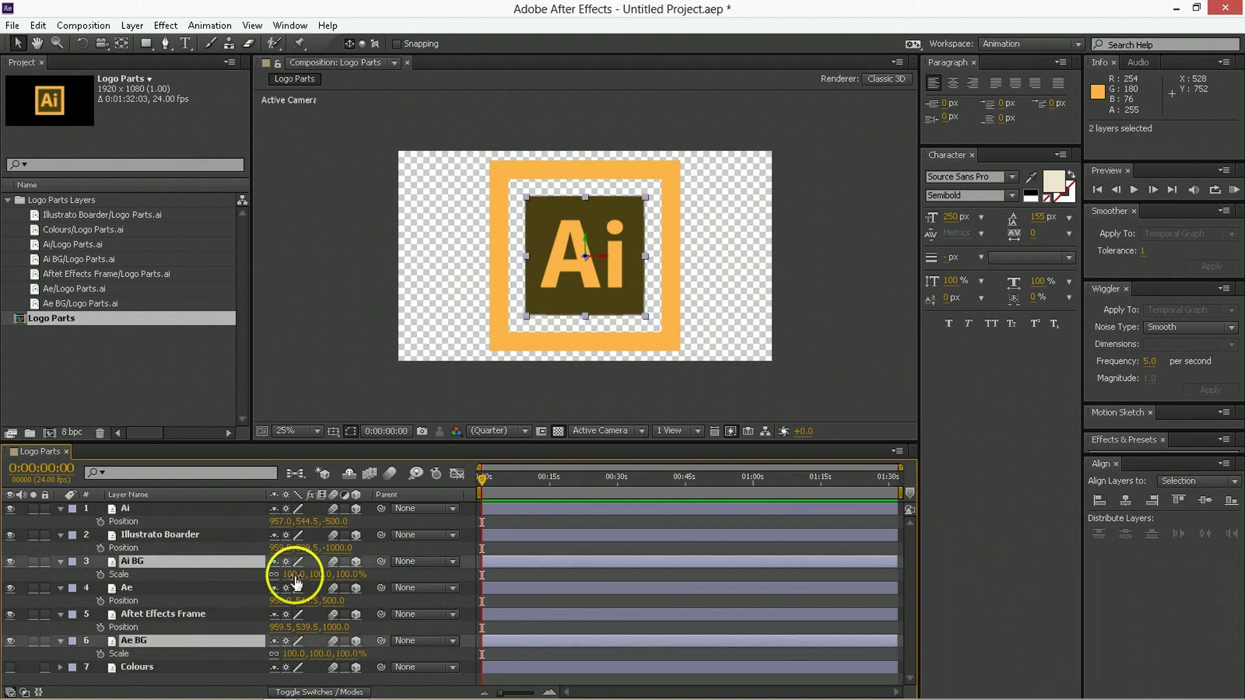
left_click_drag(292, 575, 329, 576)
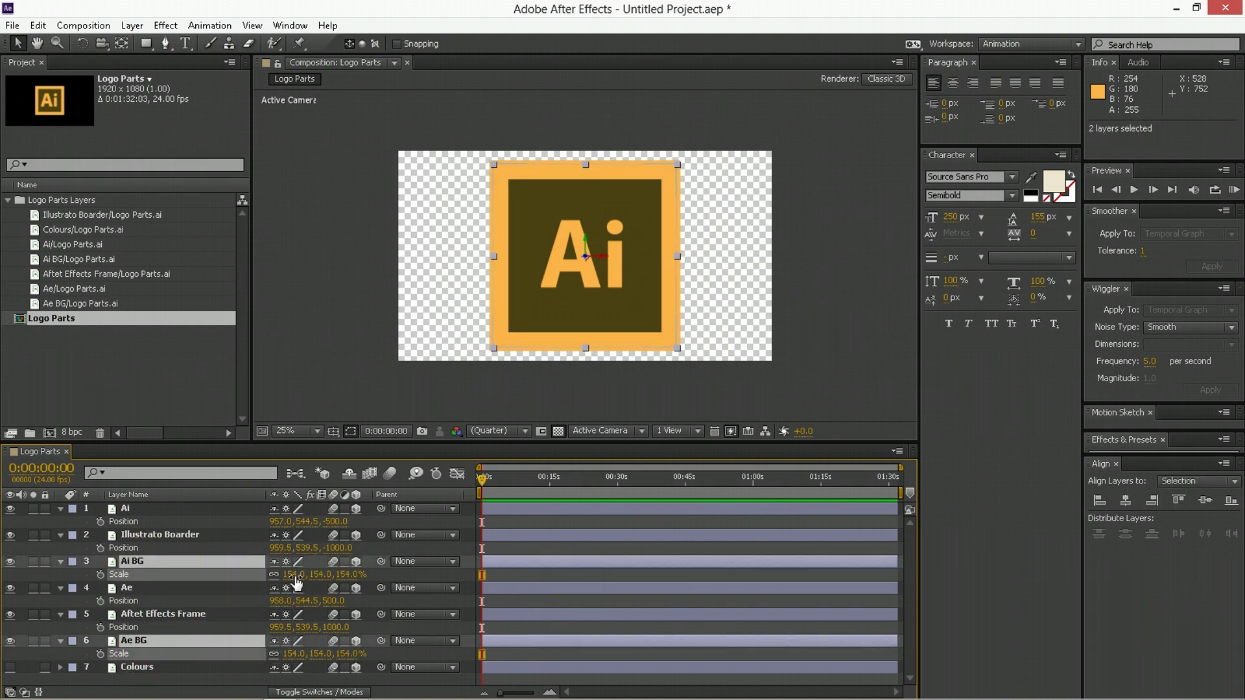
Scale the Ai and Ae artwork layers up to 138%.
left_click(140, 587)
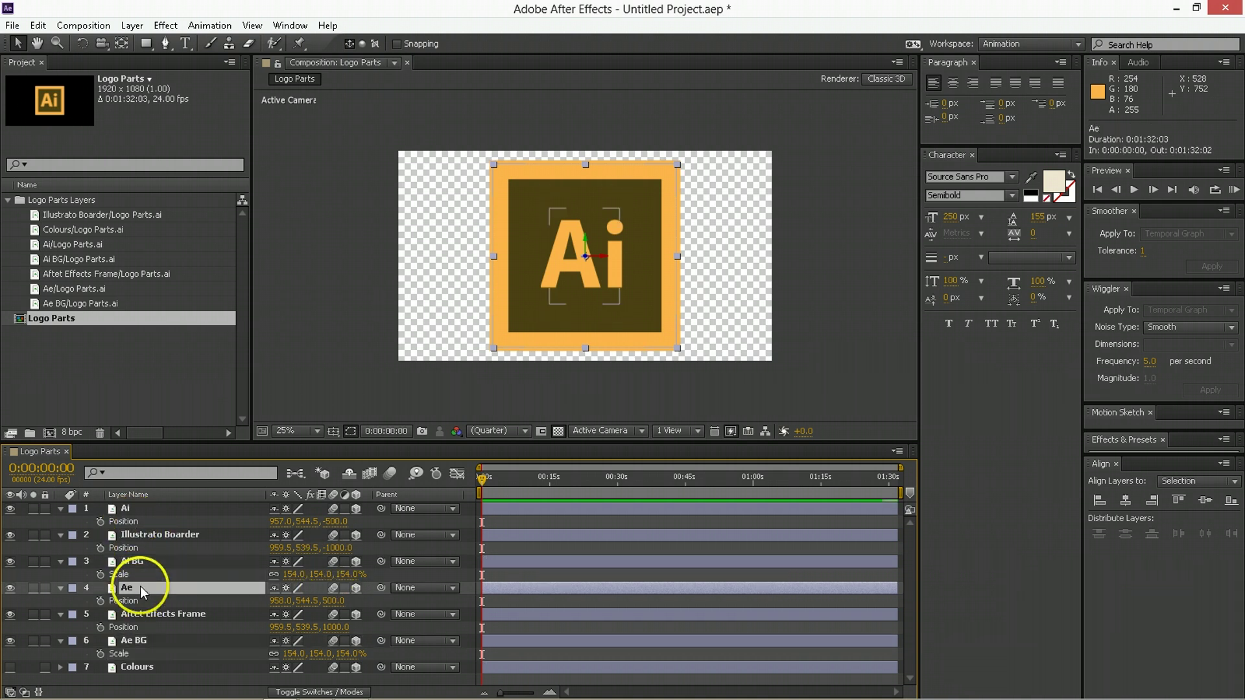
left_click(137, 508, "ctrl")
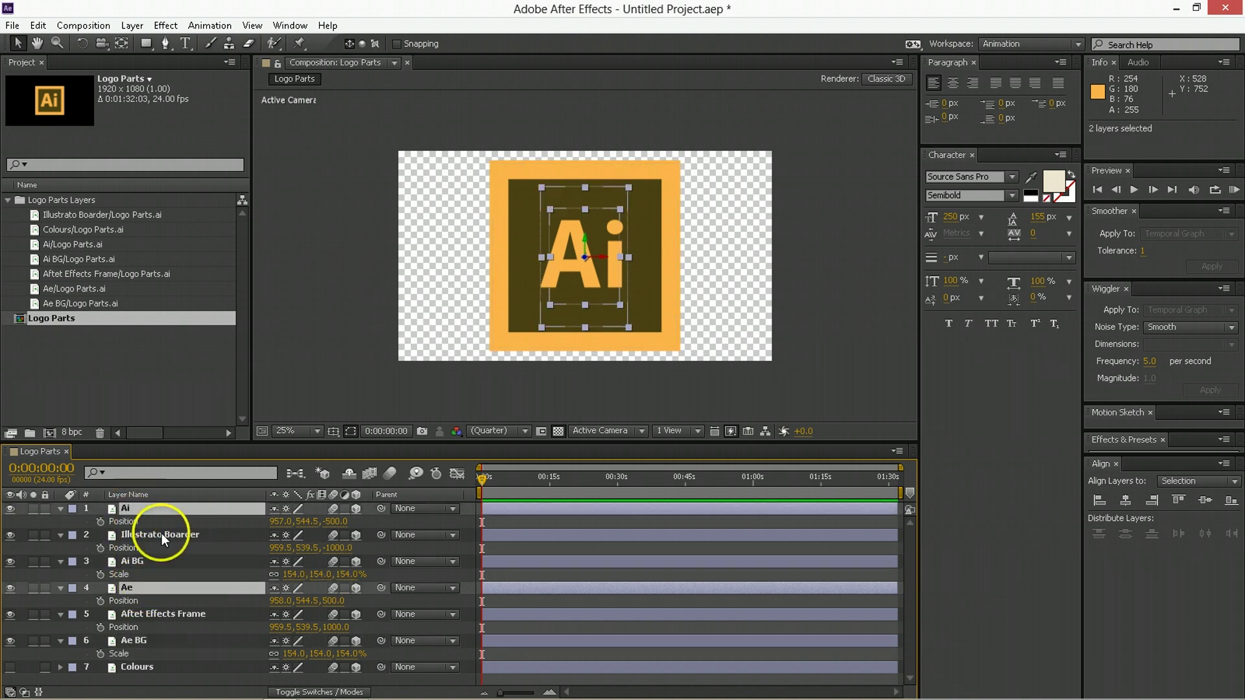
key("s")
left_click_drag(291, 525, 334, 521)
Set the Ae layer's Y Orientation to 180° so it faces backward.
left_click(385, 546)
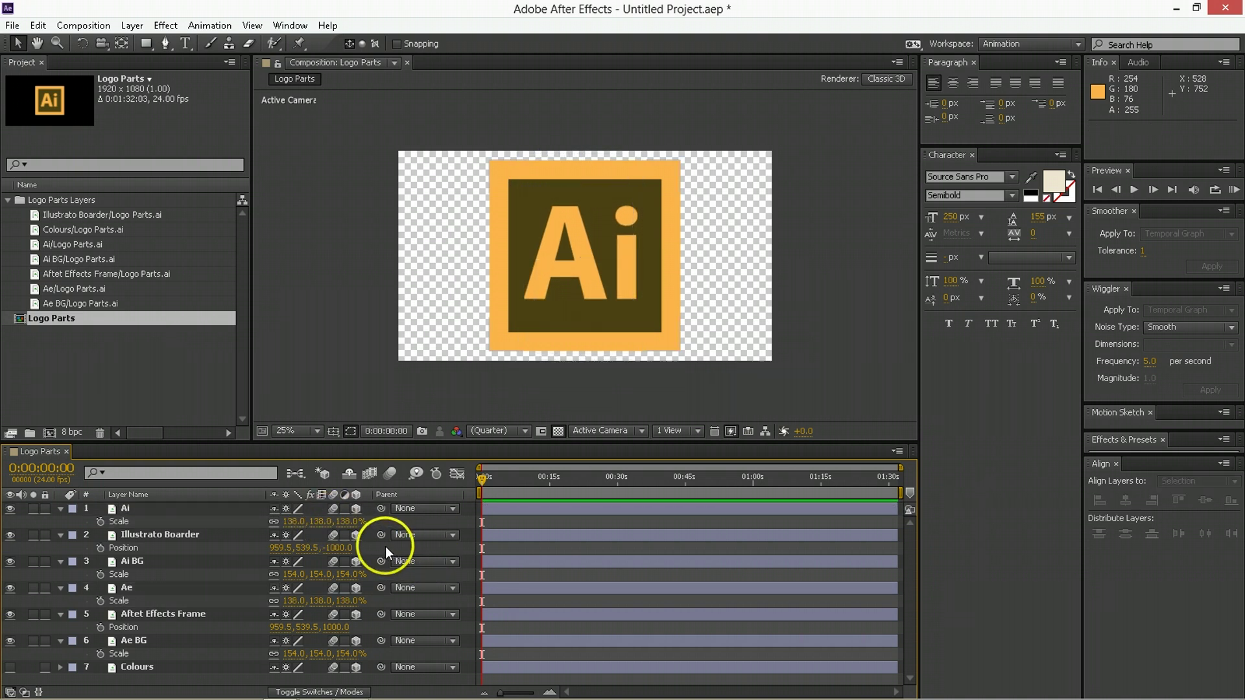
left_click(143, 590)
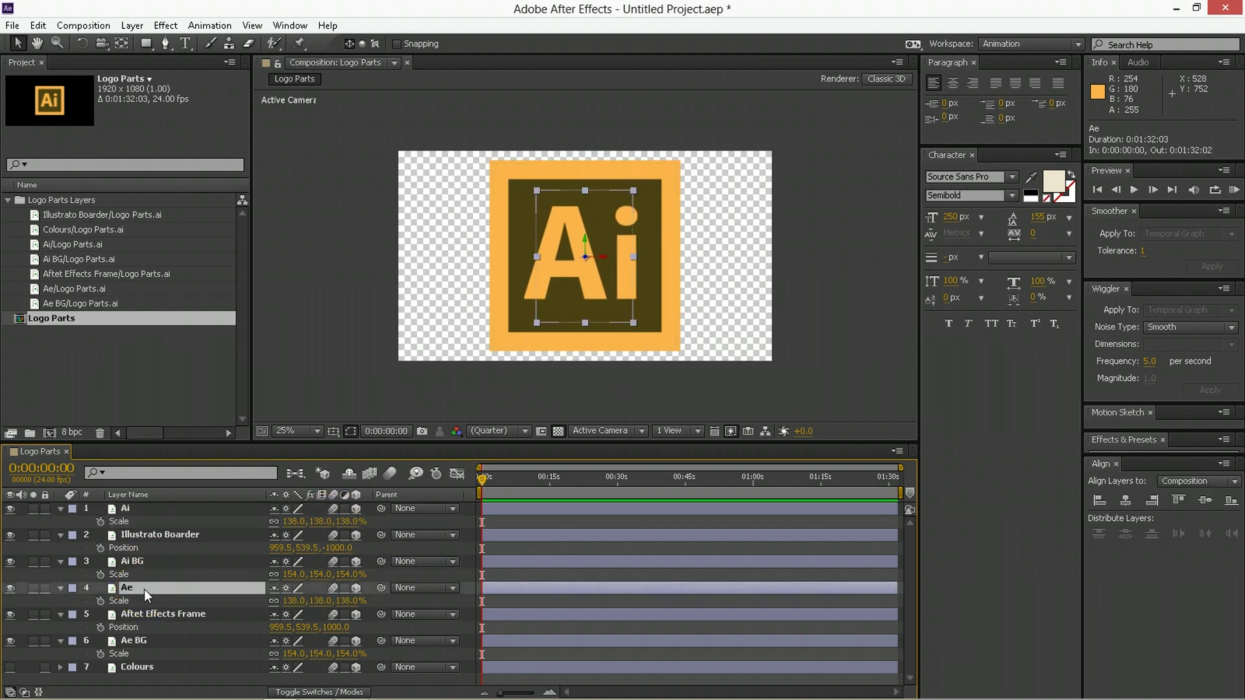
key("r")
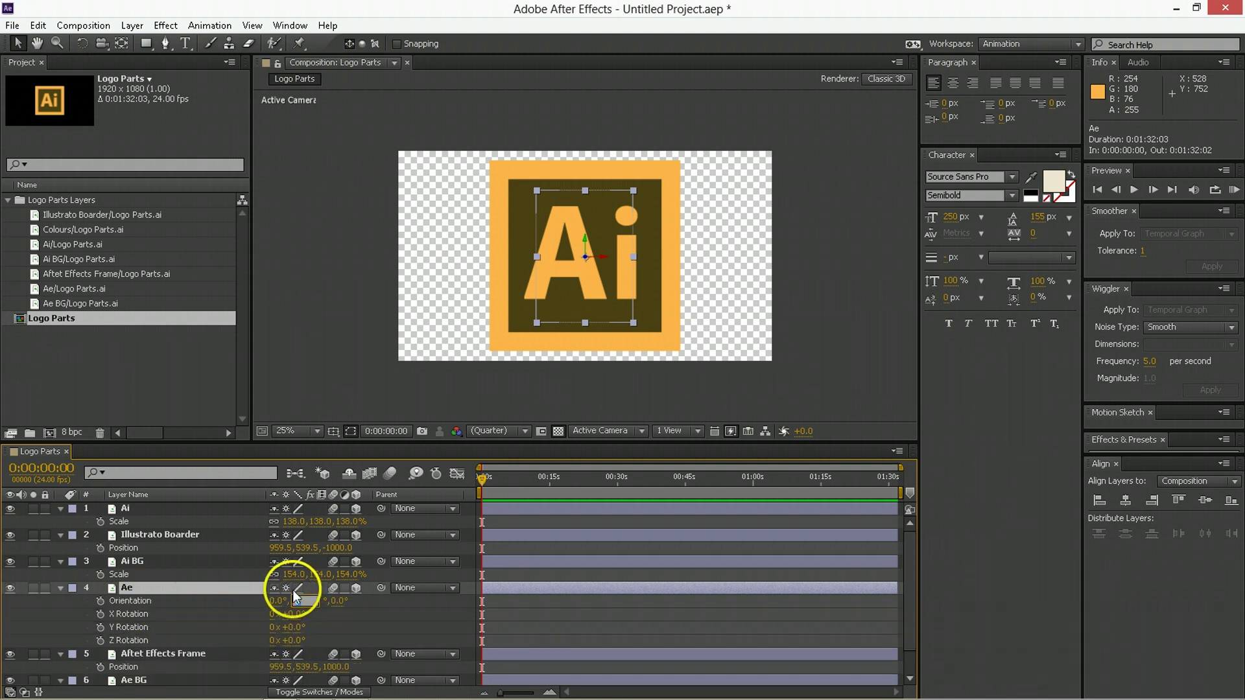
type("180")
key("Return")
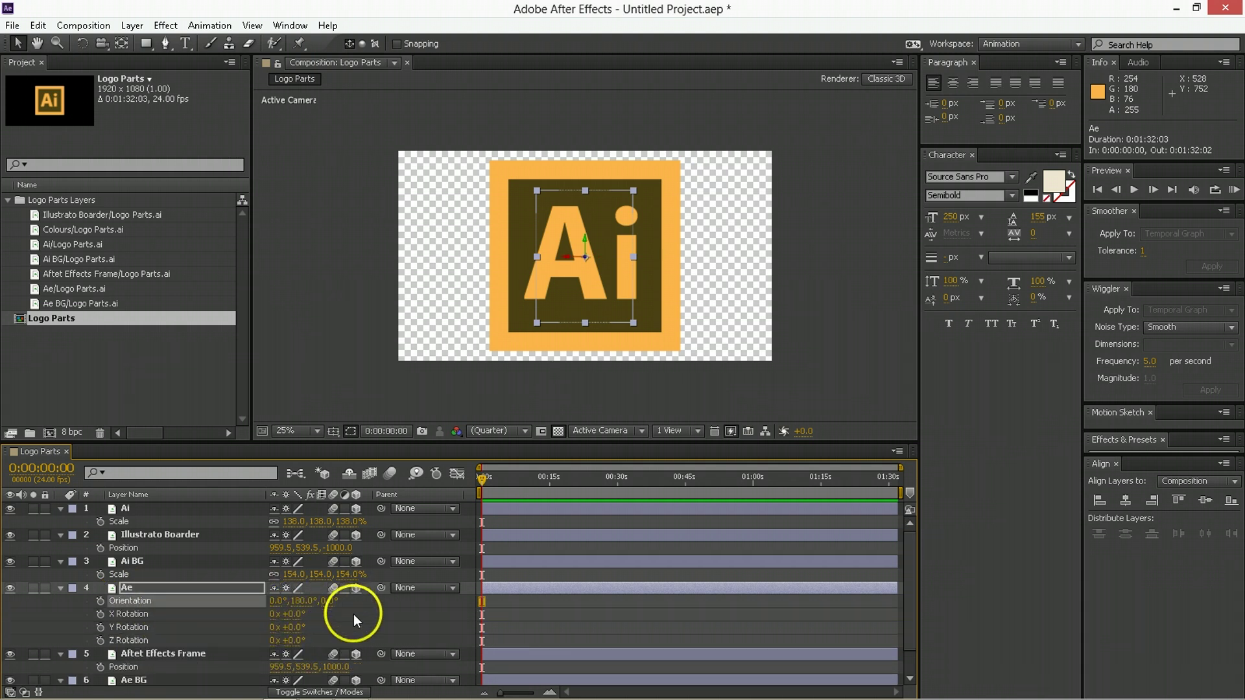
left_click(353, 615)
left_click(180, 272)
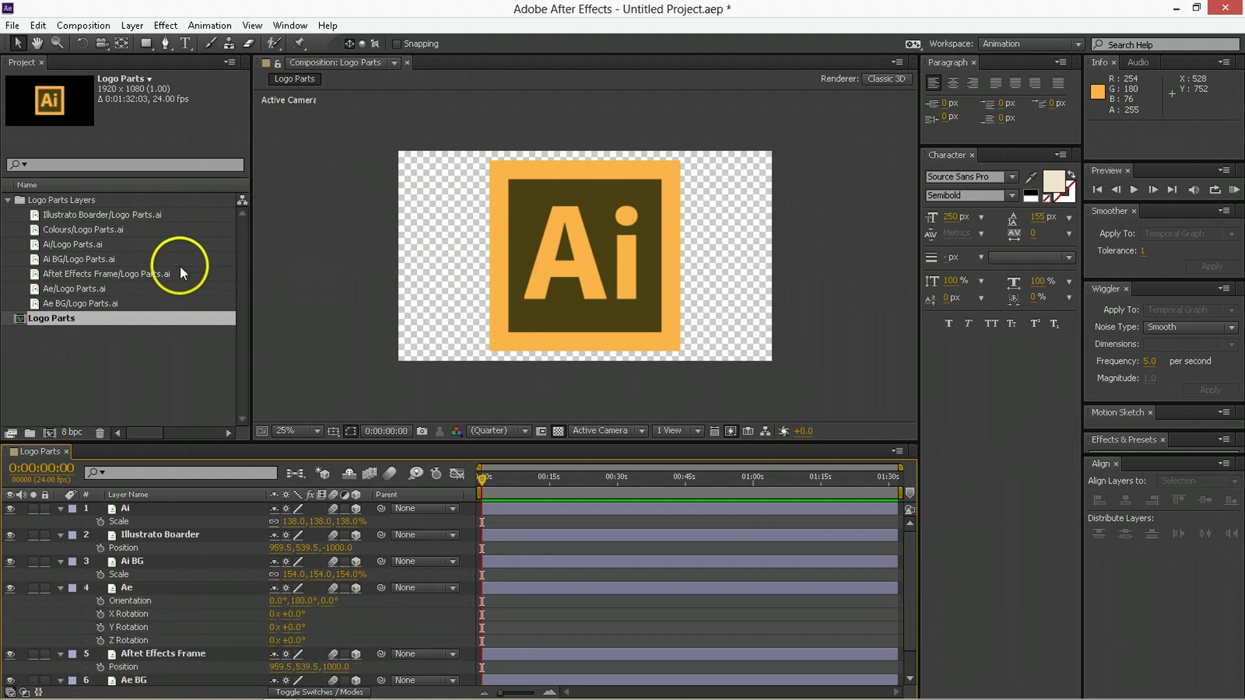
left_click(83, 337)
Create Comp 1 with default settings and place the Logo Parts composition in it.
left_click(49, 425)
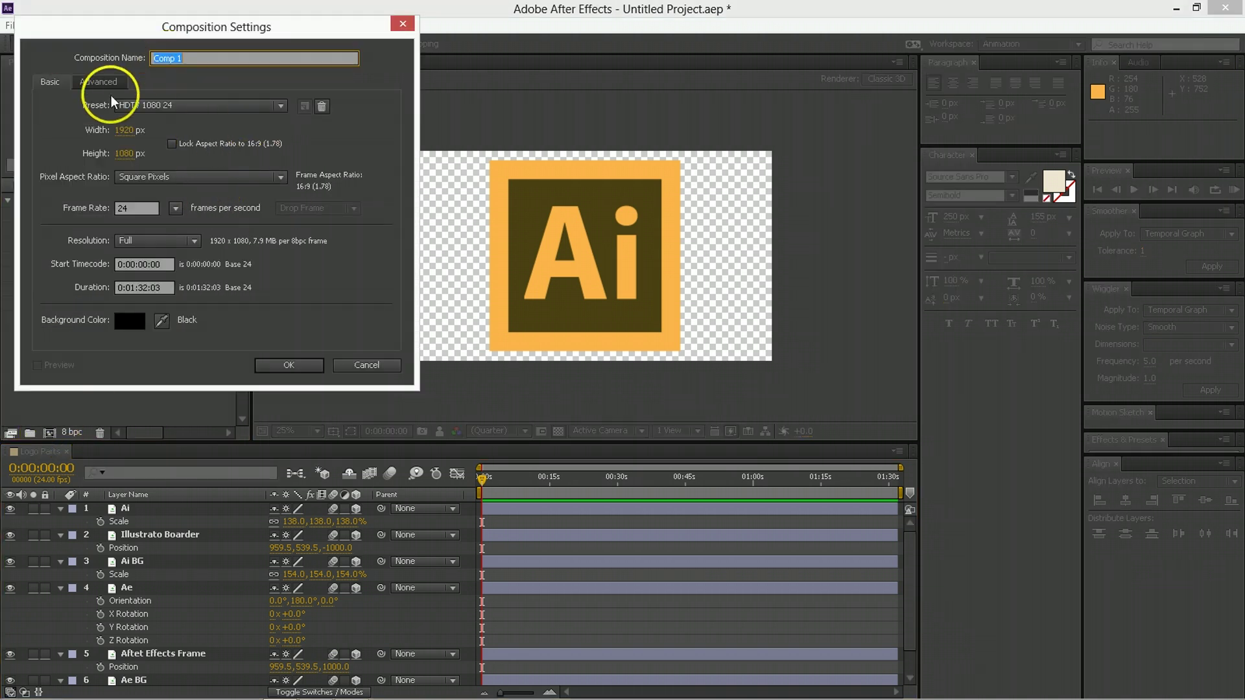
left_click(294, 360)
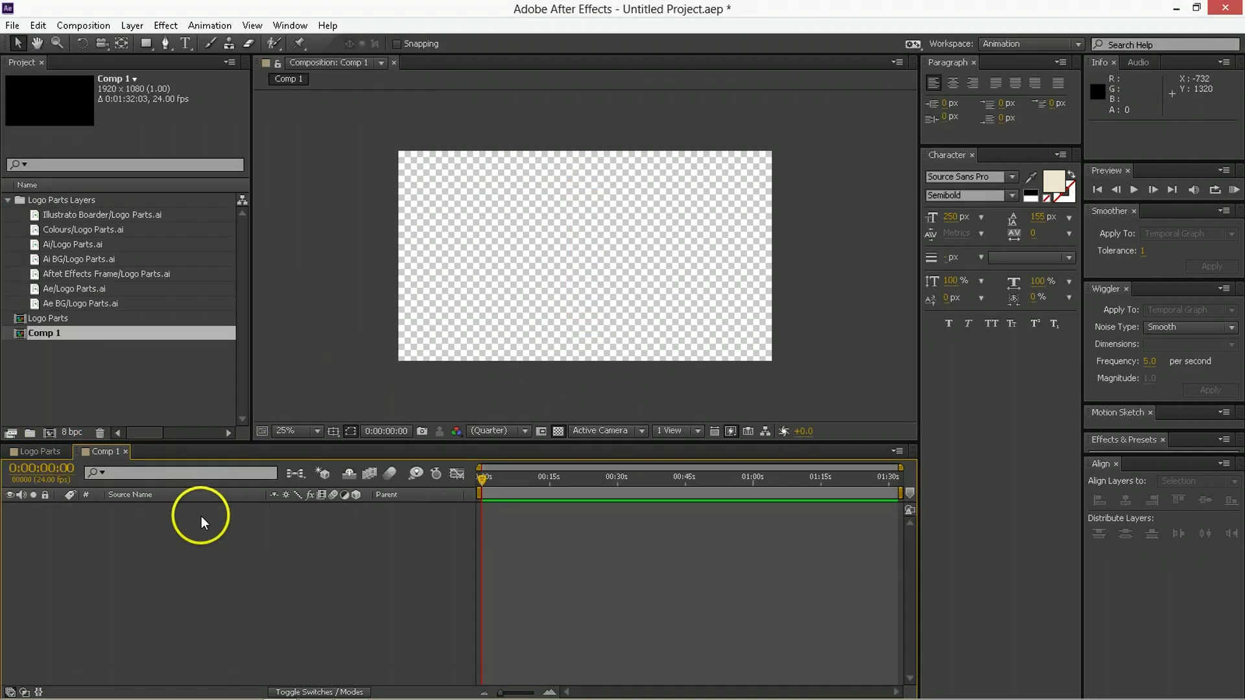
left_click_drag(41, 318, 169, 539)
Add Camera 1 to Comp 1 and dismiss the 2D layers warning.
right_click(103, 562)
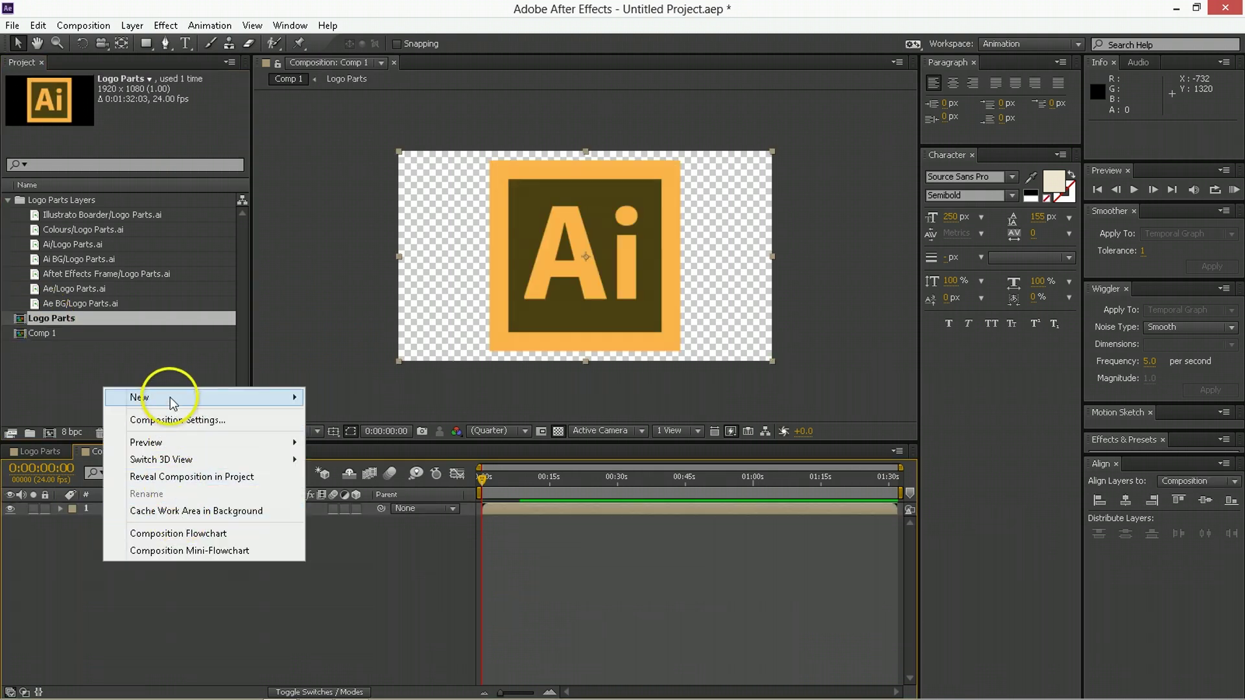
mouse_move(169, 396)
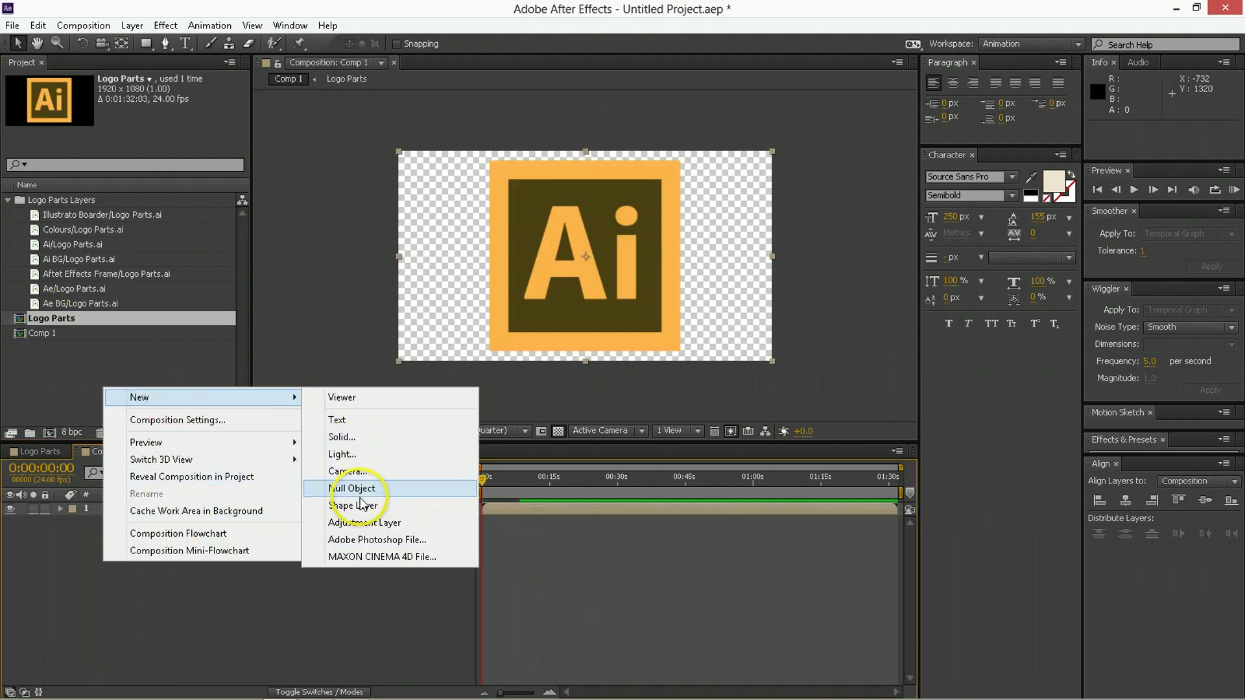
left_click(353, 471)
left_click(1041, 605)
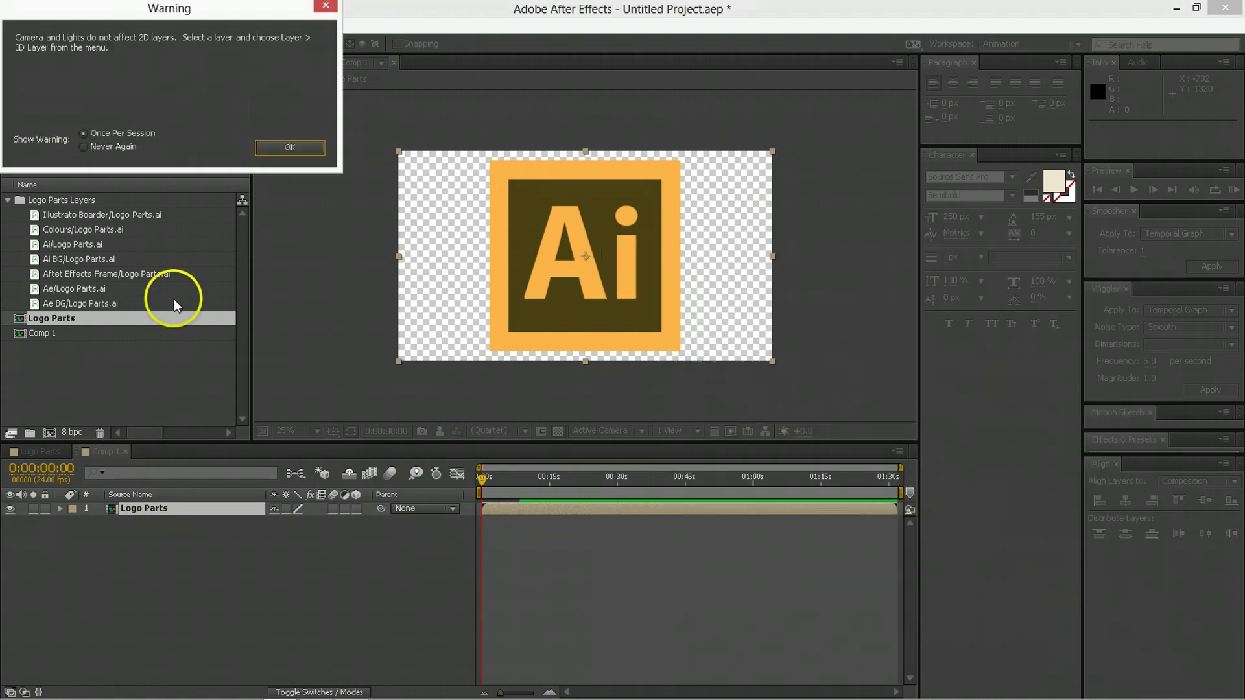
left_click(283, 153)
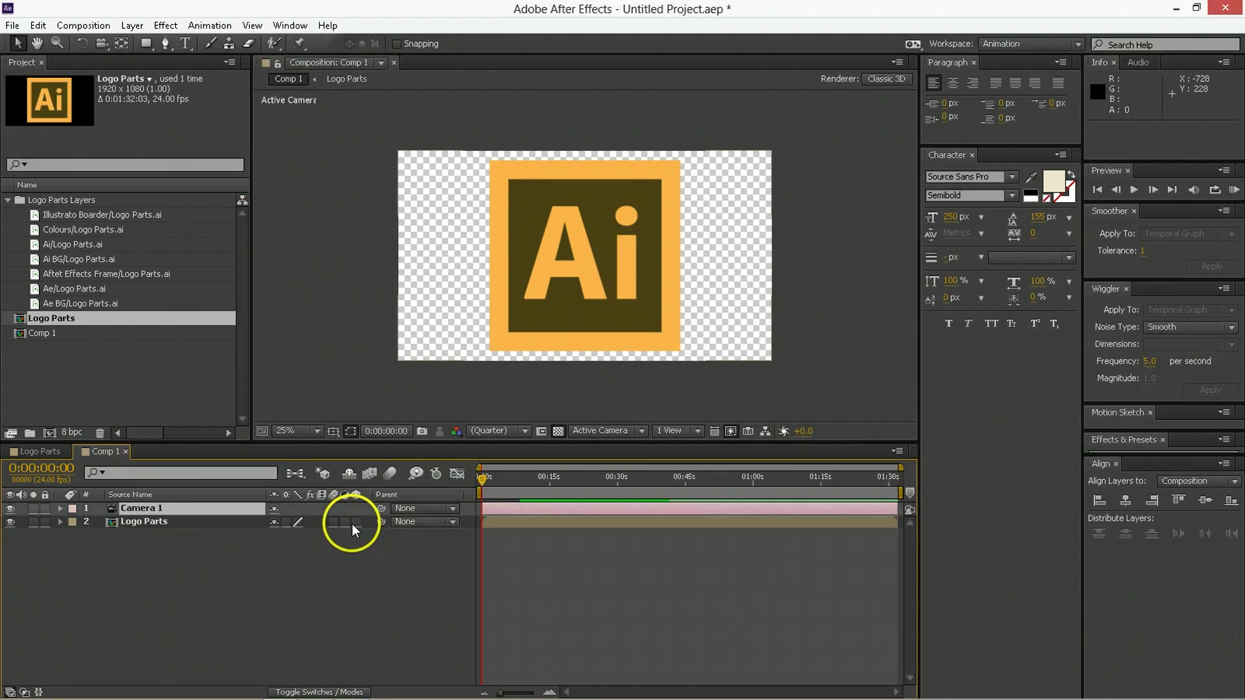
Enable Collapse Transformations on Logo Parts and pull Camera 1 back to Z -2165.
left_click(285, 522)
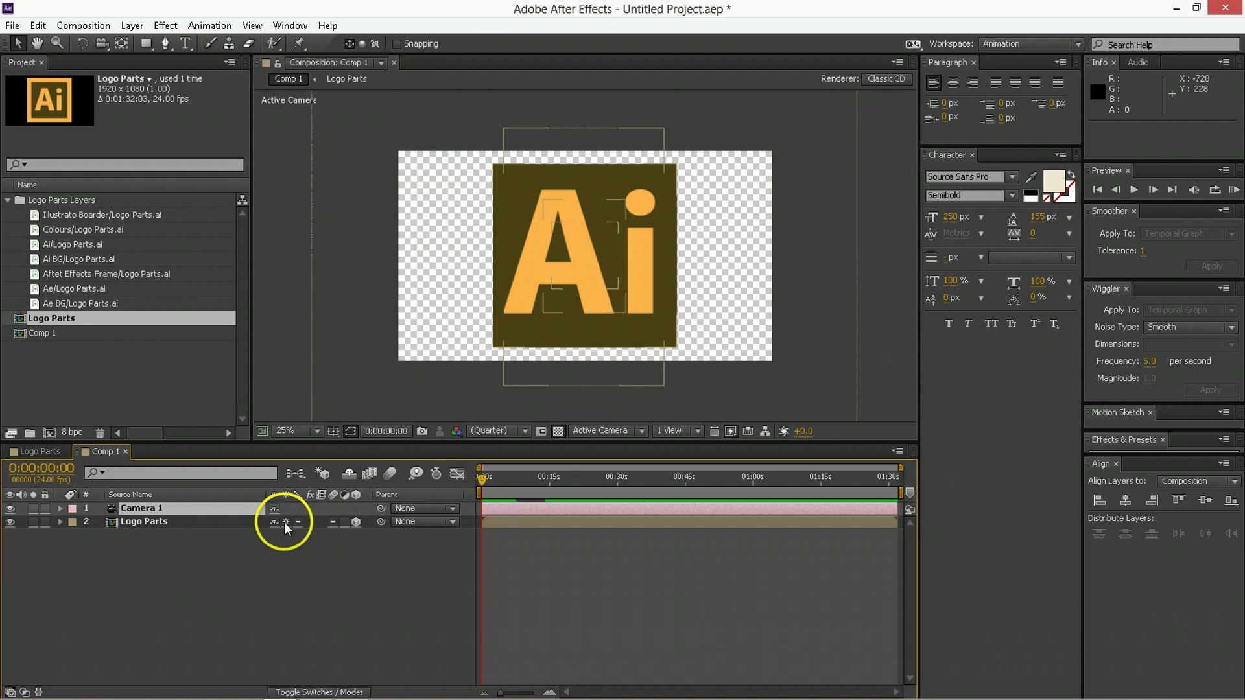
left_click(291, 563)
left_click(532, 510)
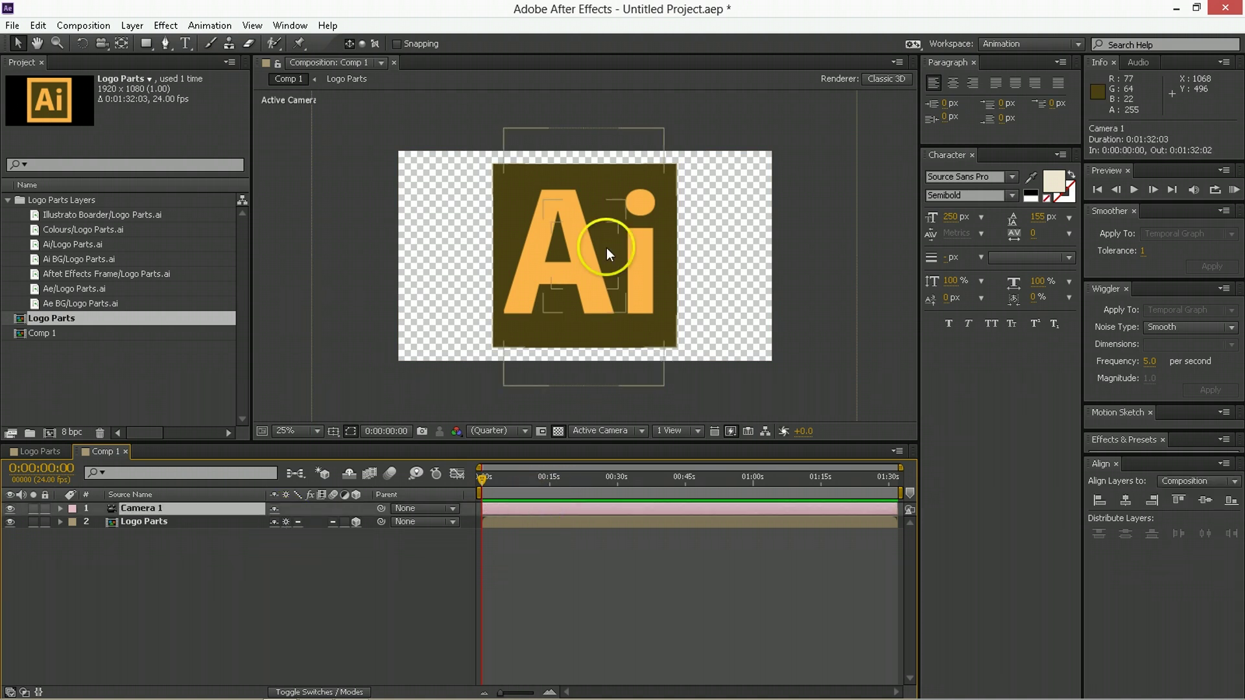
key("p")
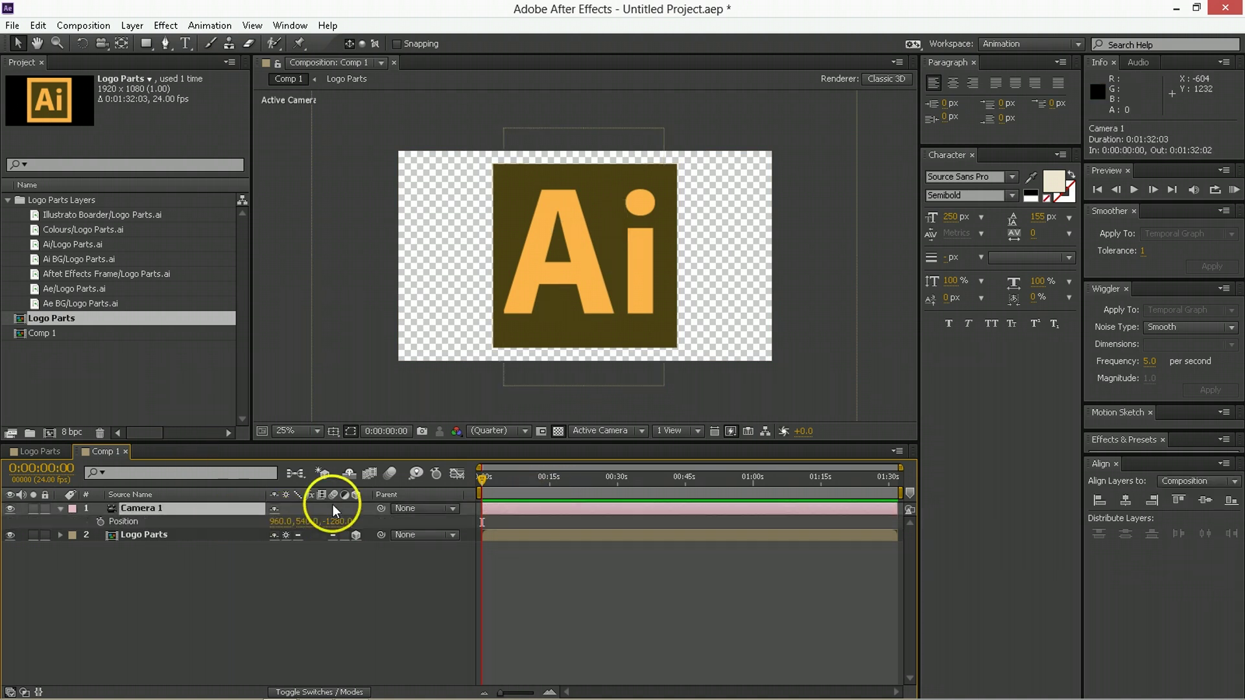
left_click_drag(335, 528, 341, 526)
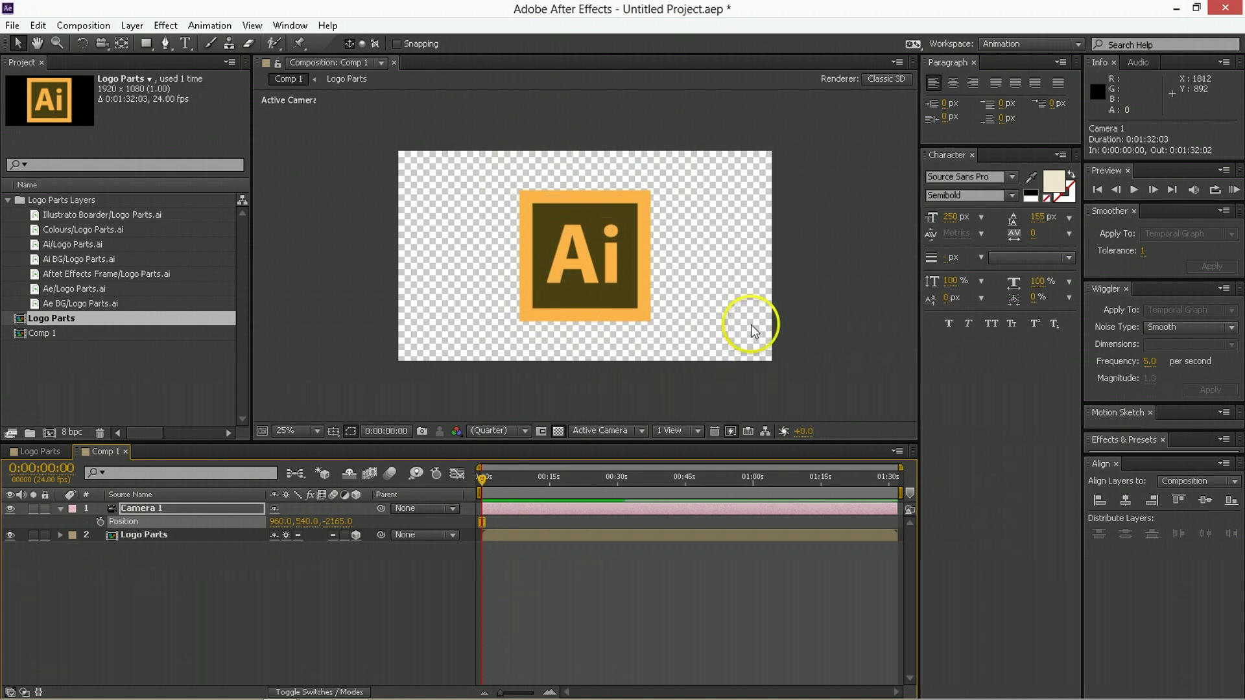
Add starting X and Z Rotation keyframes on Logo Parts at 0:20, then move to 2:02.
key("shift+Page_Down")
key("shift+Page_Down")
left_click(498, 534)
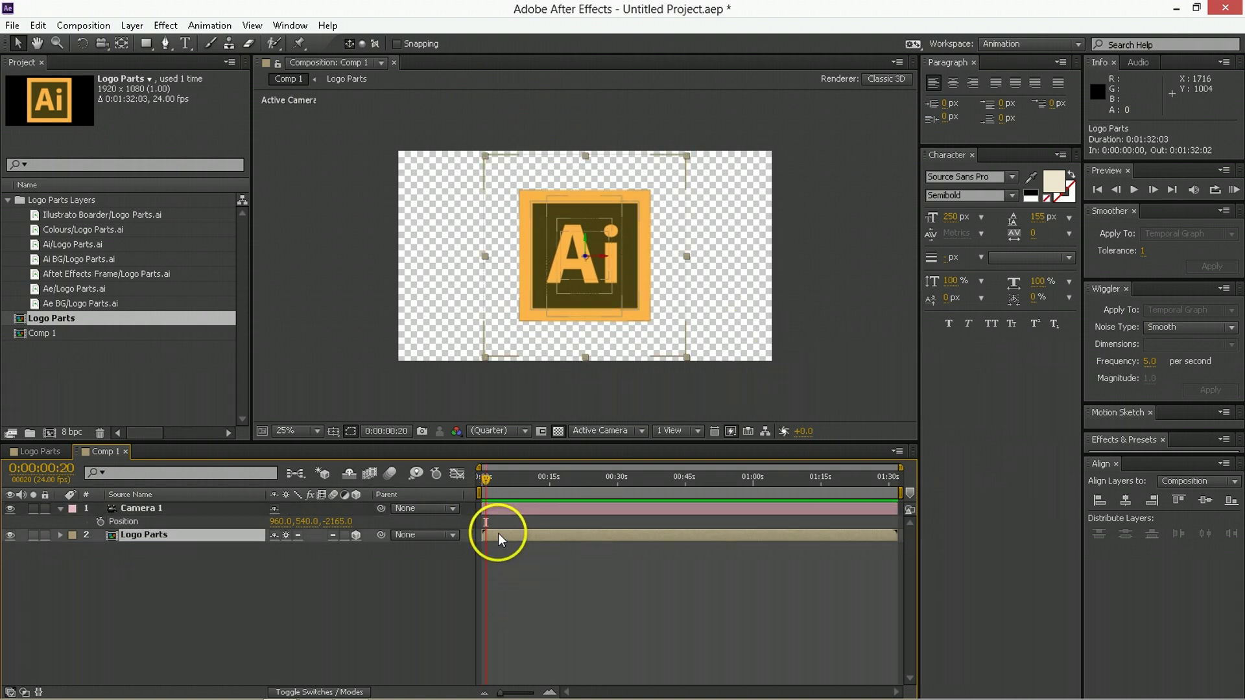
key("r")
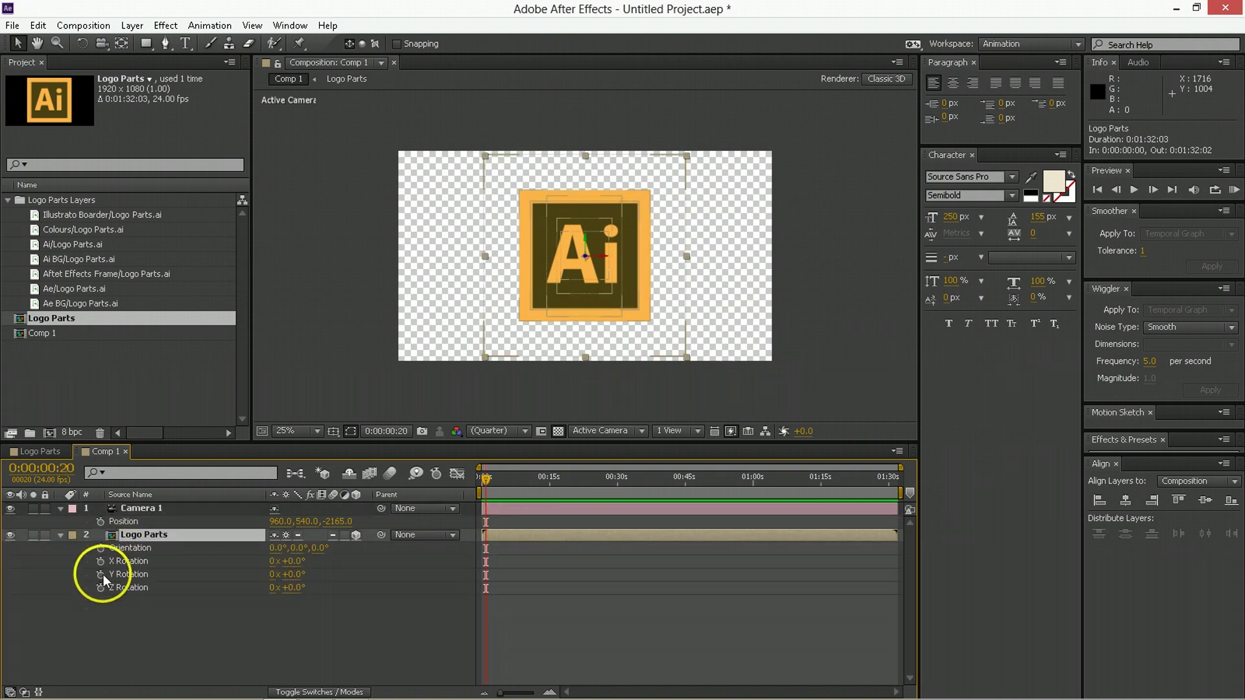
left_click(99, 587)
left_click(102, 561)
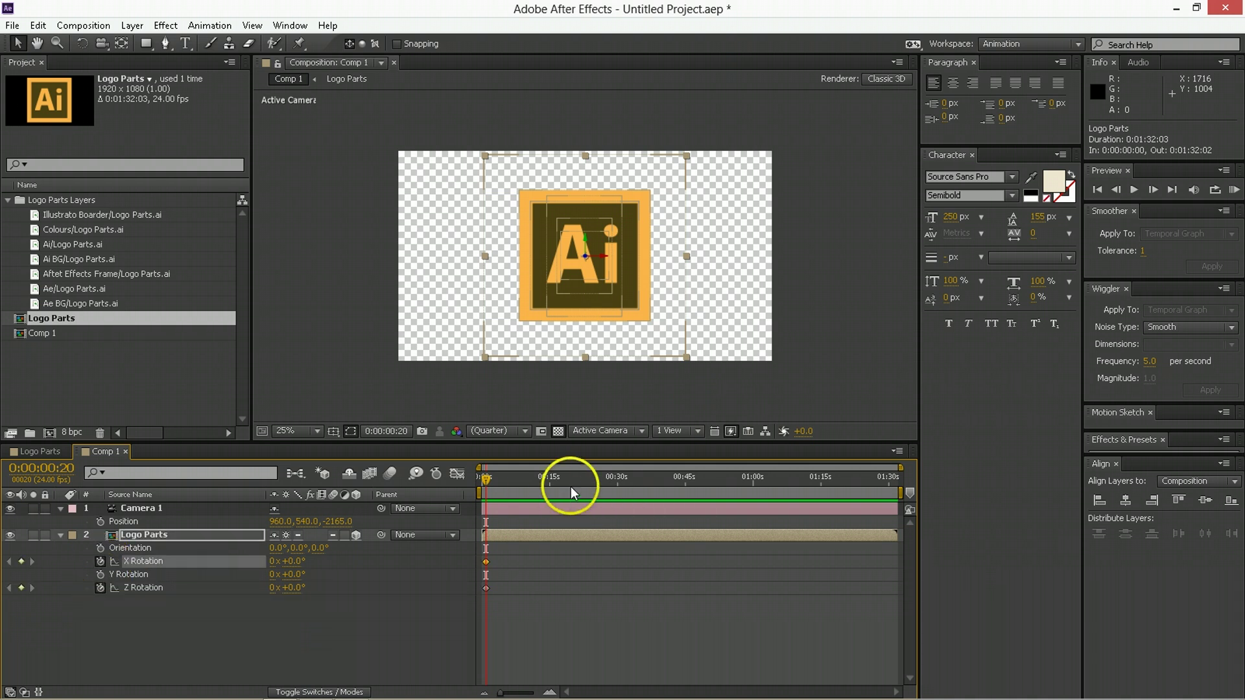
key("shift+Page_Down")
key("shift+Page_Down")
key("shift+Page_Down")
key("equal")
key("equal")
key("equal")
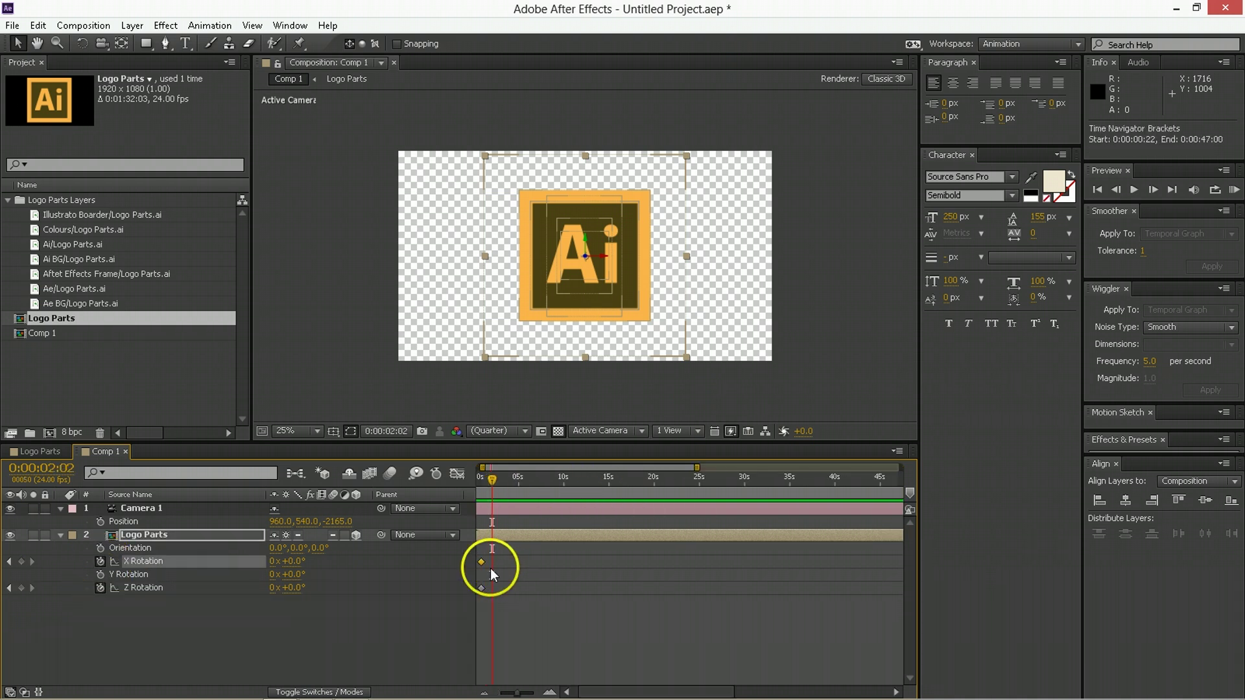
left_click_drag(597, 683, 469, 661)
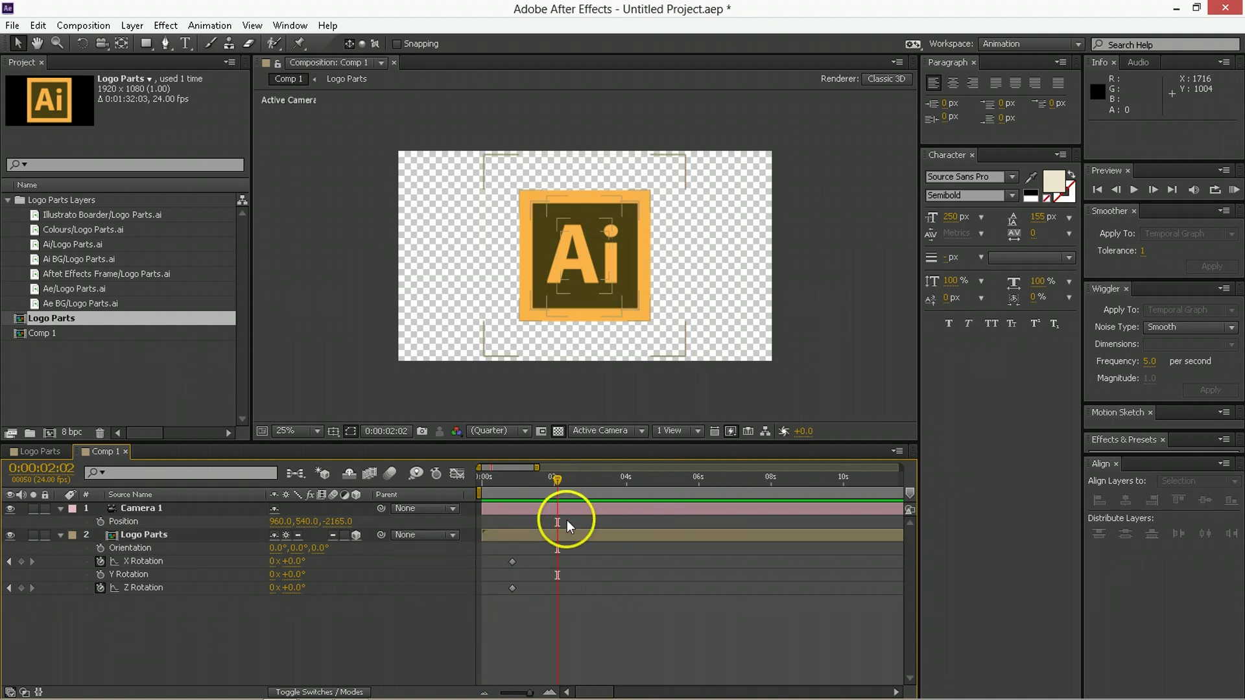
Set Logo Parts Z and X Rotation to 180° at 2:02 and scrub to check the flip.
left_click(286, 570)
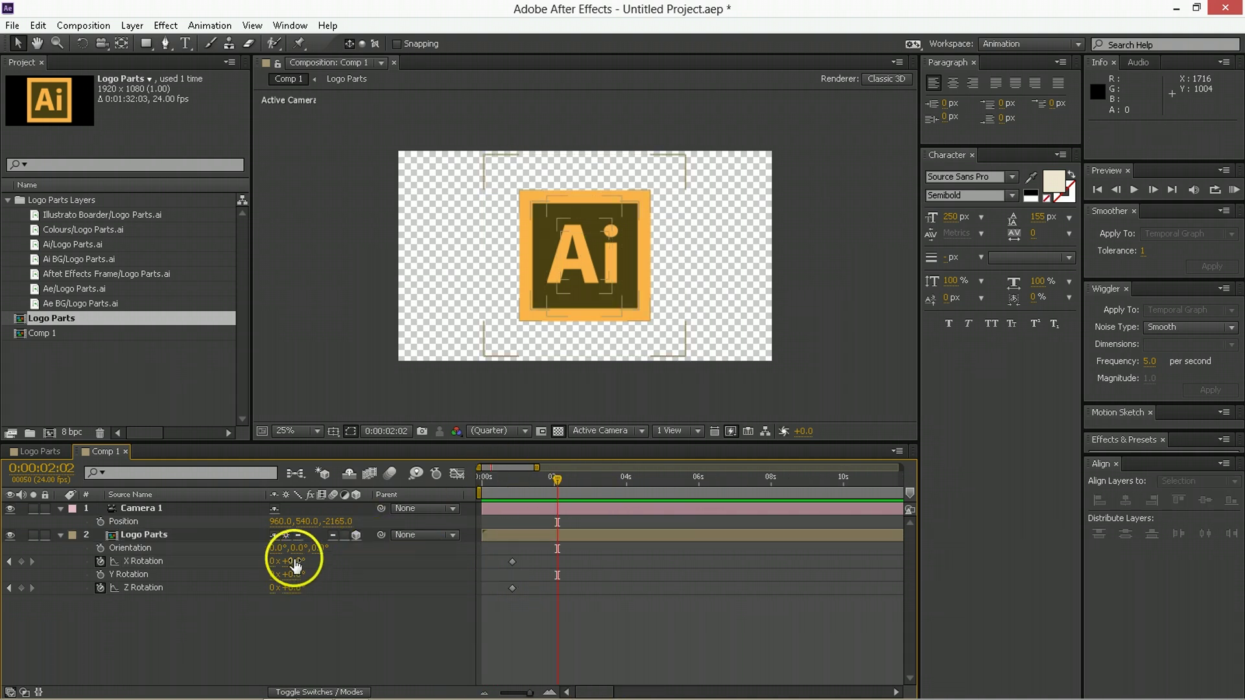
left_click(295, 587)
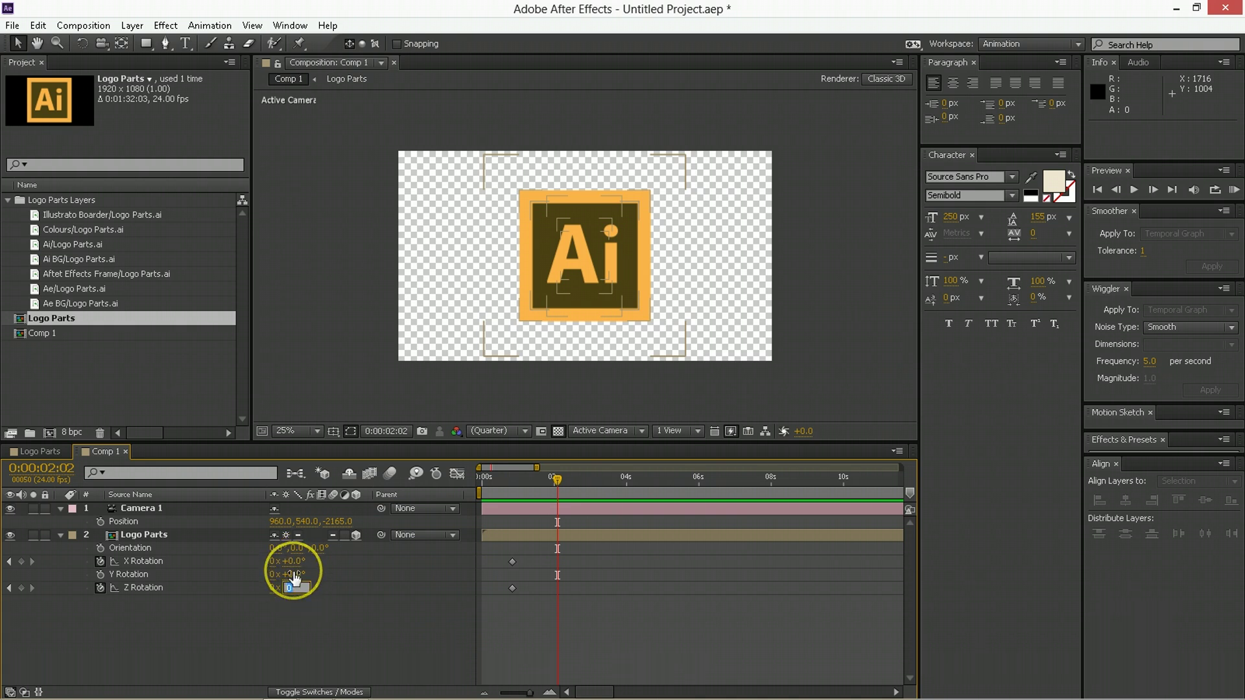
type("180")
key("Return")
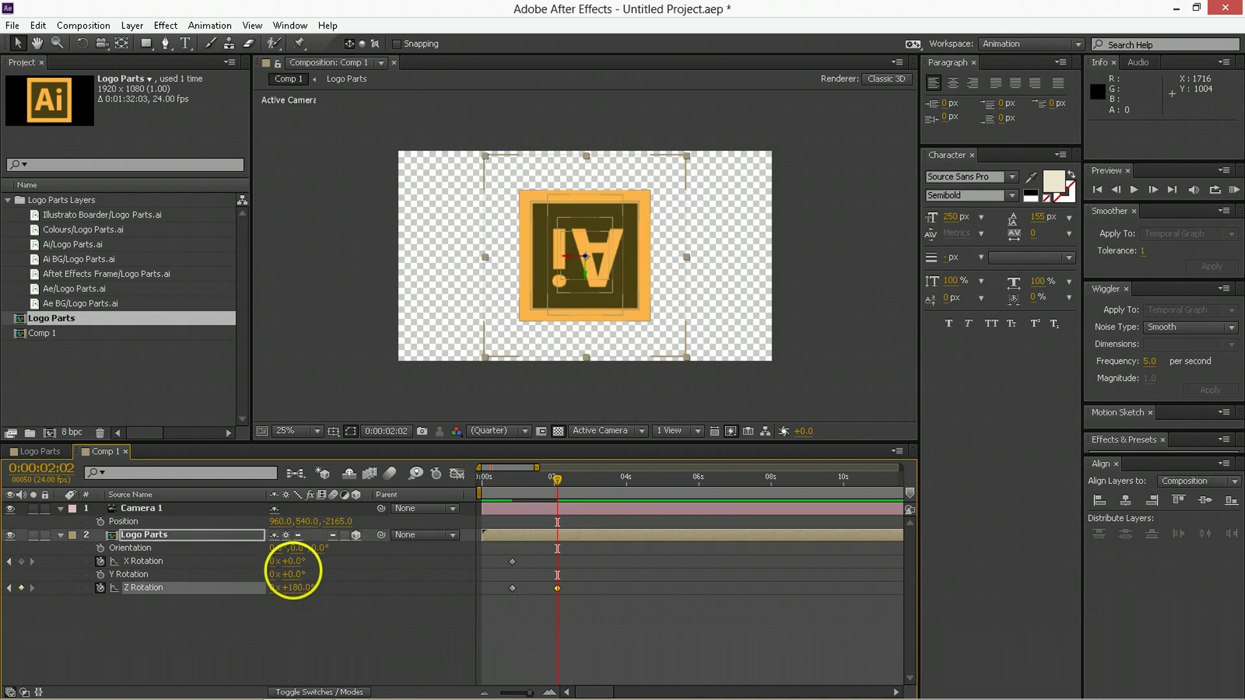
left_click_drag(298, 562, 293, 561)
left_click(308, 559)
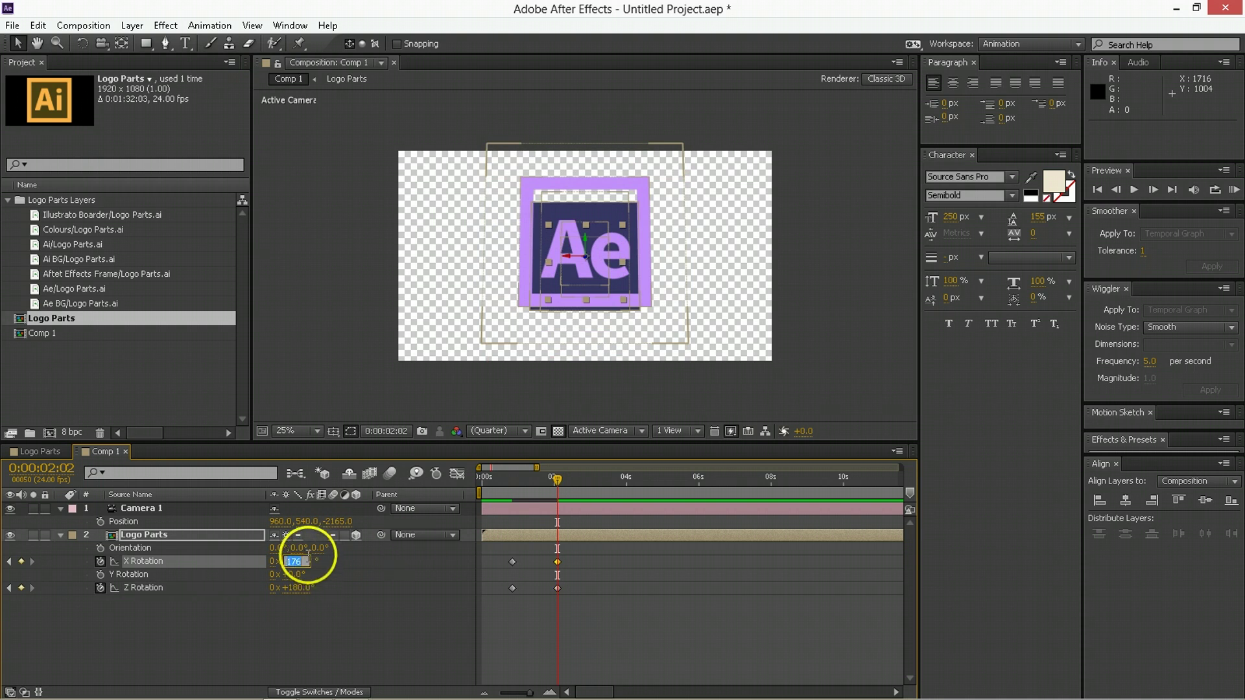
type("180")
key("Return")
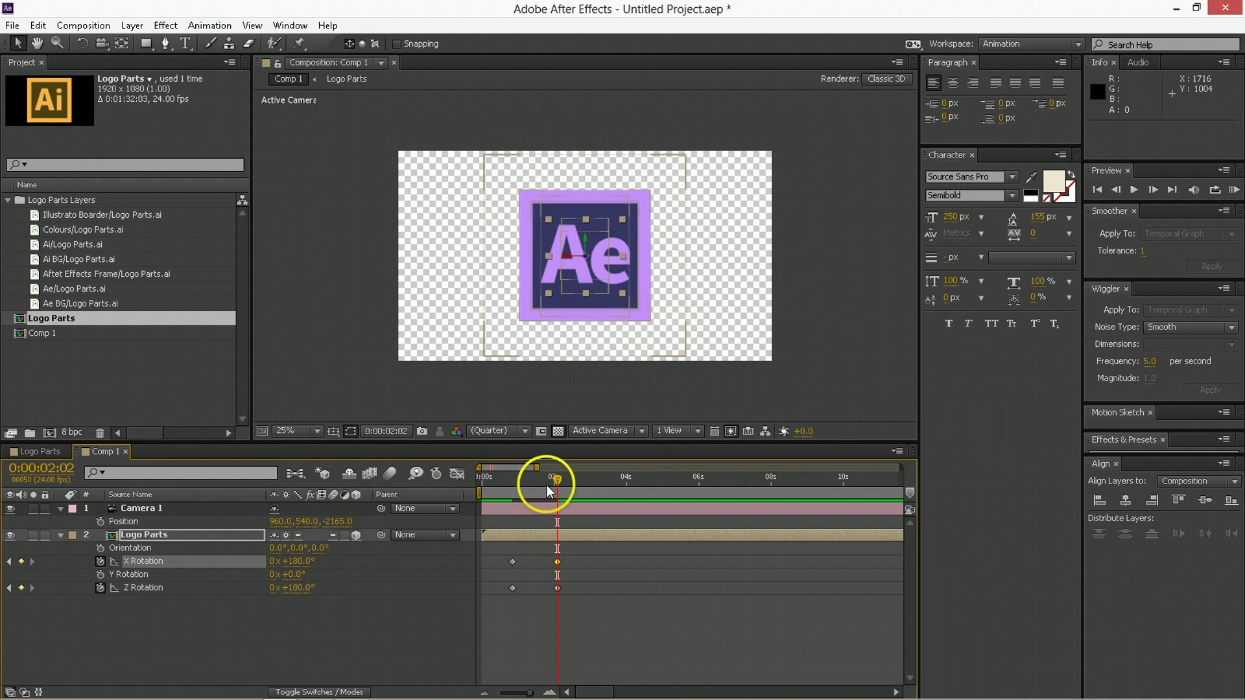
left_click_drag(547, 484, 513, 488)
Keyframe Camera 1's Position, starting farther back at Z -2575.
left_click(493, 509)
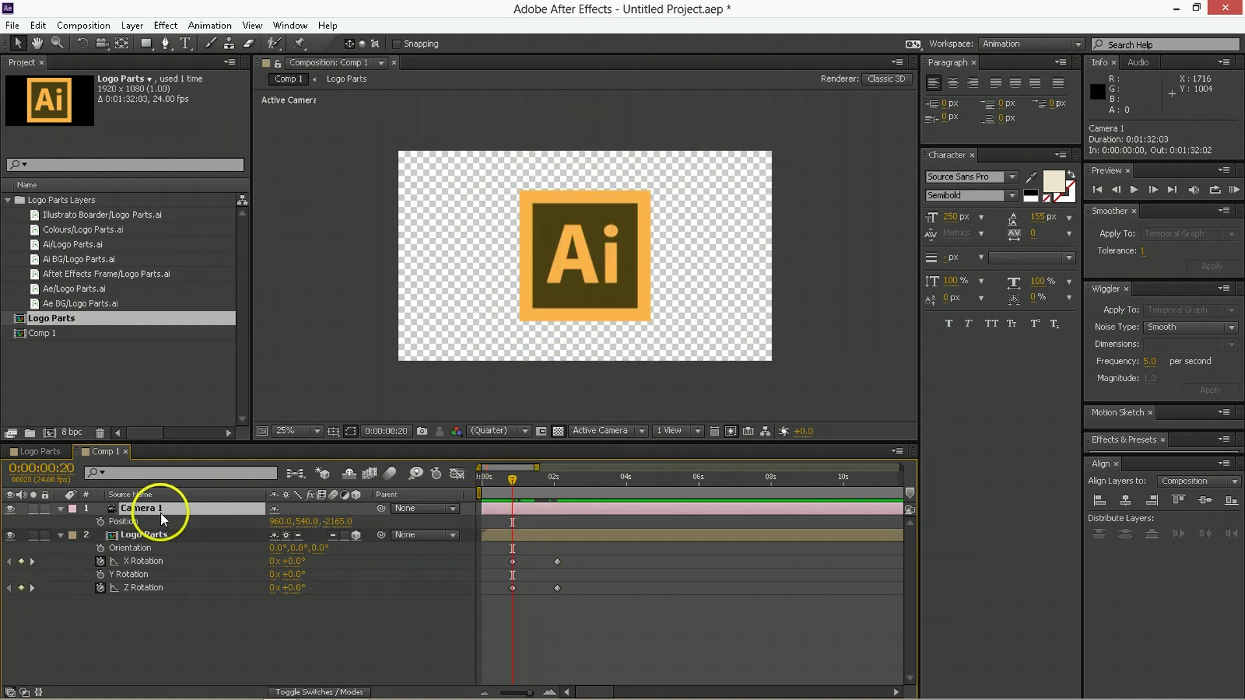
left_click(100, 521)
key("Home")
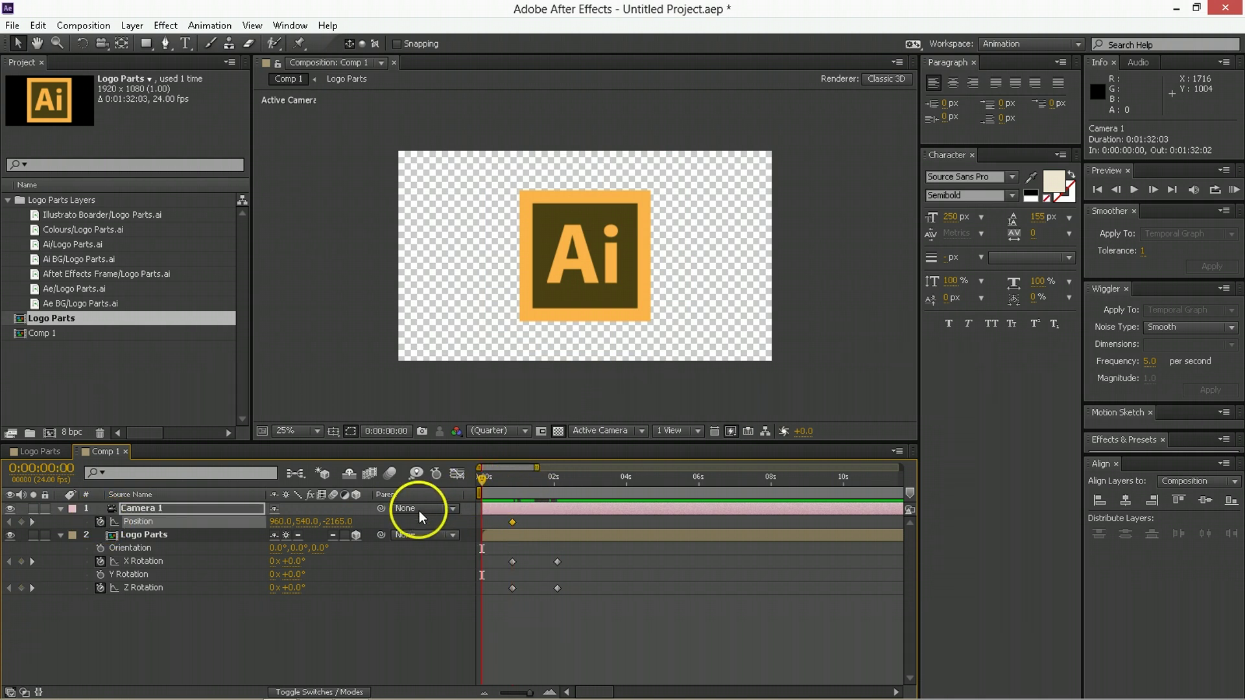
mouse_move(356, 523)
left_mouse_down()
mouse_move(339, 516)
mouse_move(349, 527)
left_mouse_up()
left_click(512, 488)
left_click_drag(501, 481, 560, 477)
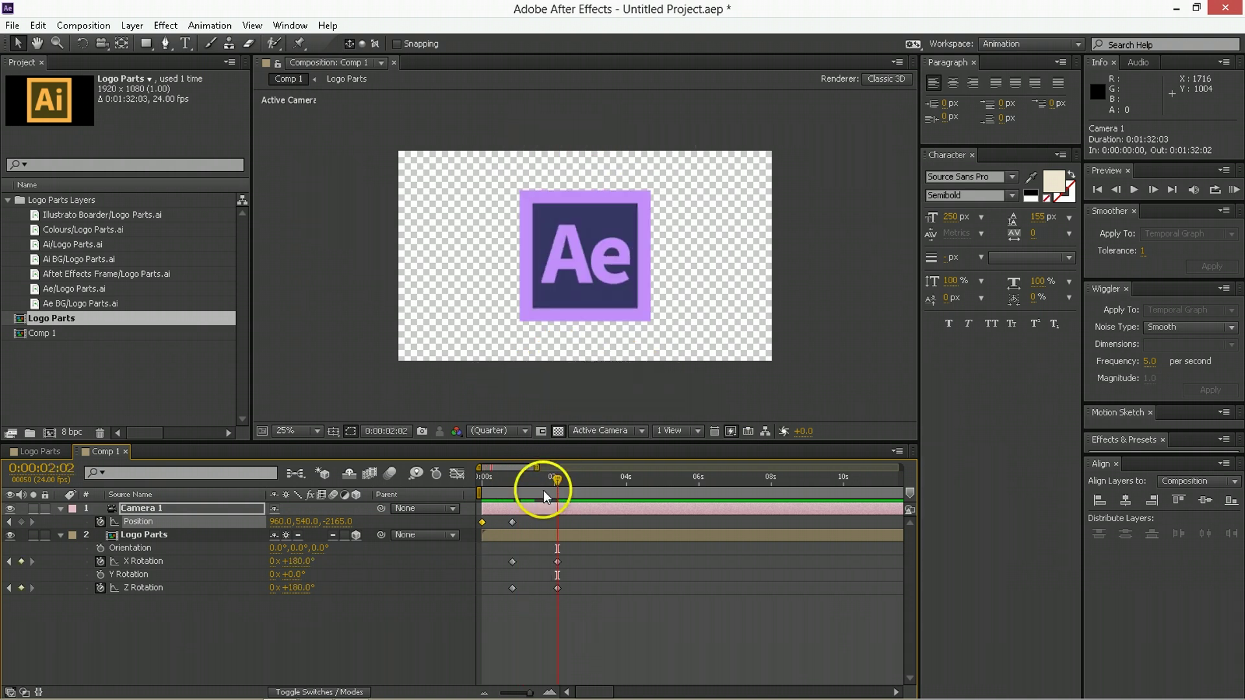
Paste camera Position keyframes at 2:02 and 2:22, and pull Z back to -2995 at 1:11.
left_click(514, 521)
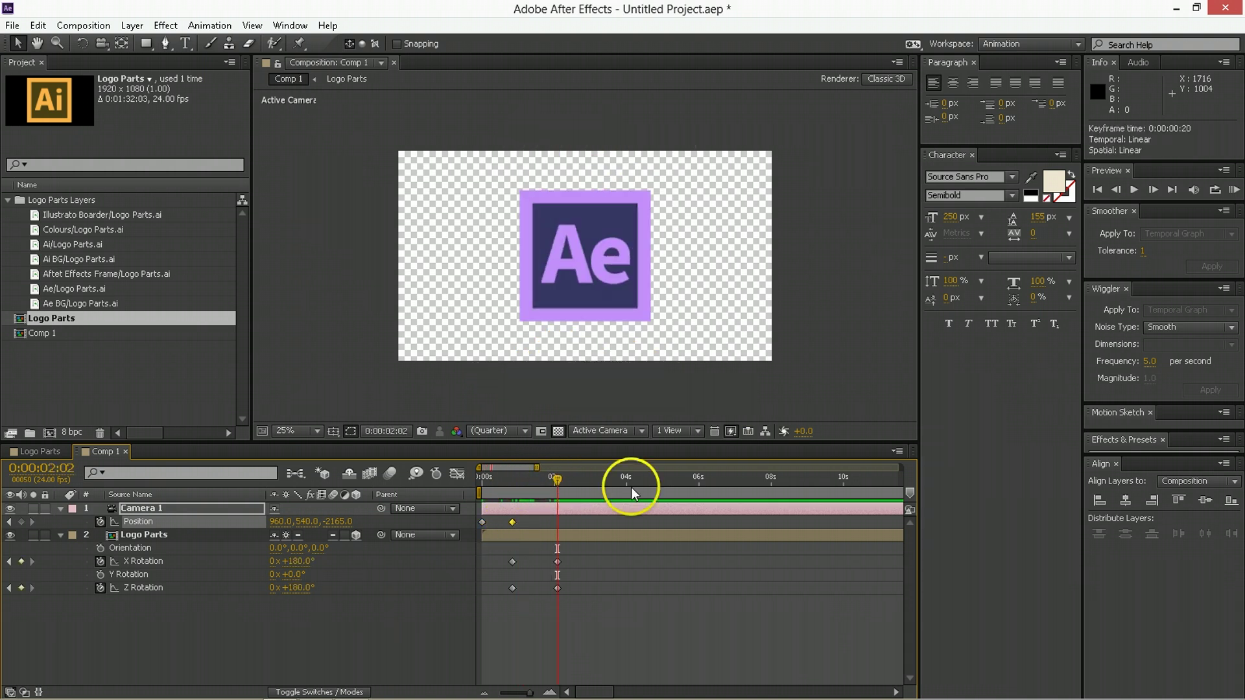
key("ctrl+v")
key("shift+Page_Down")
key("shift+Page_Down")
key("ctrl+v")
mouse_move(530, 494)
left_mouse_down()
mouse_move(513, 486)
mouse_move(542, 488)
mouse_move(534, 477)
left_mouse_up()
left_click(568, 528)
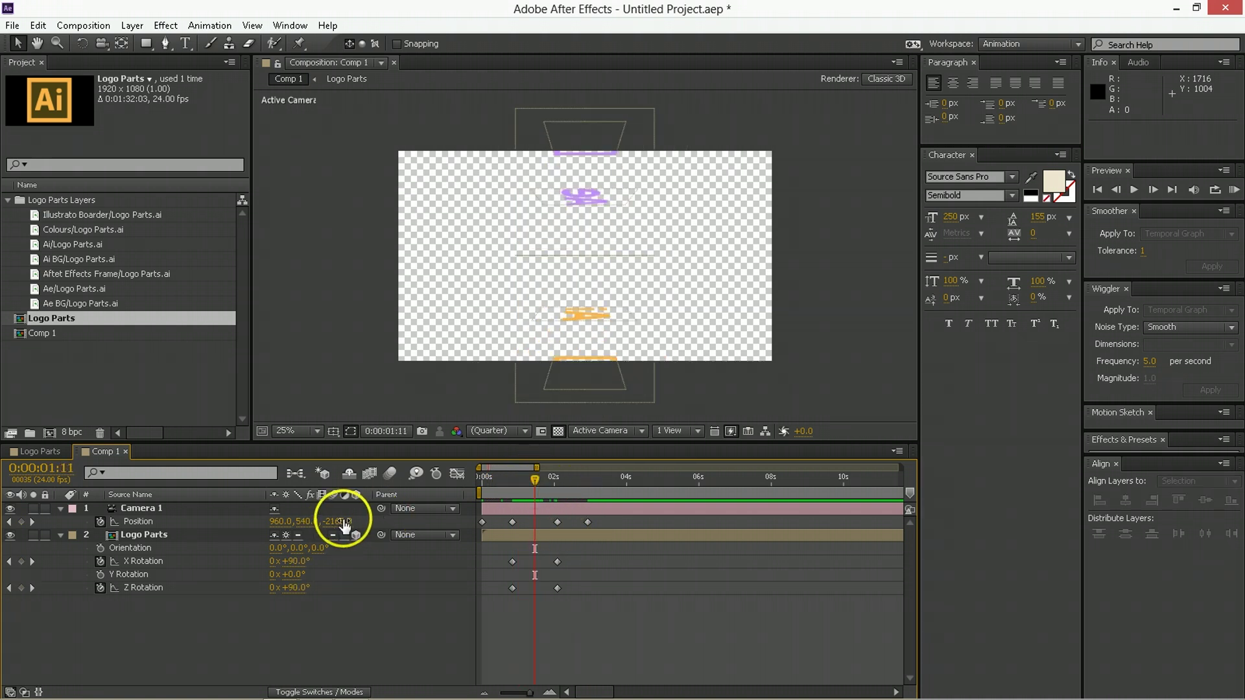
left_click_drag(338, 521, 384, 519)
left_click_drag(509, 517, 573, 526)
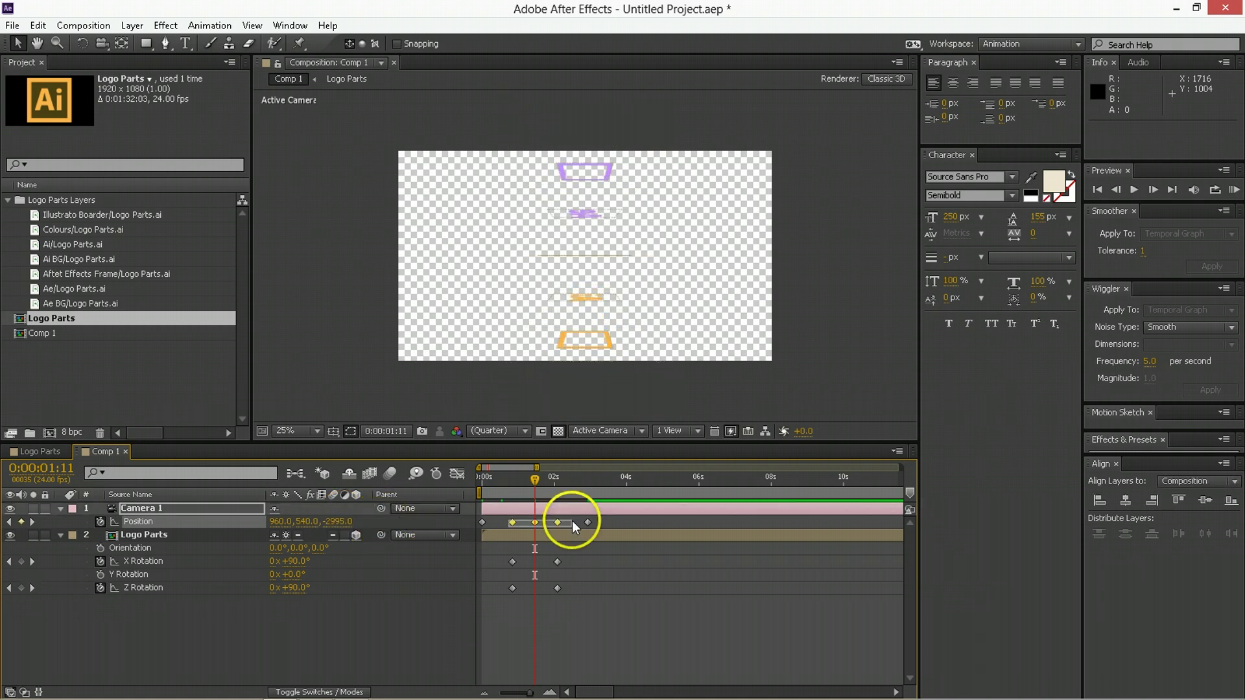
Make the middle camera keyframes rove across time and Easy Ease the first and last.
right_click(513, 522)
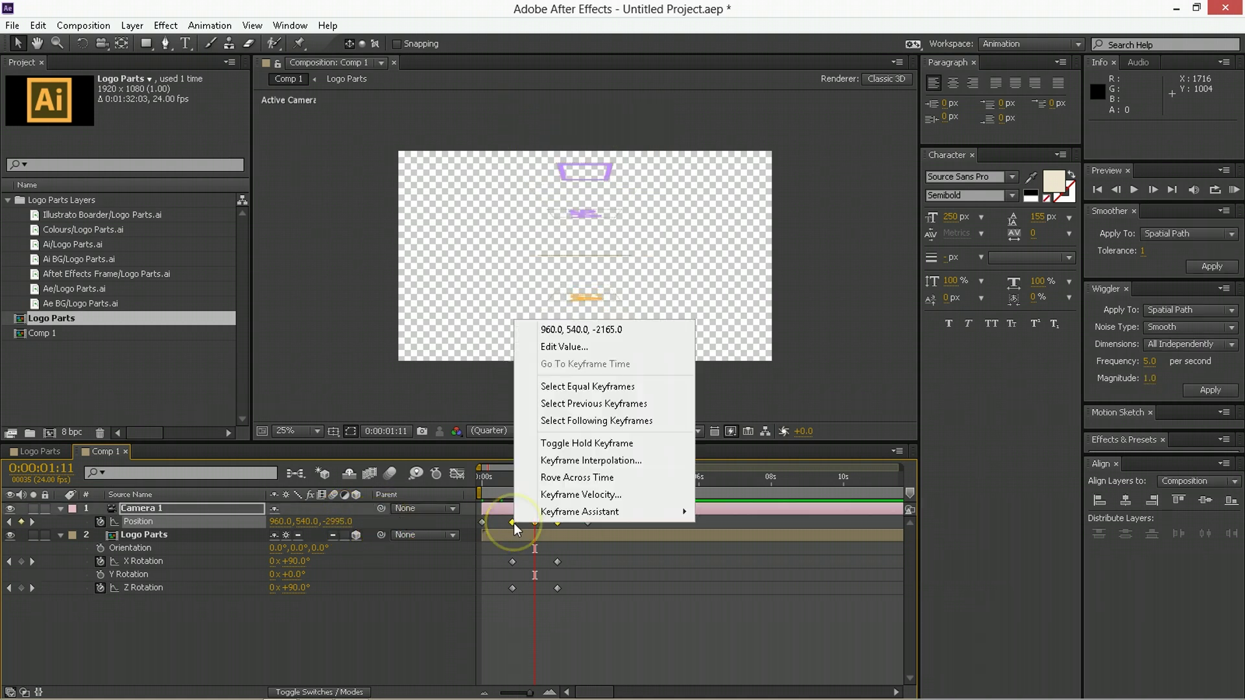
left_click(549, 476)
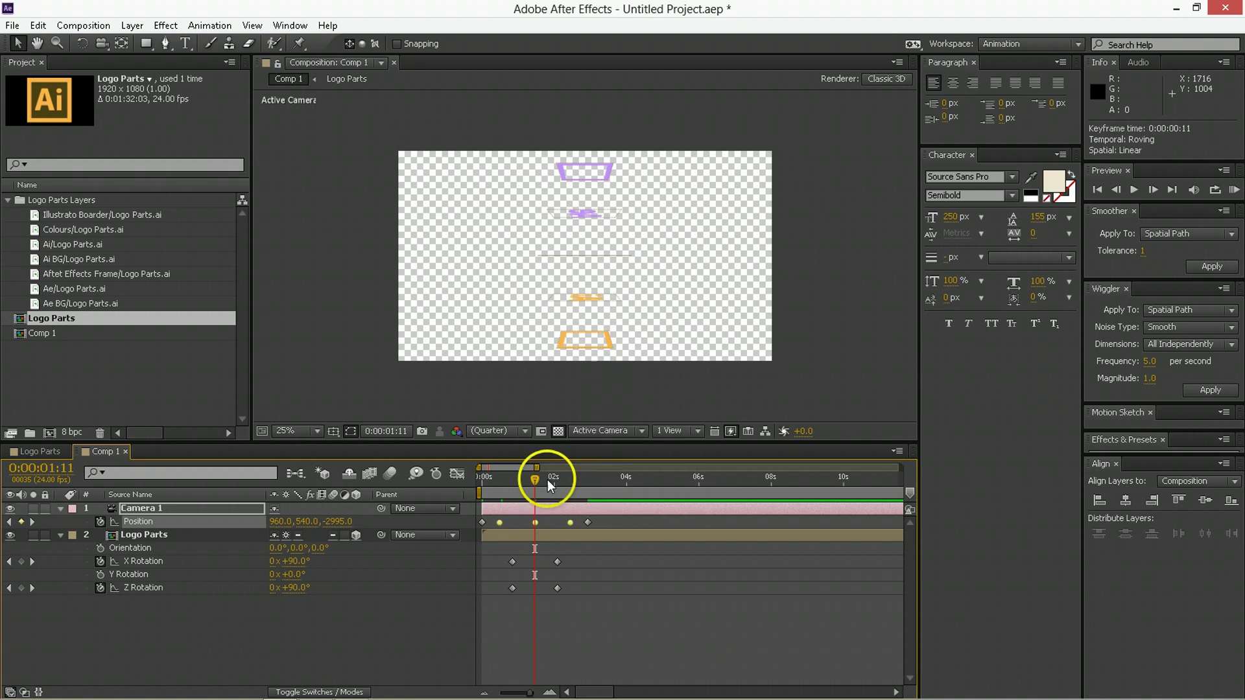
left_click(481, 522)
left_click(586, 522)
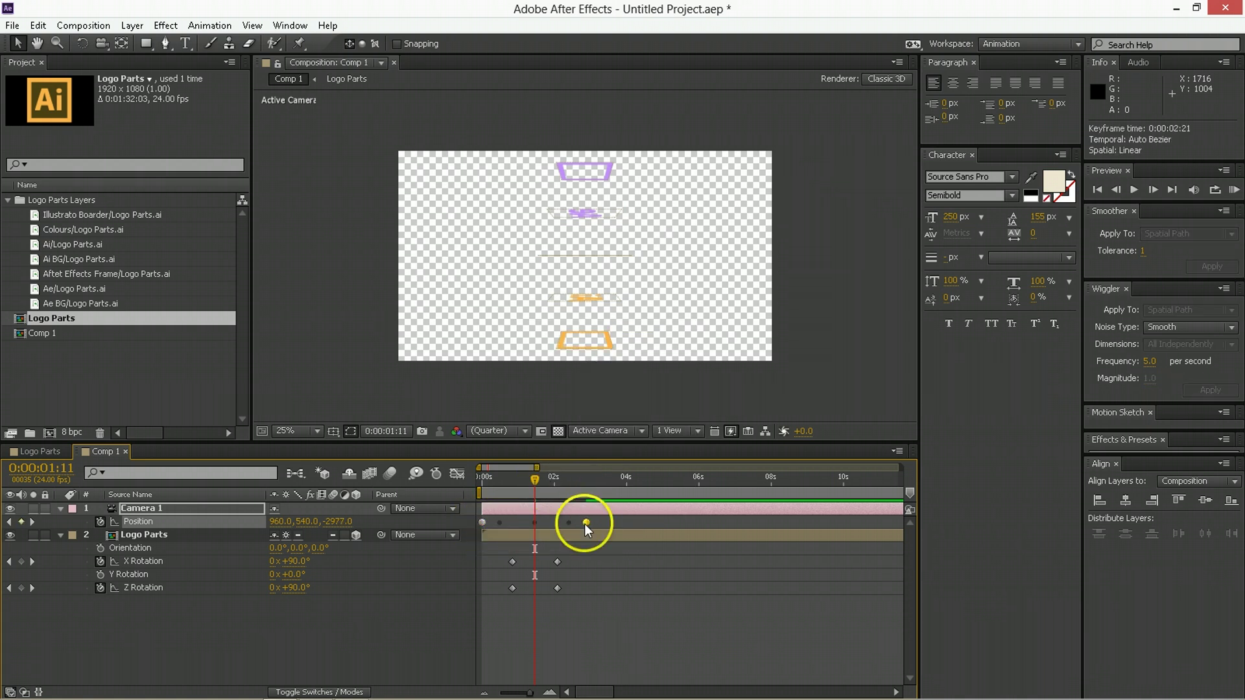
key("F9")
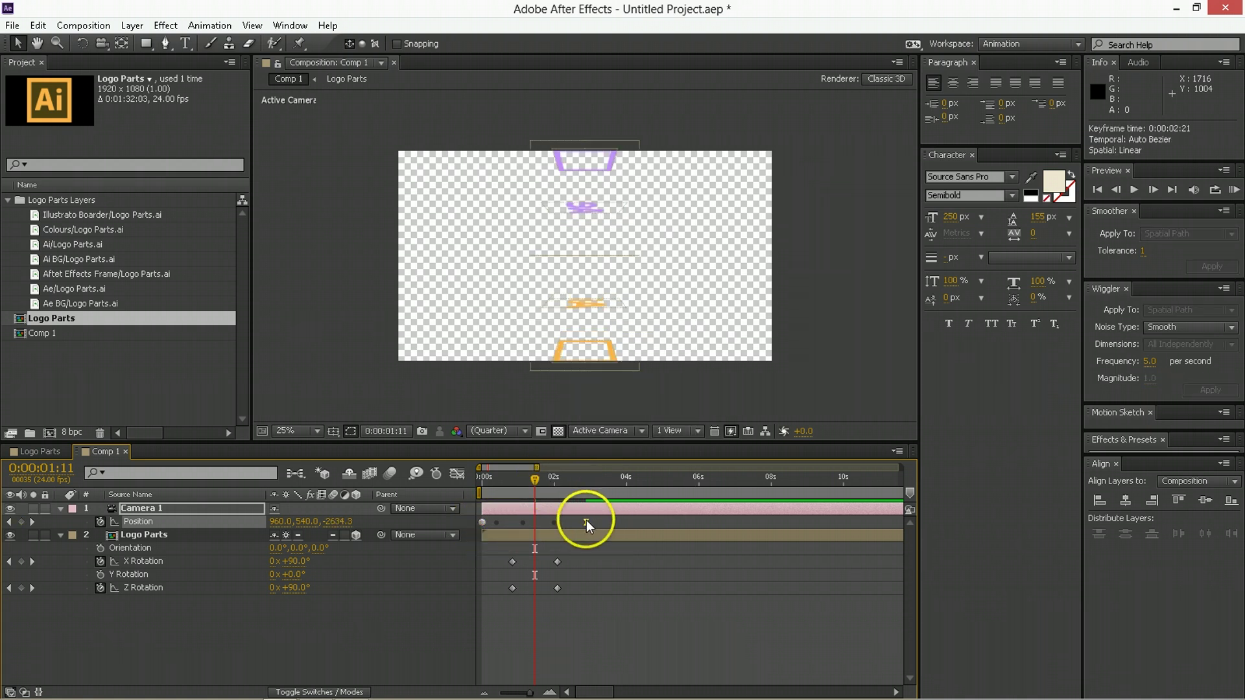
left_click(481, 523)
key("F9")
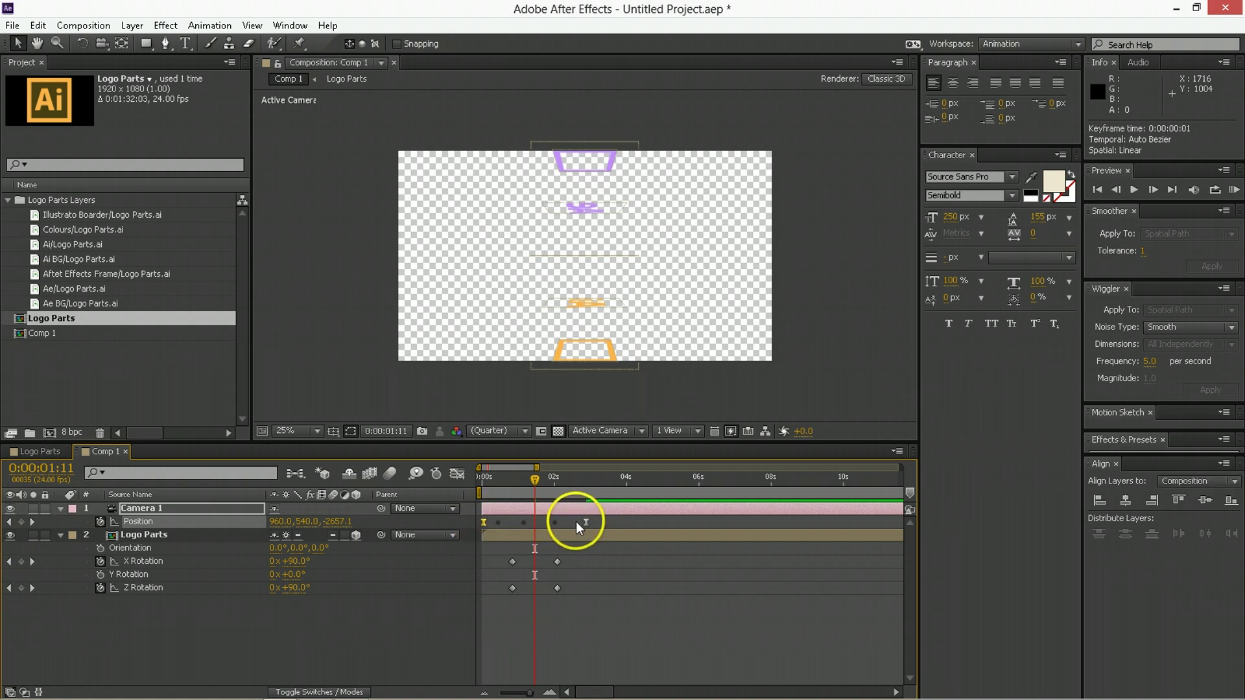
Shape the camera speed graph to spike early near 3800 px/sec, then ease out.
left_click(458, 474)
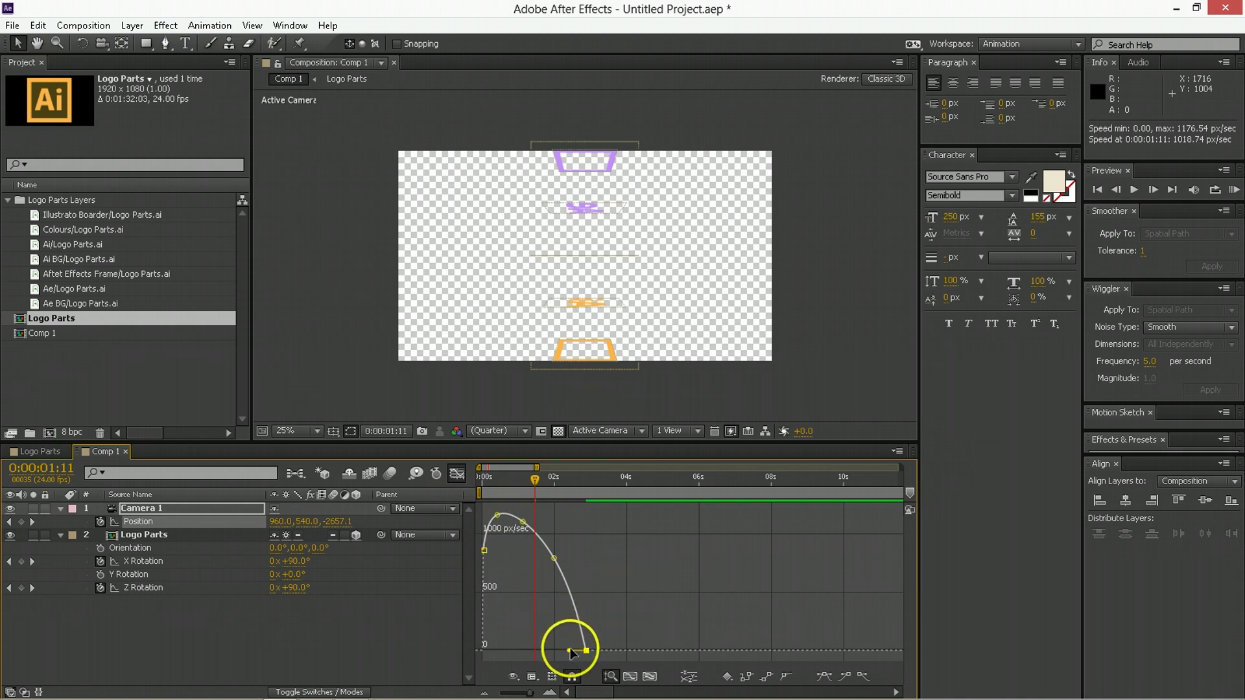
left_click_drag(570, 647, 468, 651)
left_click_drag(486, 545, 492, 619)
left_click(824, 676)
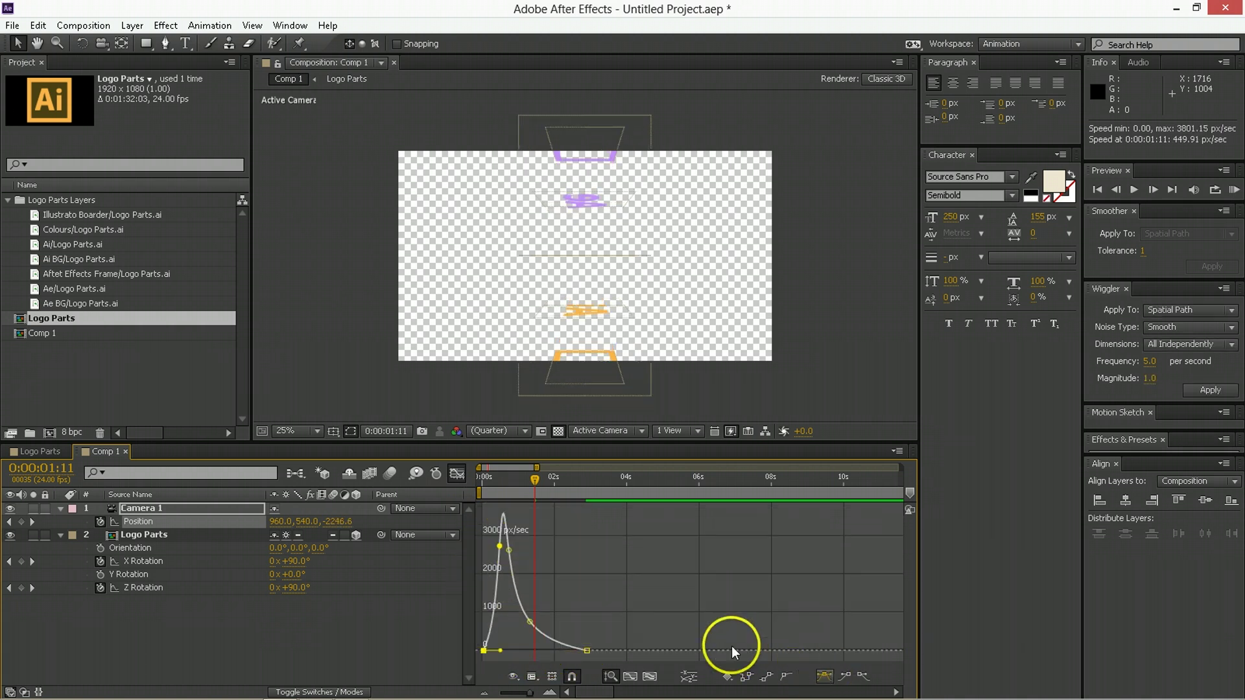
key("Home")
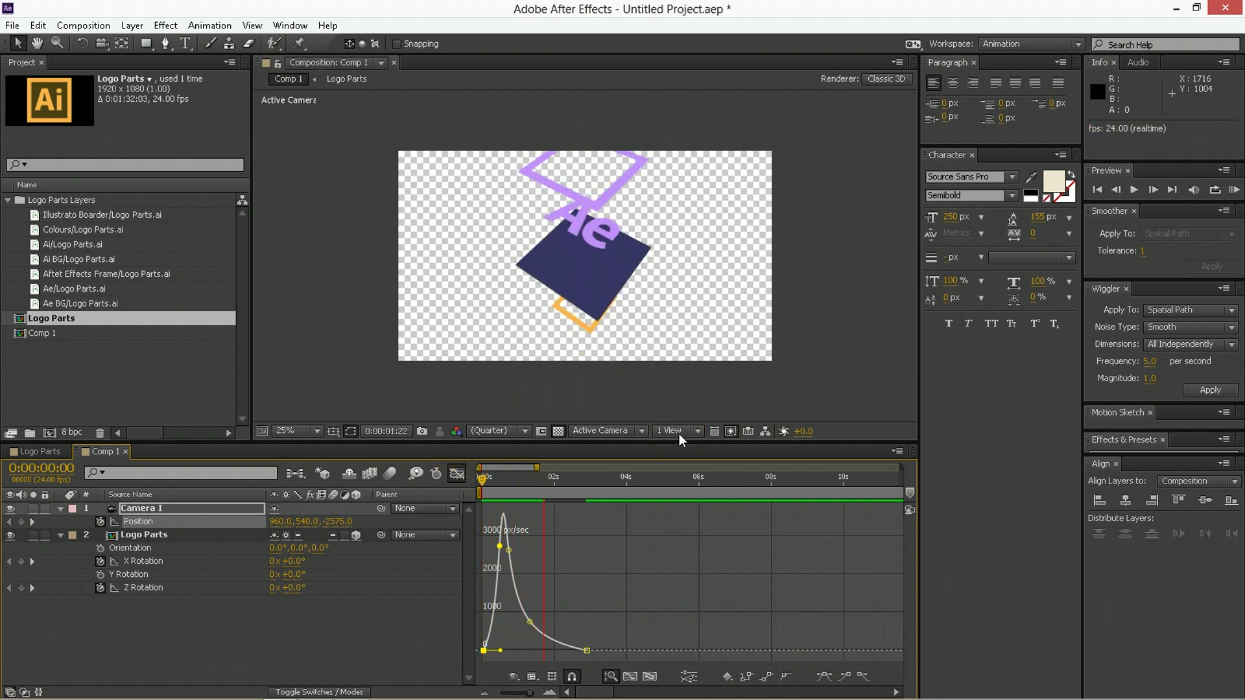
Easy Ease the logo rotation keyframes and shift them about 10 frames earlier.
left_click(455, 473)
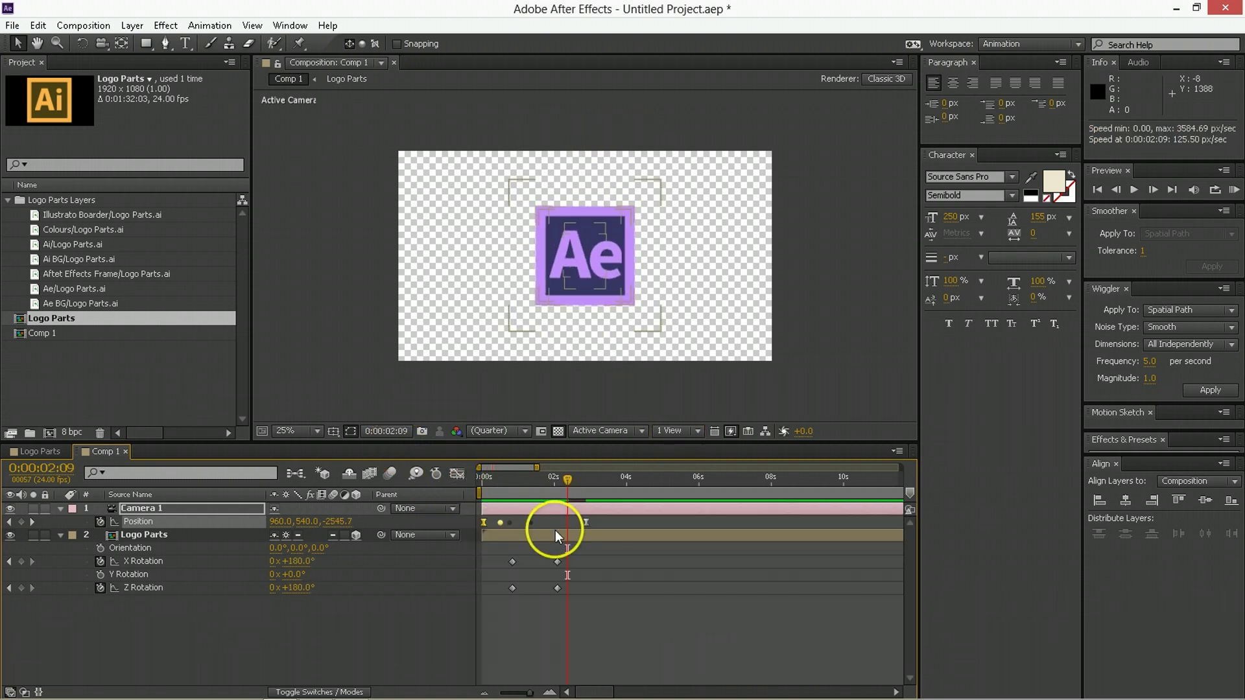
left_click_drag(521, 563, 454, 596)
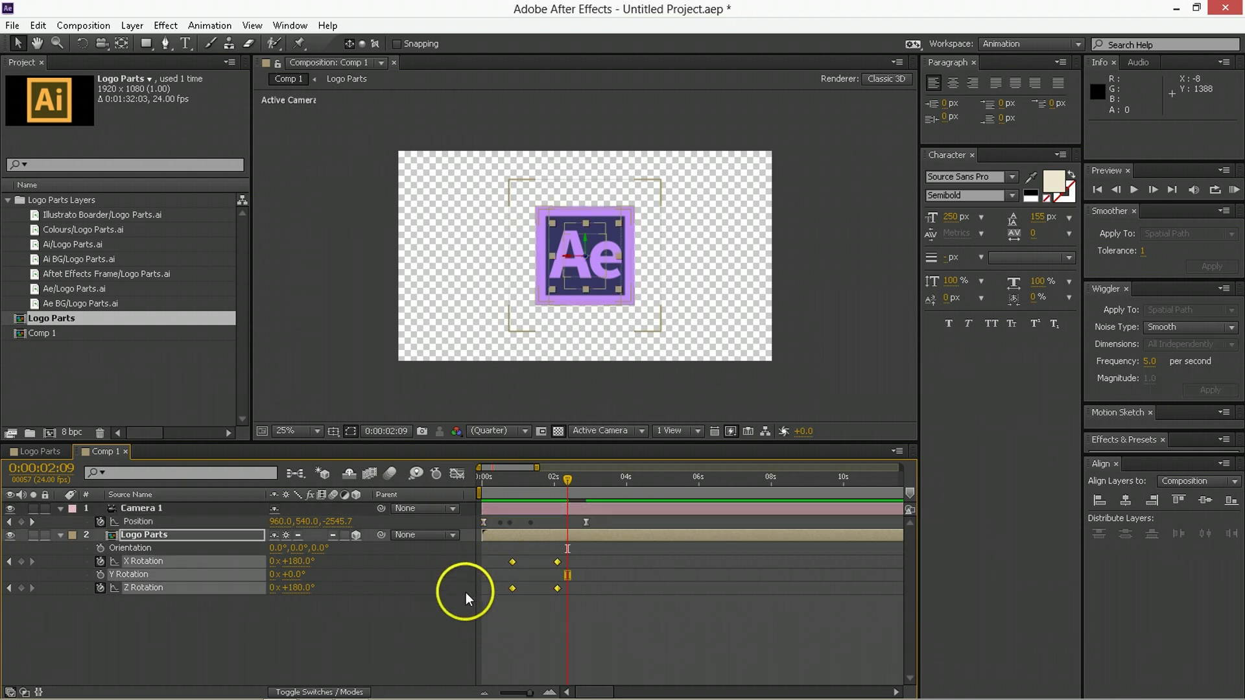
key("F9")
left_click_drag(510, 563, 547, 591)
key("alt+shift+Left")
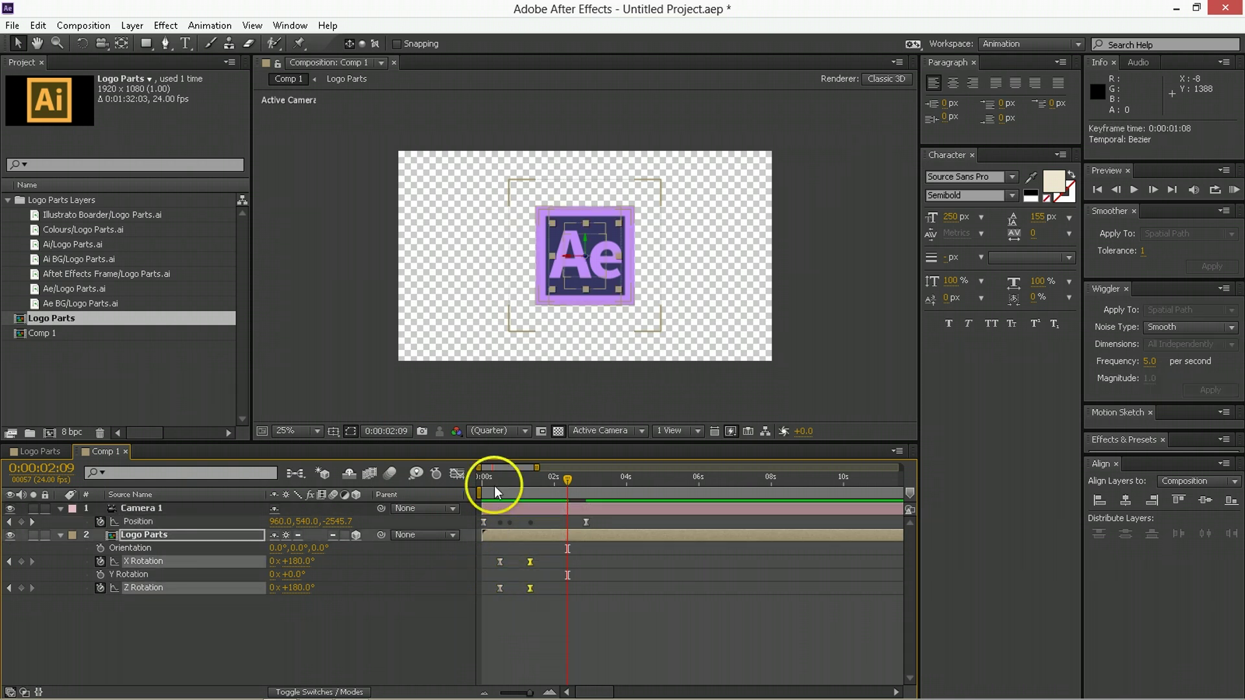
left_click_drag(486, 486, 508, 494)
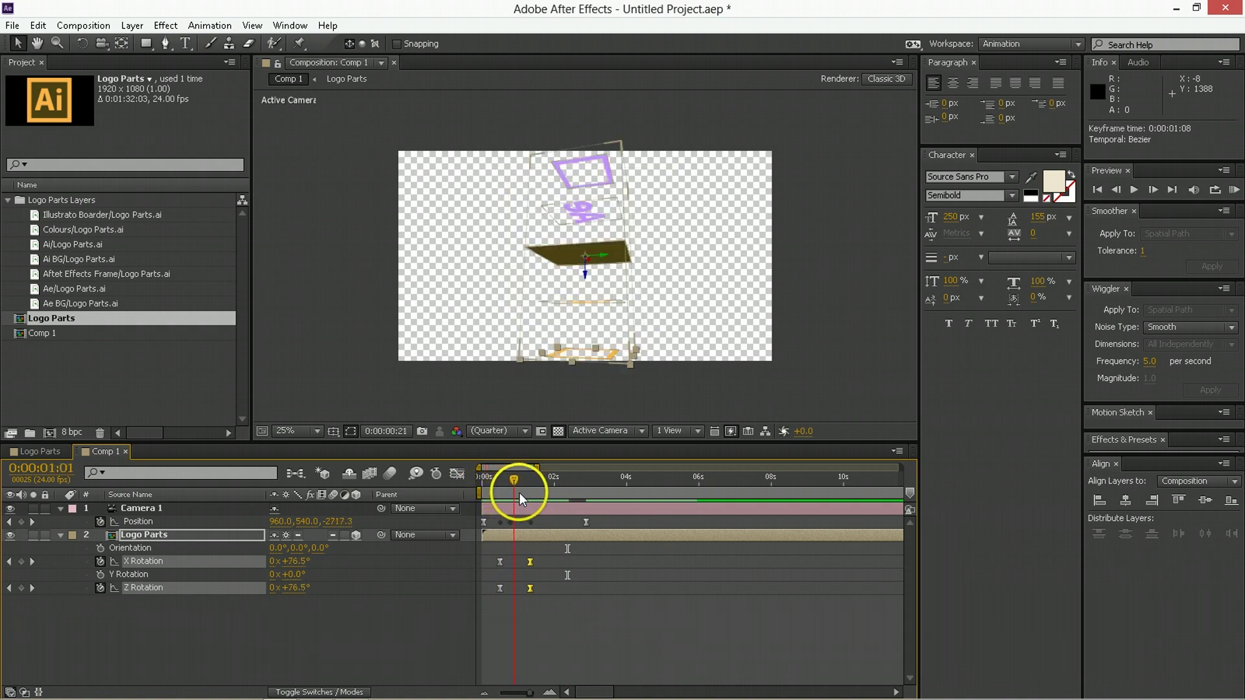
left_click_drag(520, 492, 537, 494)
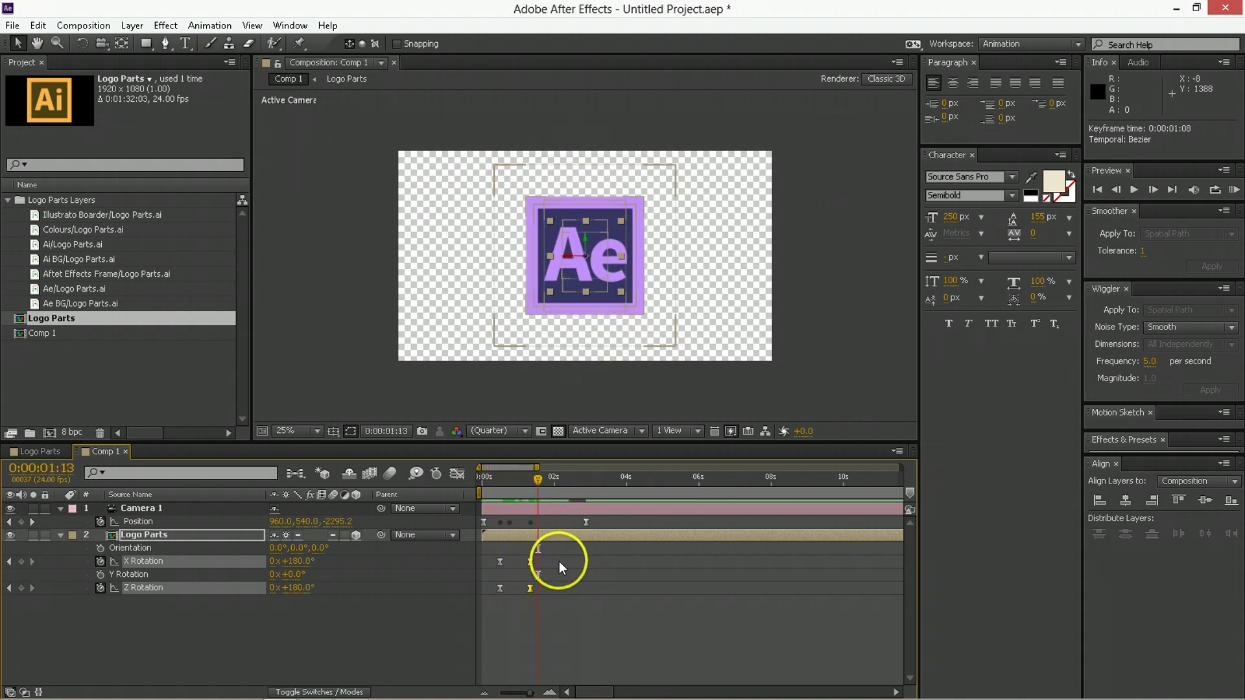
Sharpen the rotation speed curve and preview the flip from the start.
left_click(460, 474)
left_click_drag(534, 647, 513, 651)
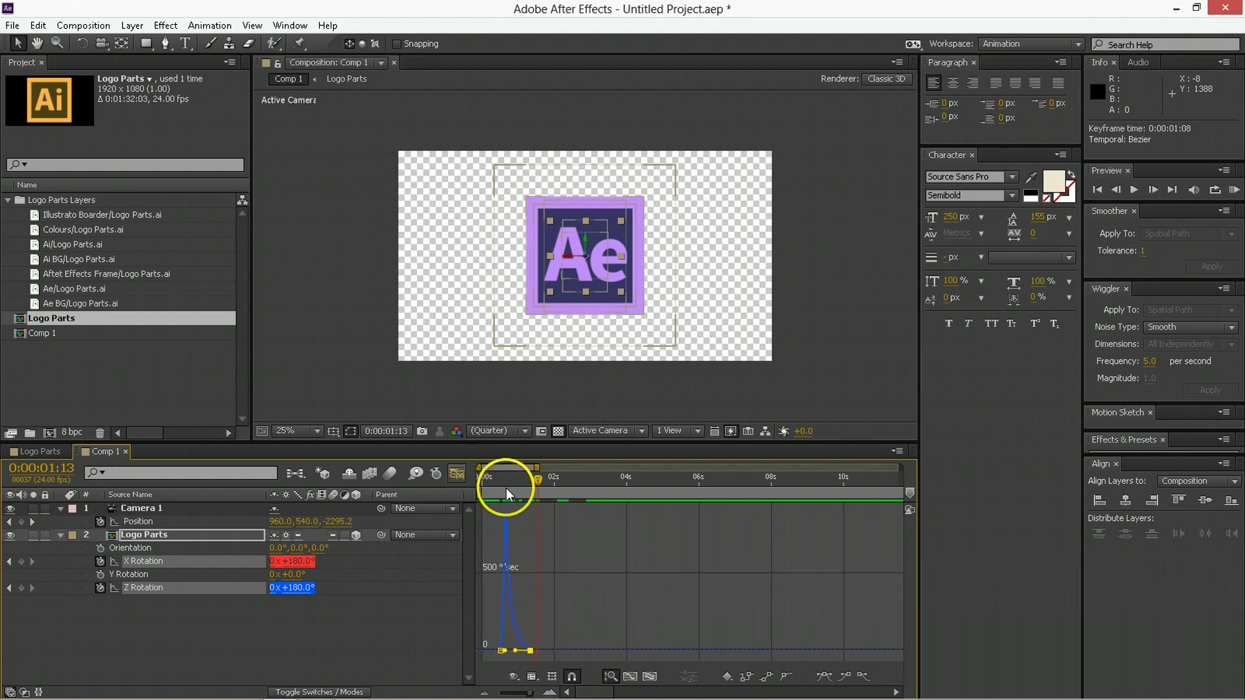
left_click(455, 476)
key("KP_0")
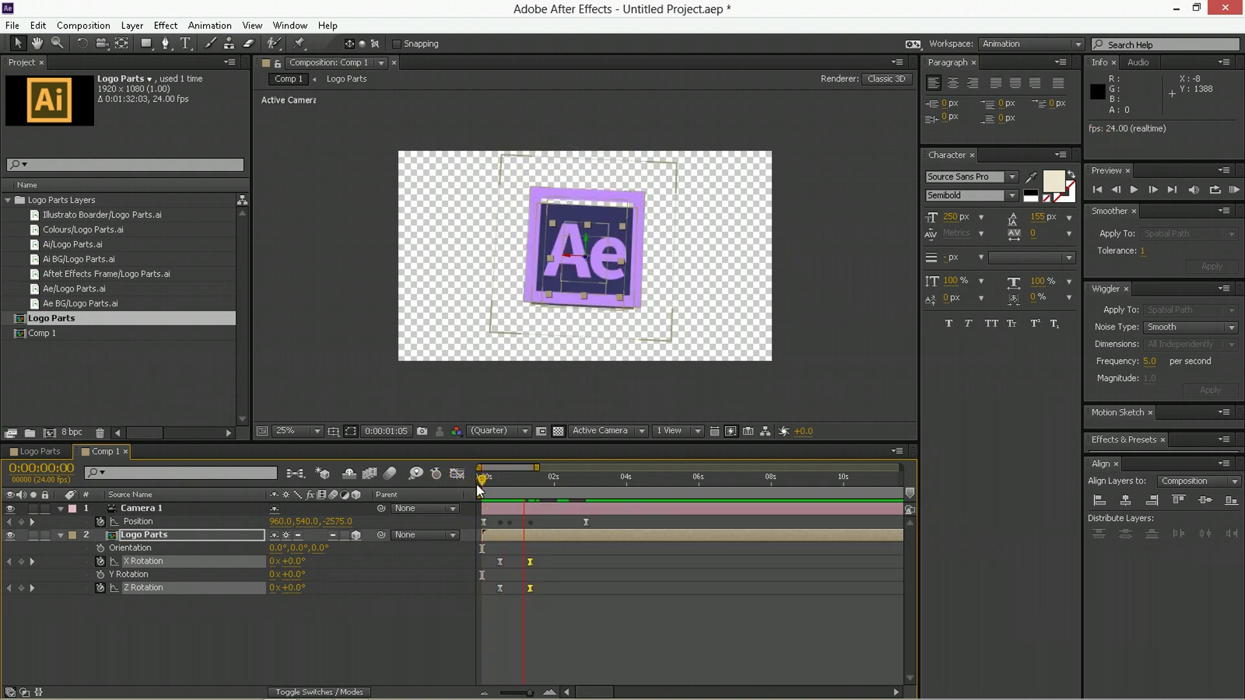
left_click(515, 480)
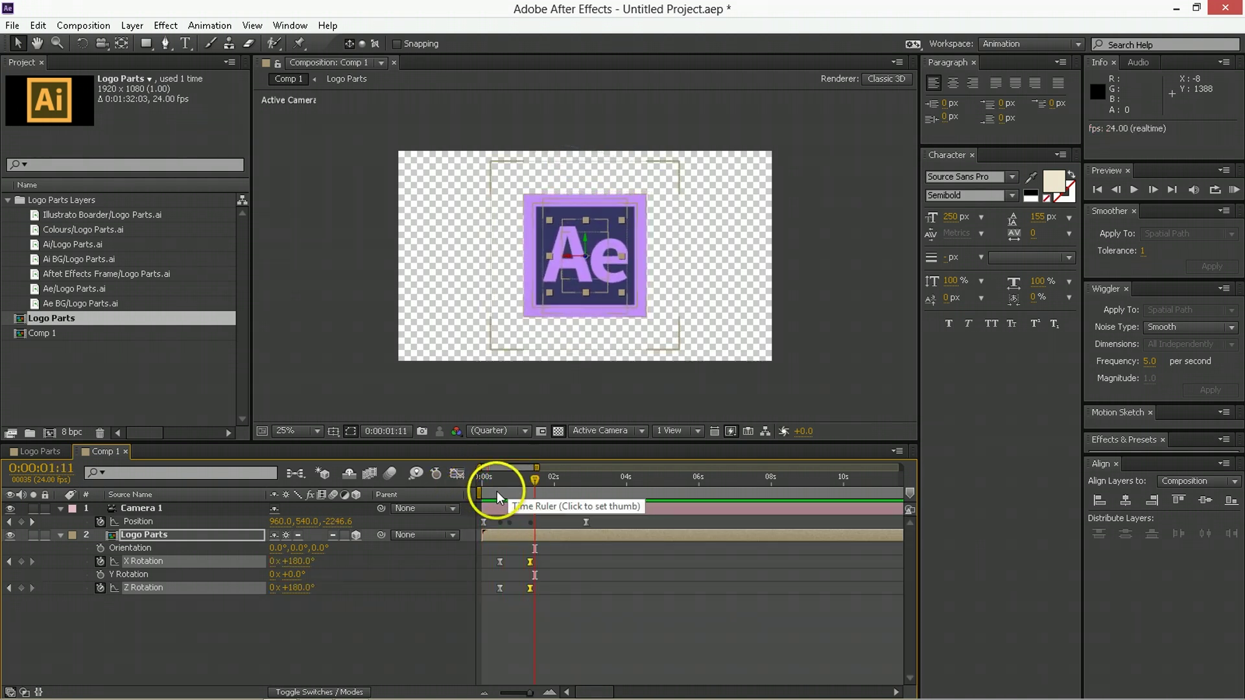
left_click_drag(495, 492, 544, 492)
left_click(548, 598)
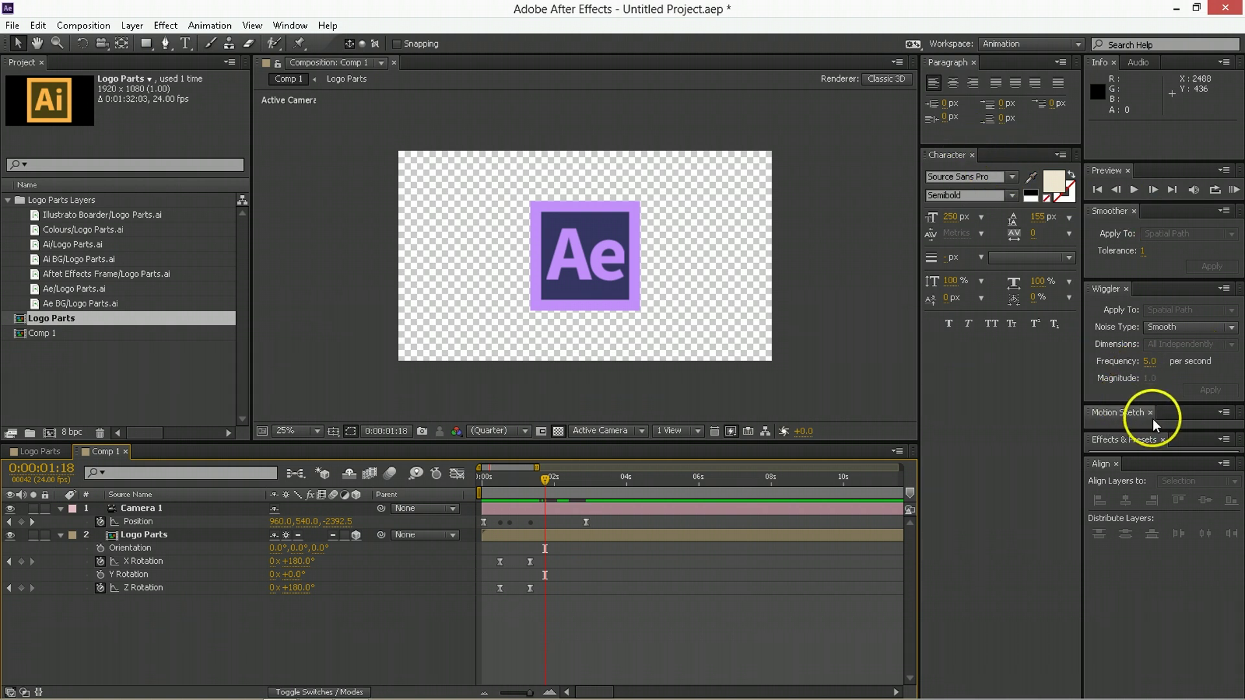
Add Adjustment Layer 1 to Comp 1.
right_click(242, 650)
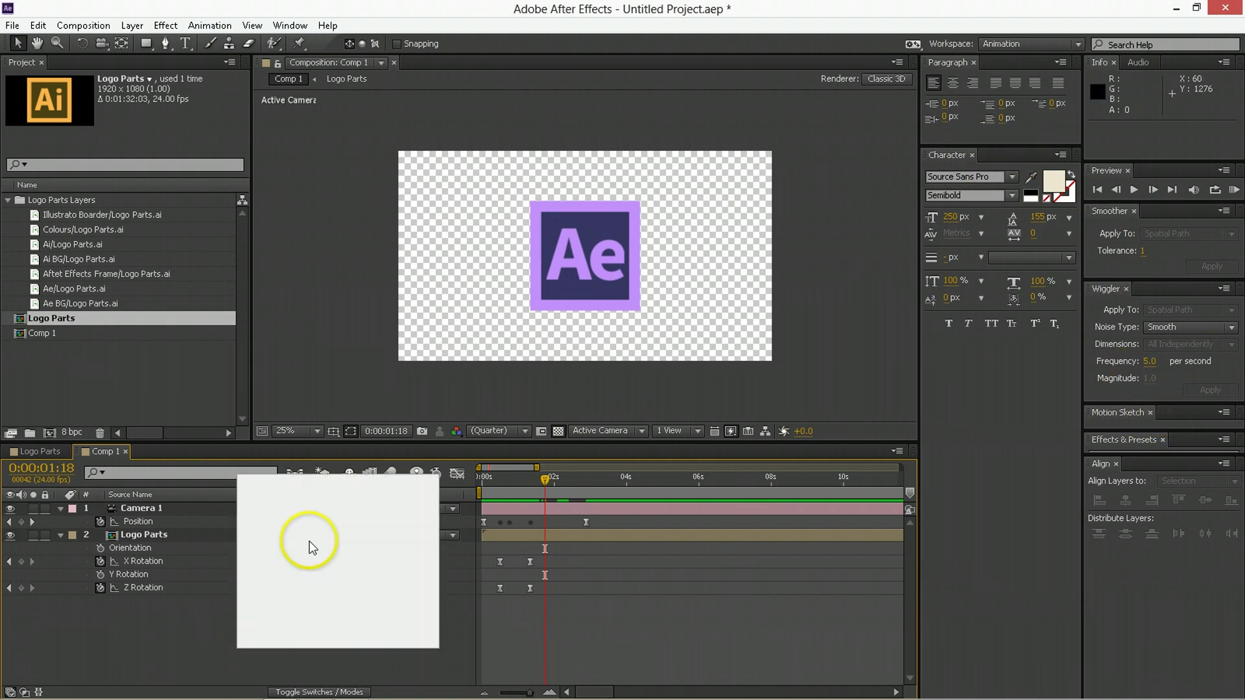
mouse_move(313, 485)
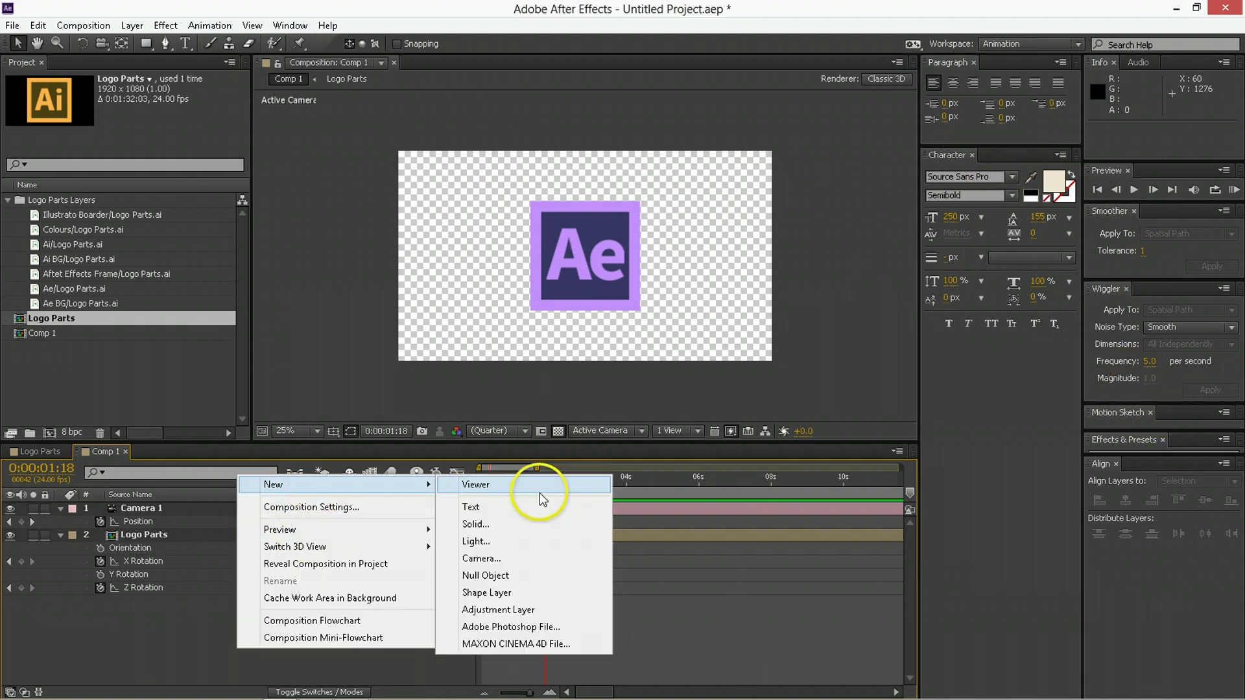
left_click(526, 609)
left_click(680, 508)
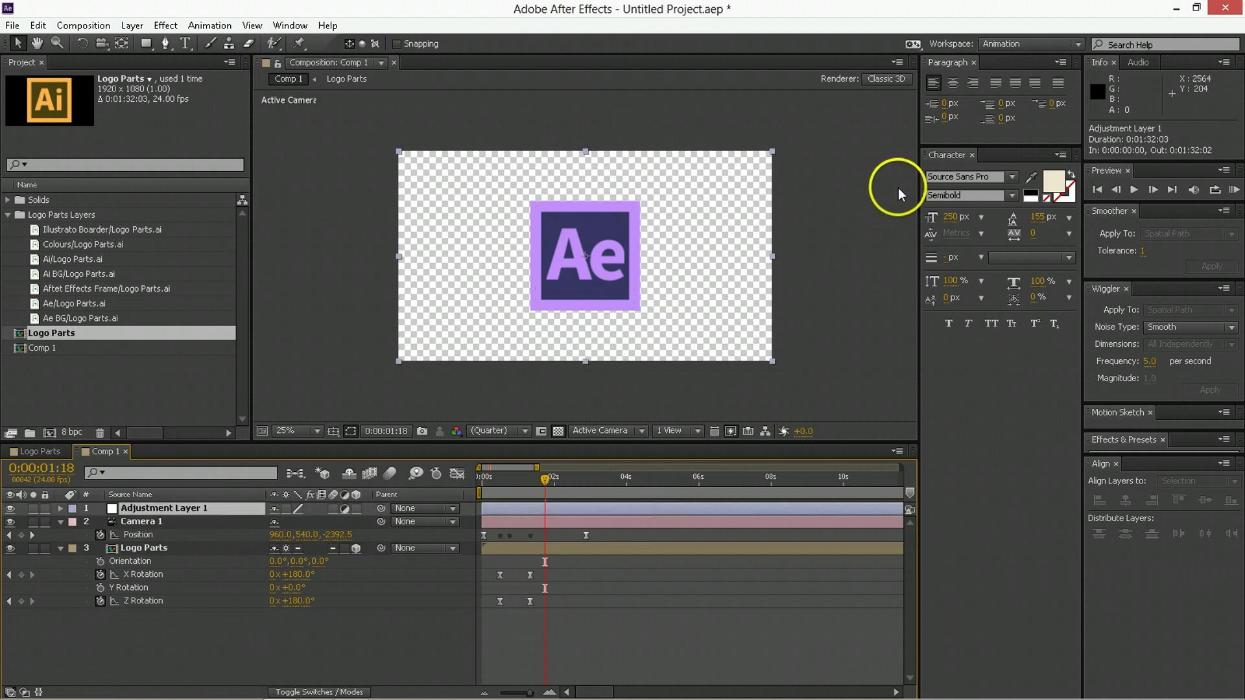
Create a full-frame white solid and send it to the bottom of the layer stack.
right_click(188, 644)
mouse_move(376, 479)
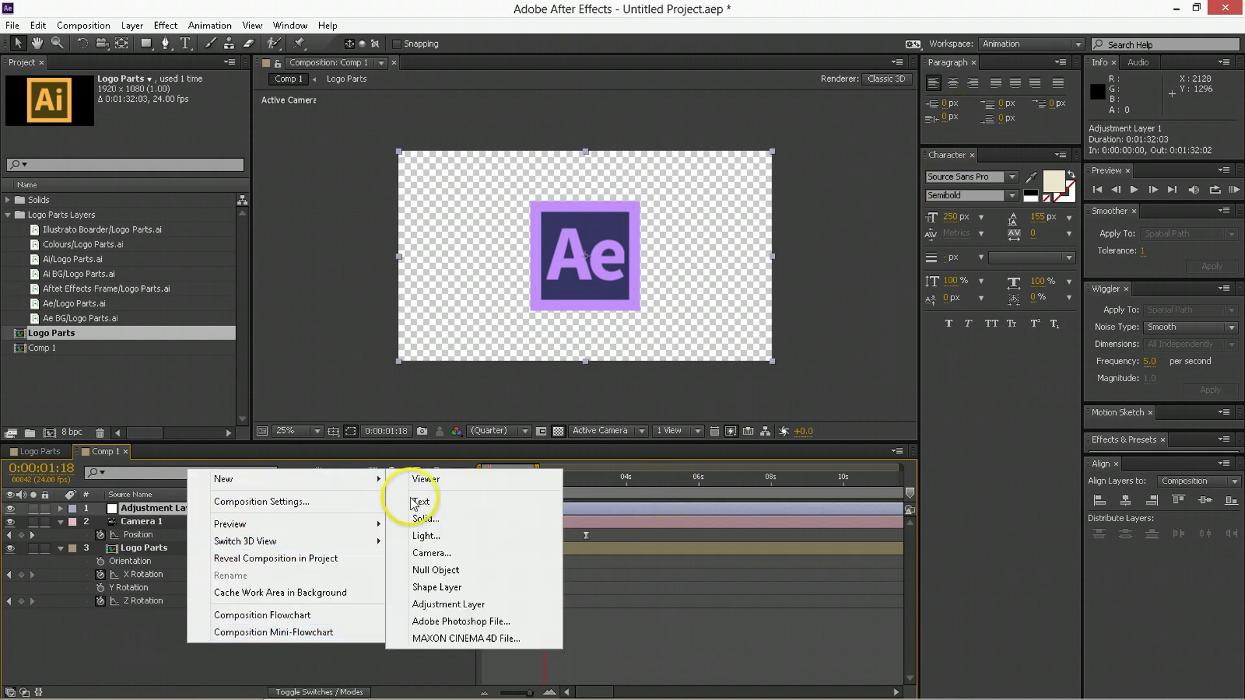
left_click(434, 505)
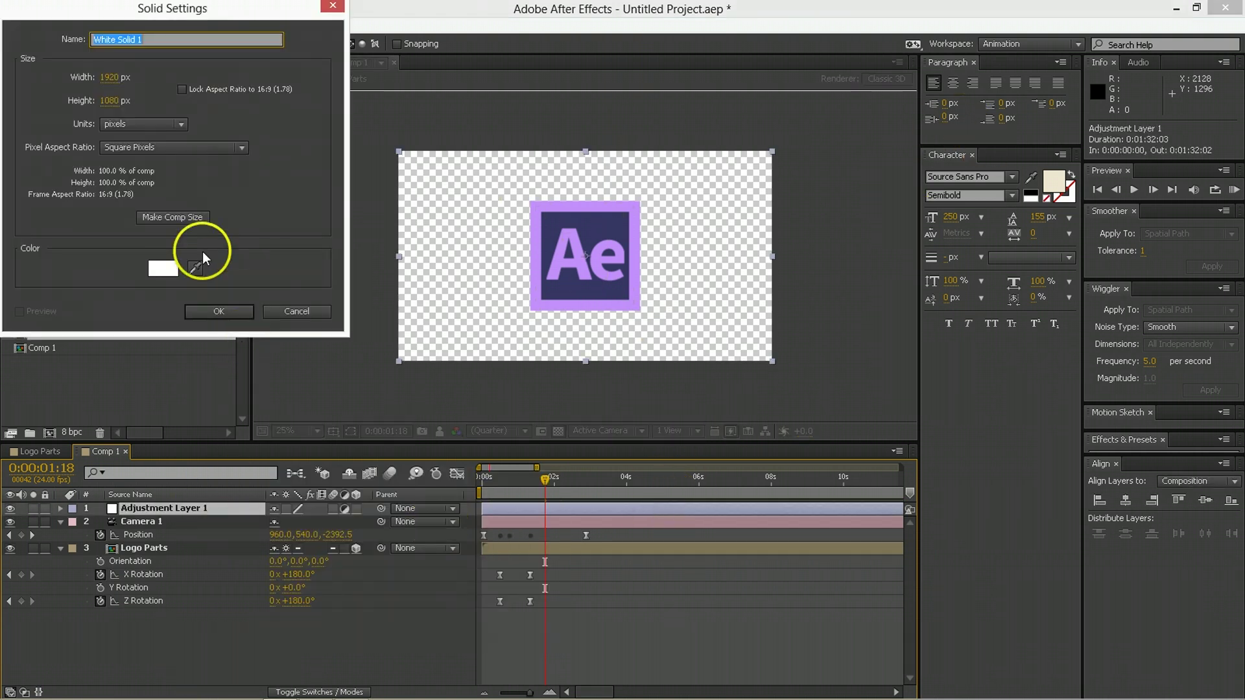
left_click(214, 312)
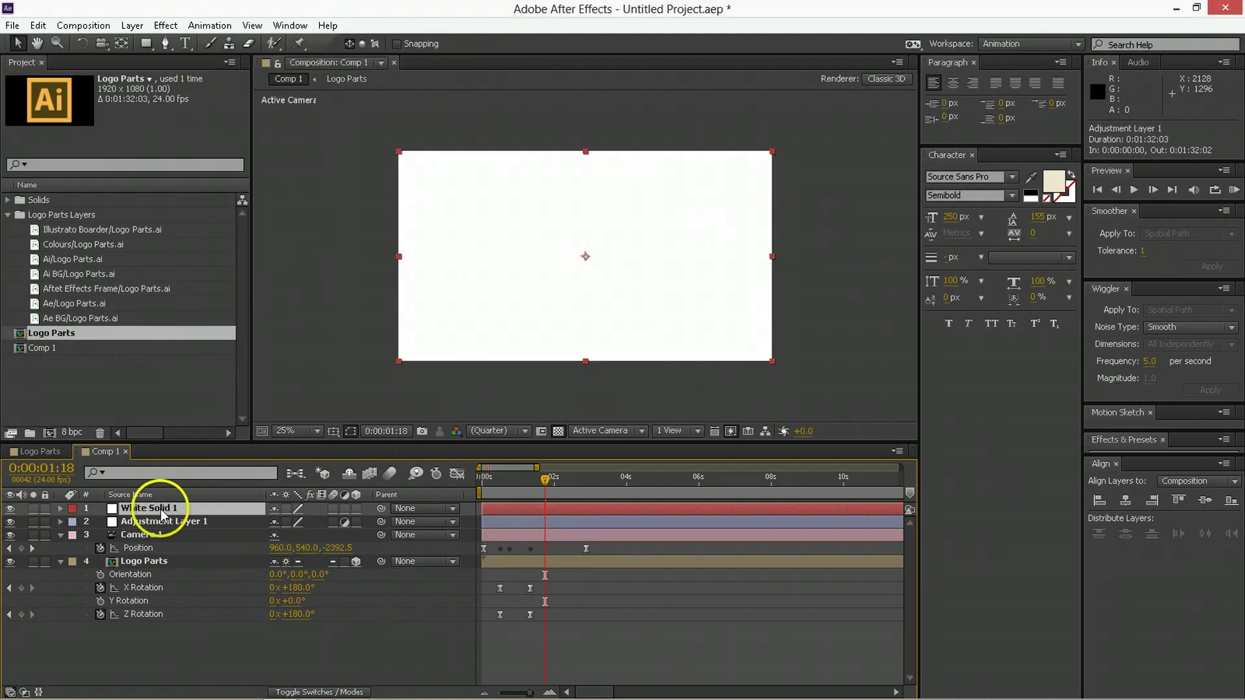
key("ctrl+shift+bracketleft")
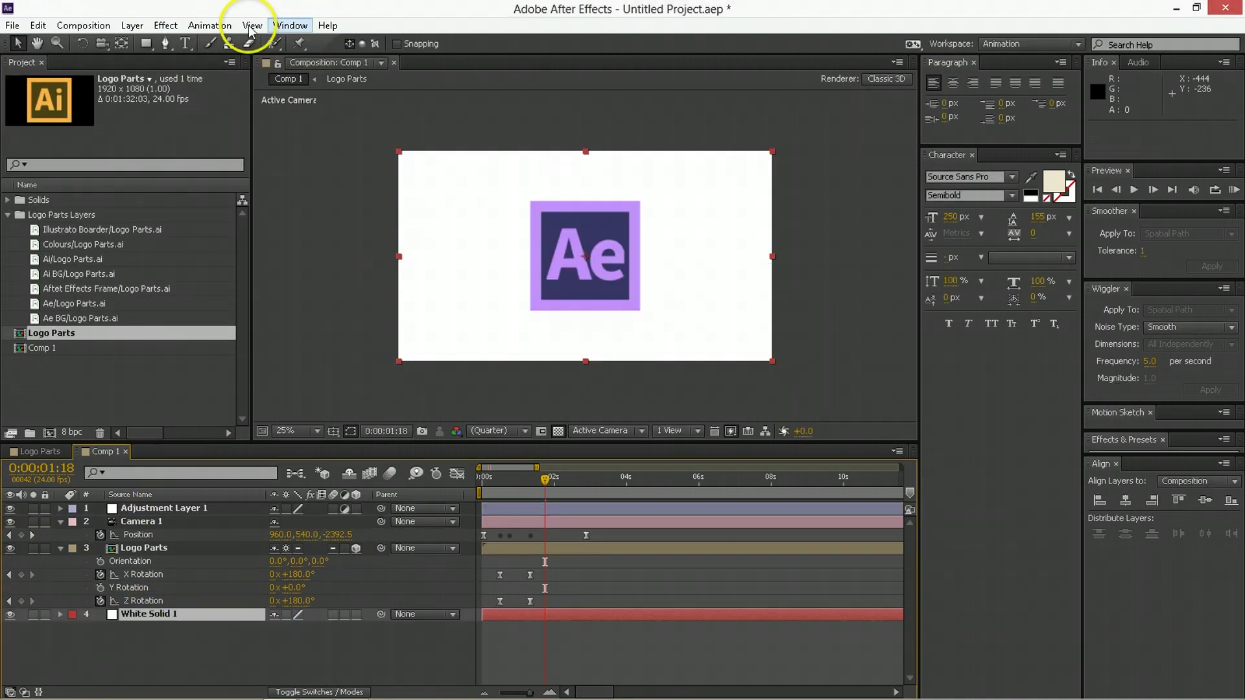
left_click(289, 26)
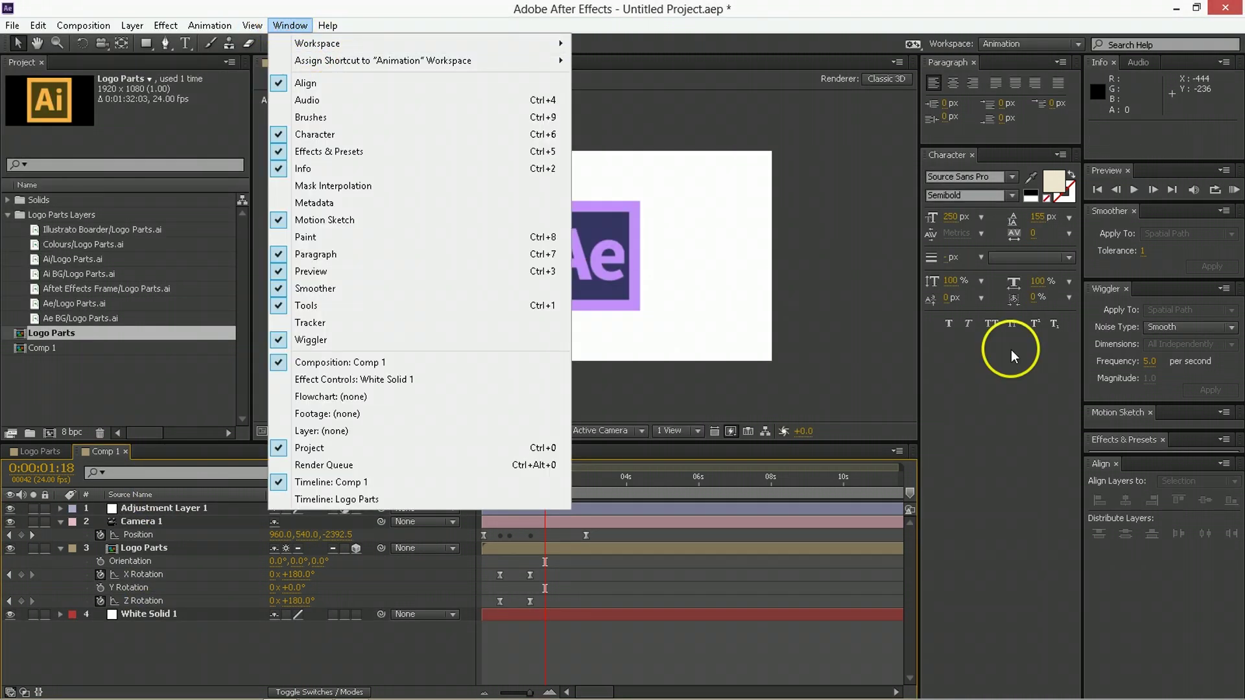
left_click(1033, 364)
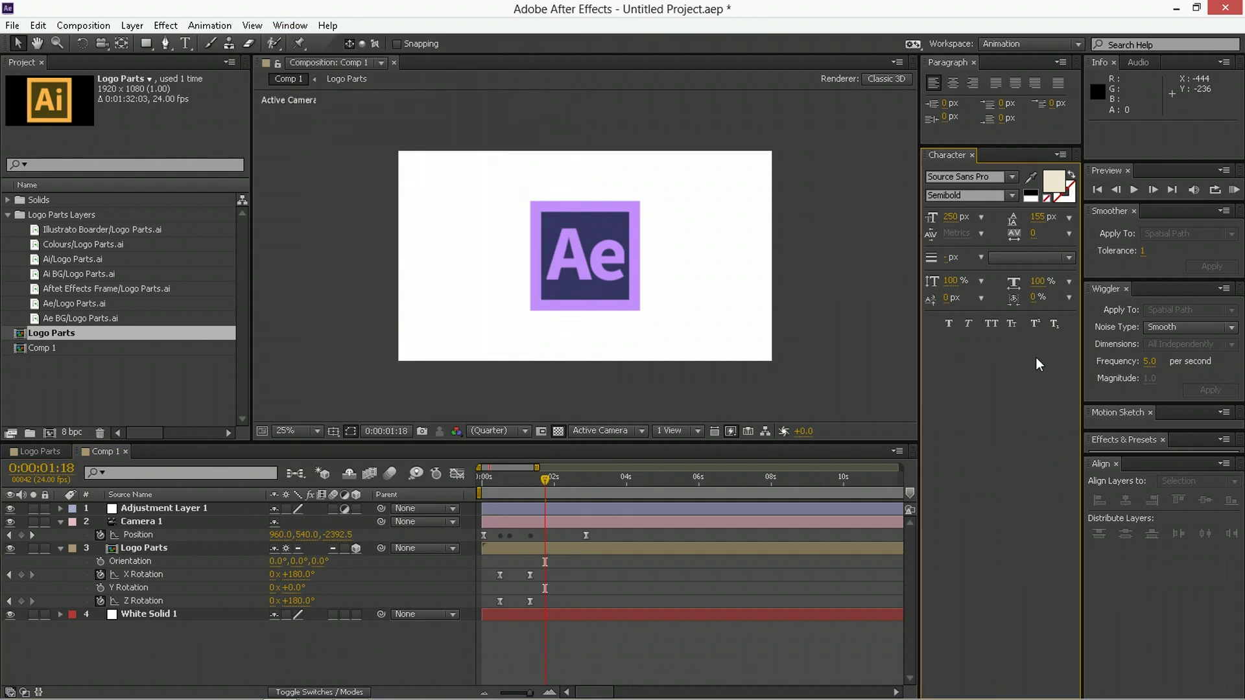
Apply the Vinny 1080 vignette preset found by searching 'vinn', then select Adjustment Layer 1.
left_click(1203, 453)
type("vinn")
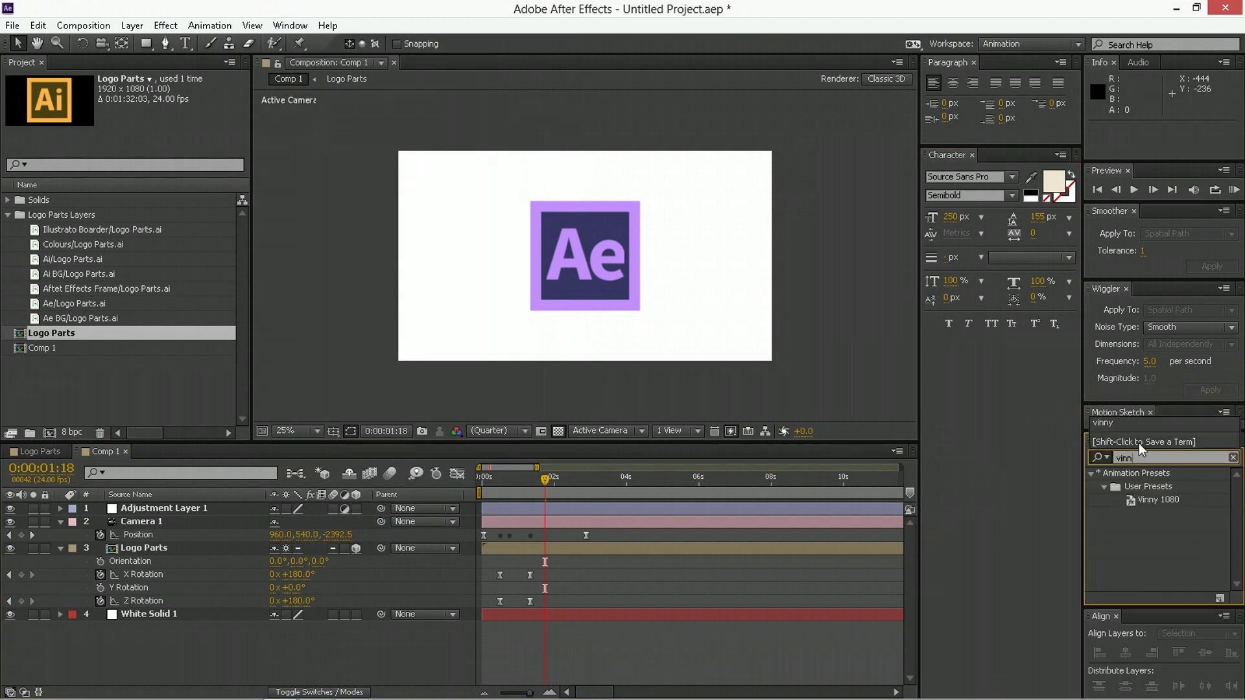
double_click(1172, 503)
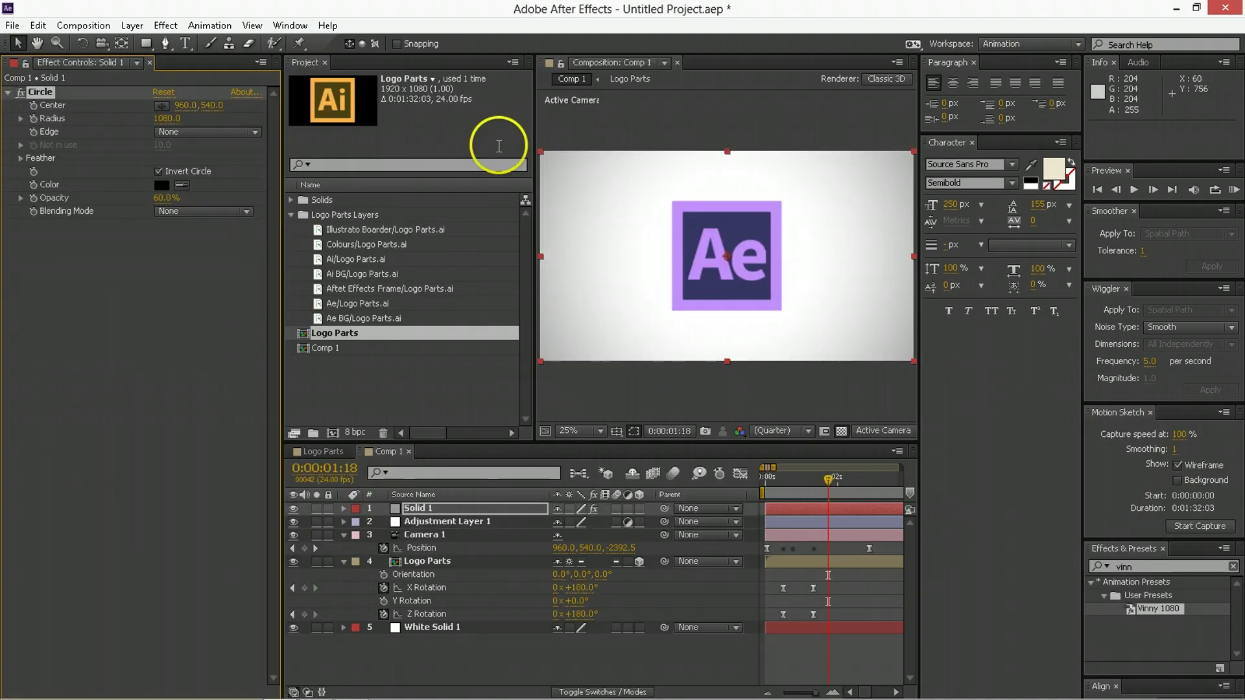
left_click(149, 62)
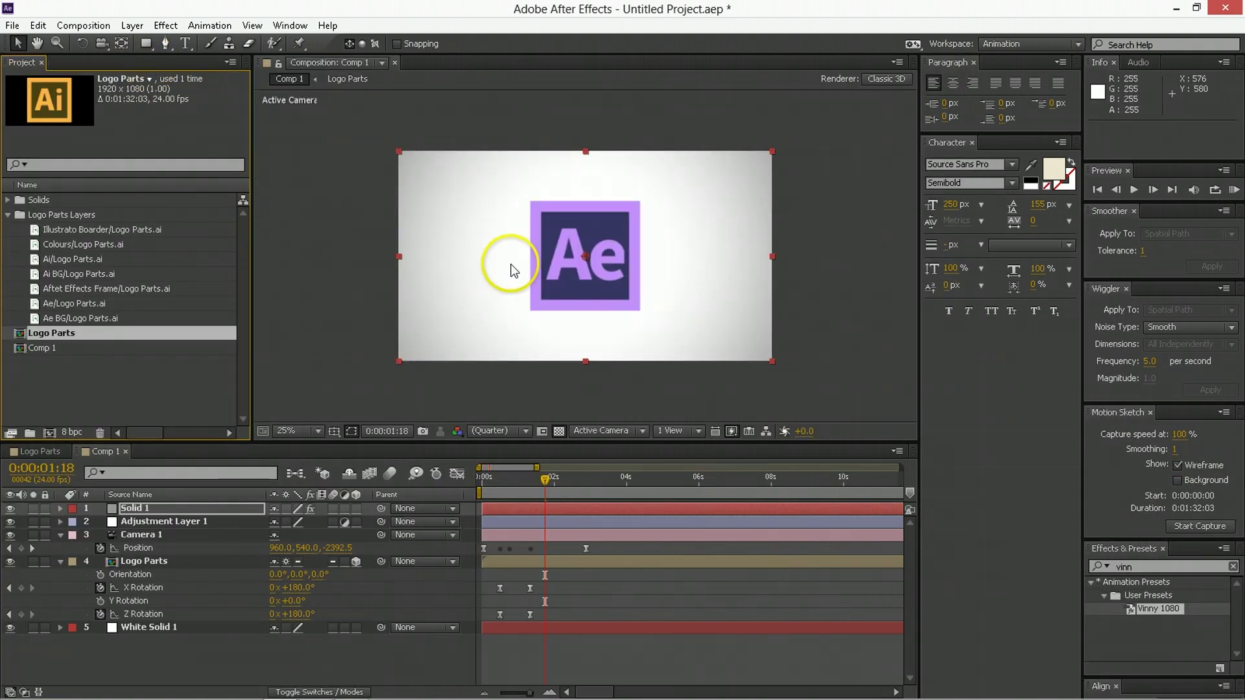
left_click(506, 264)
double_click(1183, 566)
Add another Tint and a Curves effect below it to Adjustment Layer 1.
type("tint")
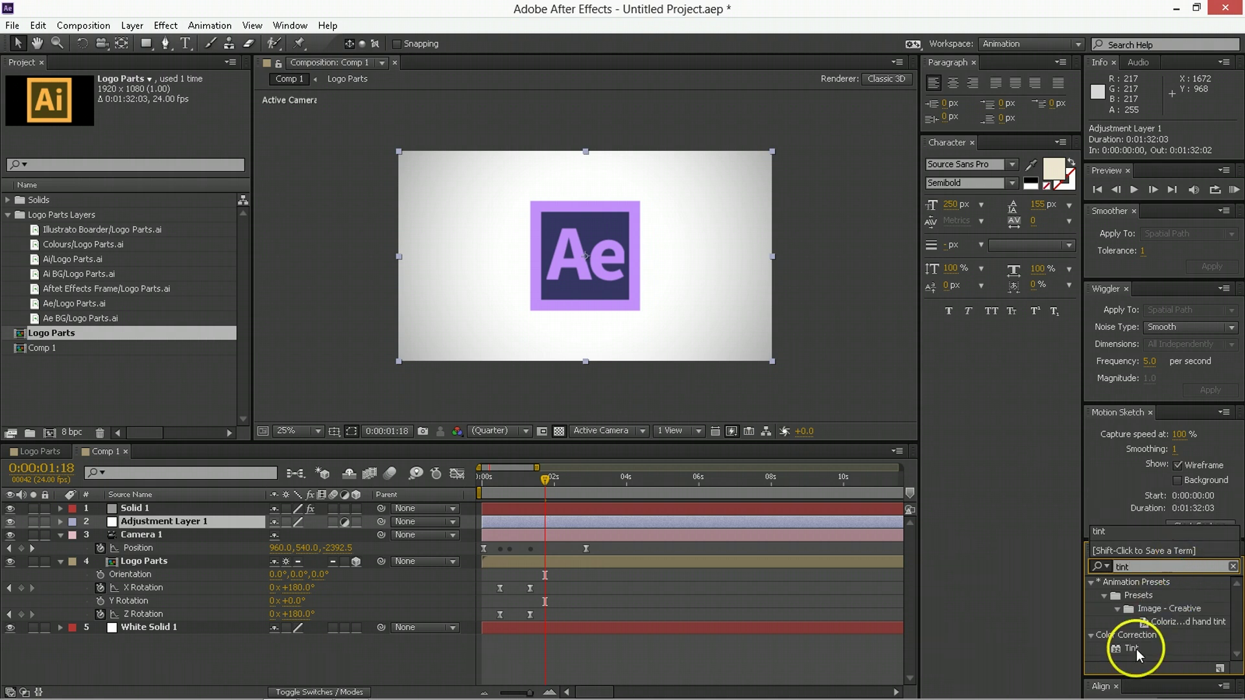
left_click_drag(1134, 647, 728, 520)
double_click(1148, 567)
type("curve")
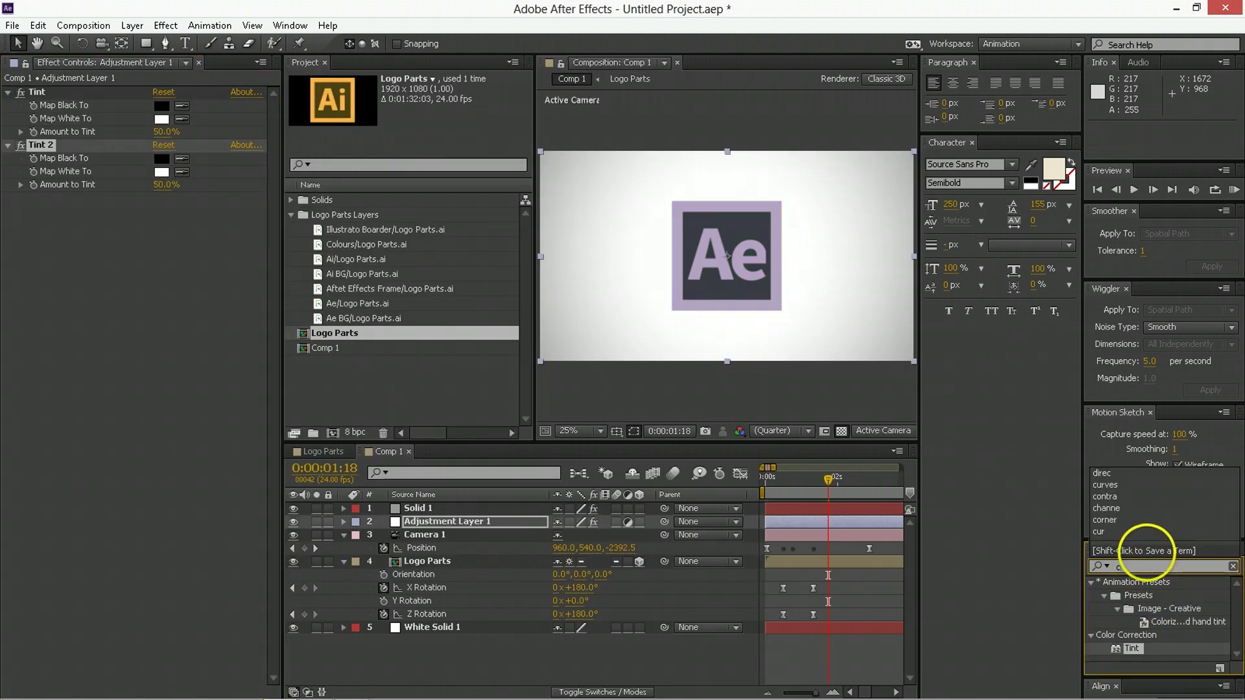
left_click(1133, 644)
left_click_drag(1134, 644, 67, 133)
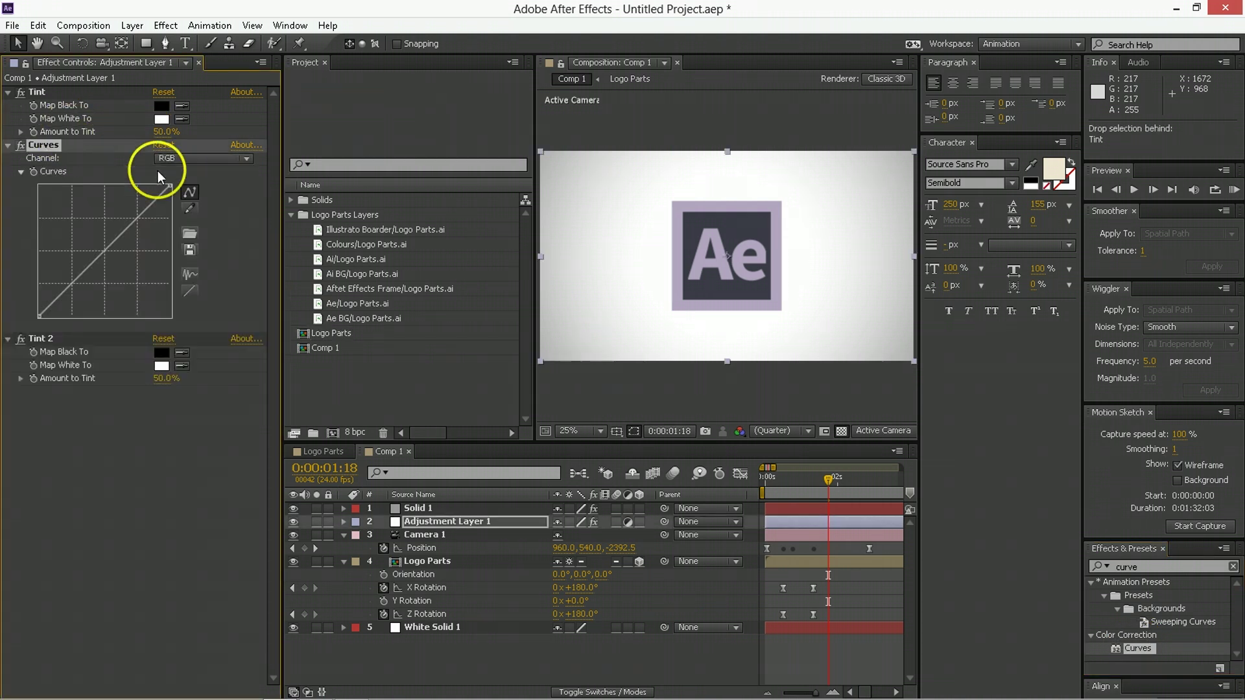
Bend the Curves graph into an S-shape for stronger logo contrast.
mouse_move(137, 213)
left_mouse_down()
mouse_move(114, 194)
mouse_move(132, 216)
left_mouse_up()
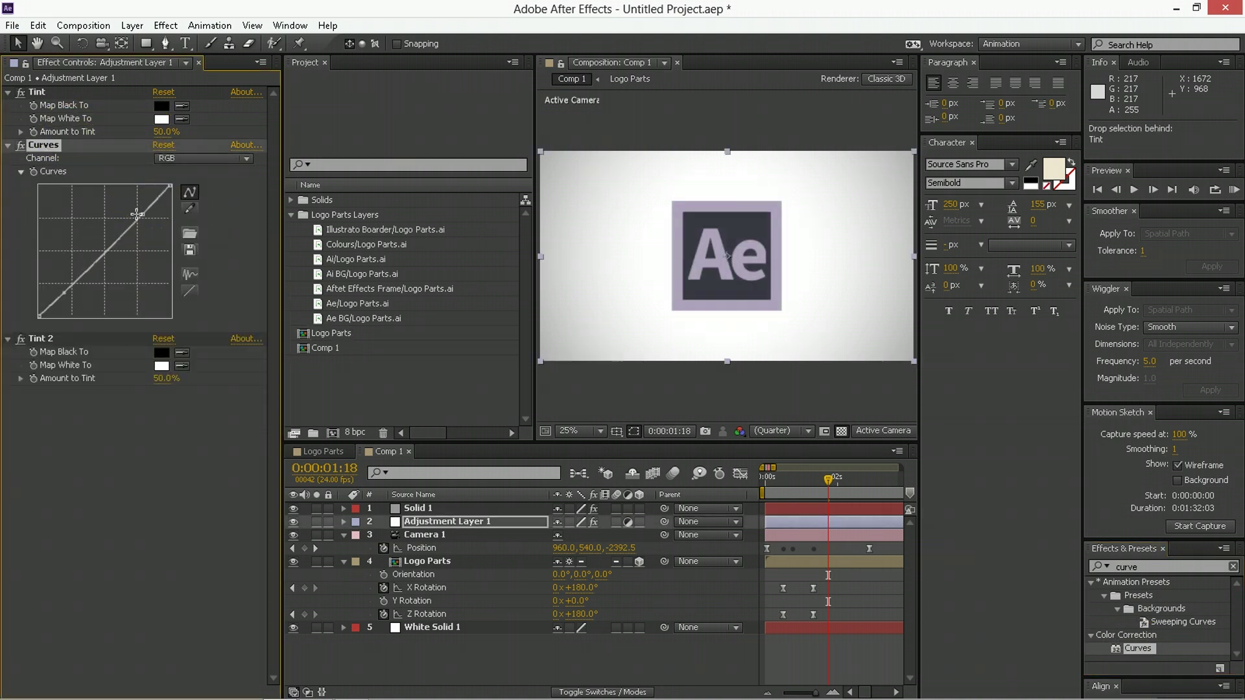
left_click_drag(91, 272, 78, 290)
left_click_drag(828, 477, 802, 478)
Create a new Light 1 layer and parent it to Camera 1.
right_click(564, 662)
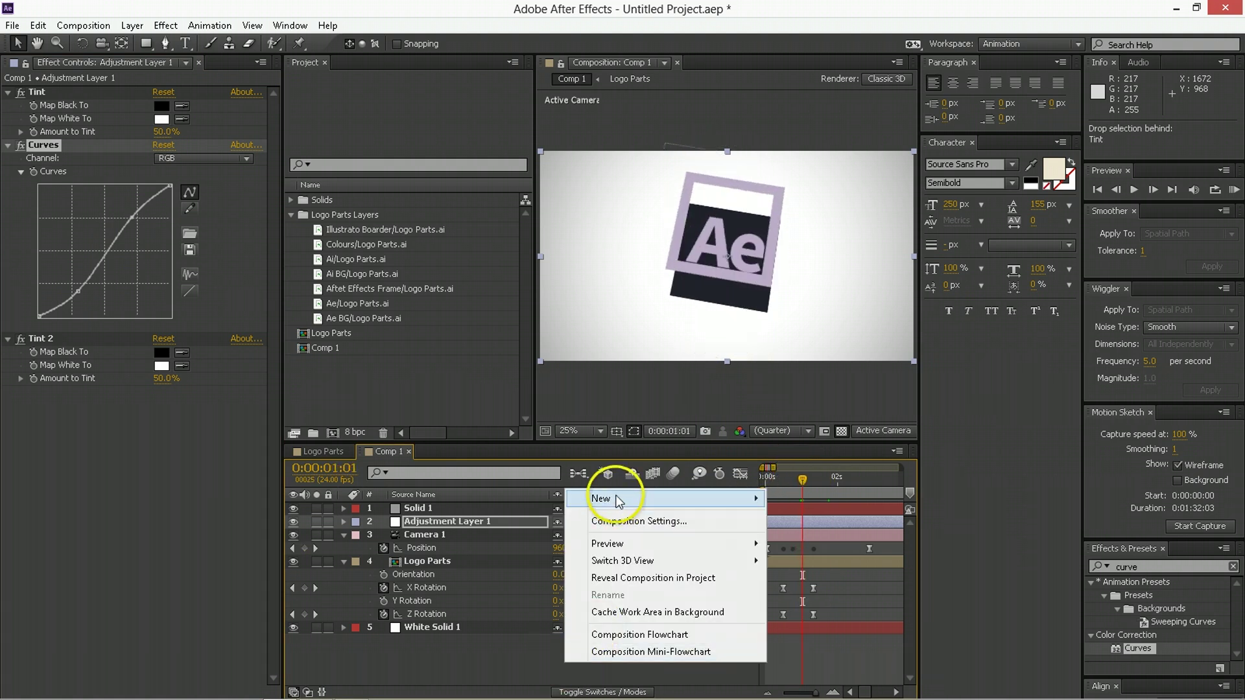
mouse_move(600, 498)
left_click(842, 555)
left_click(141, 380)
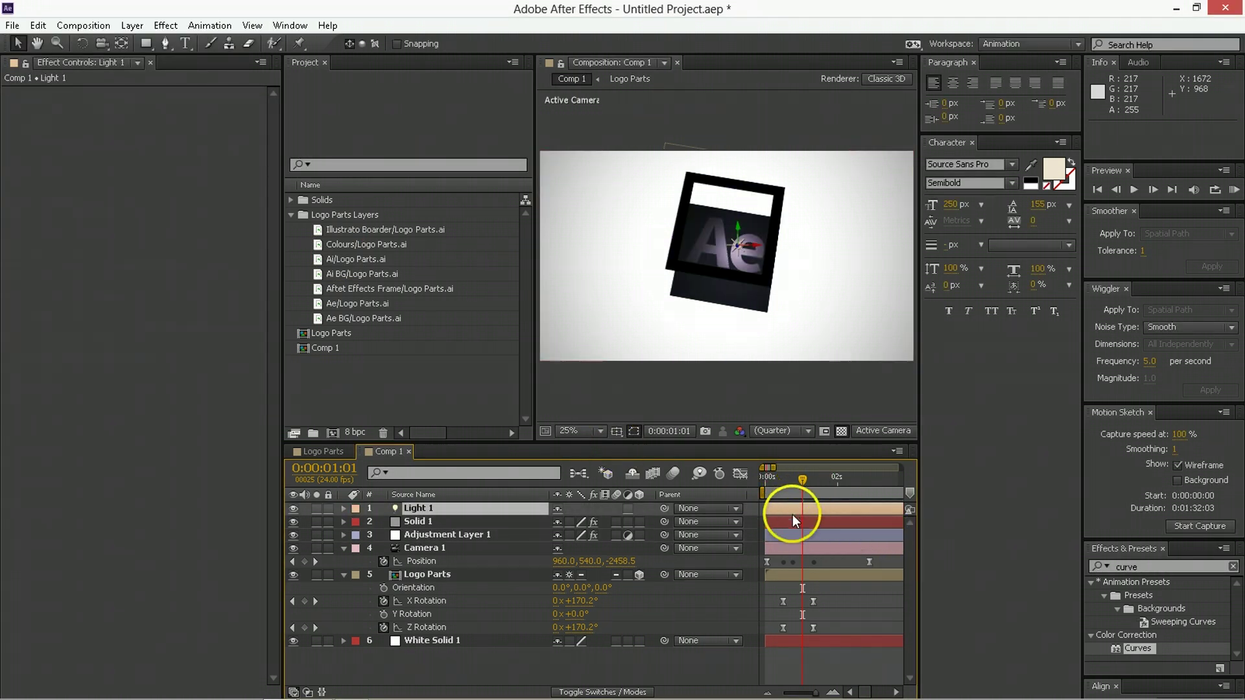
left_click_drag(665, 506, 426, 550)
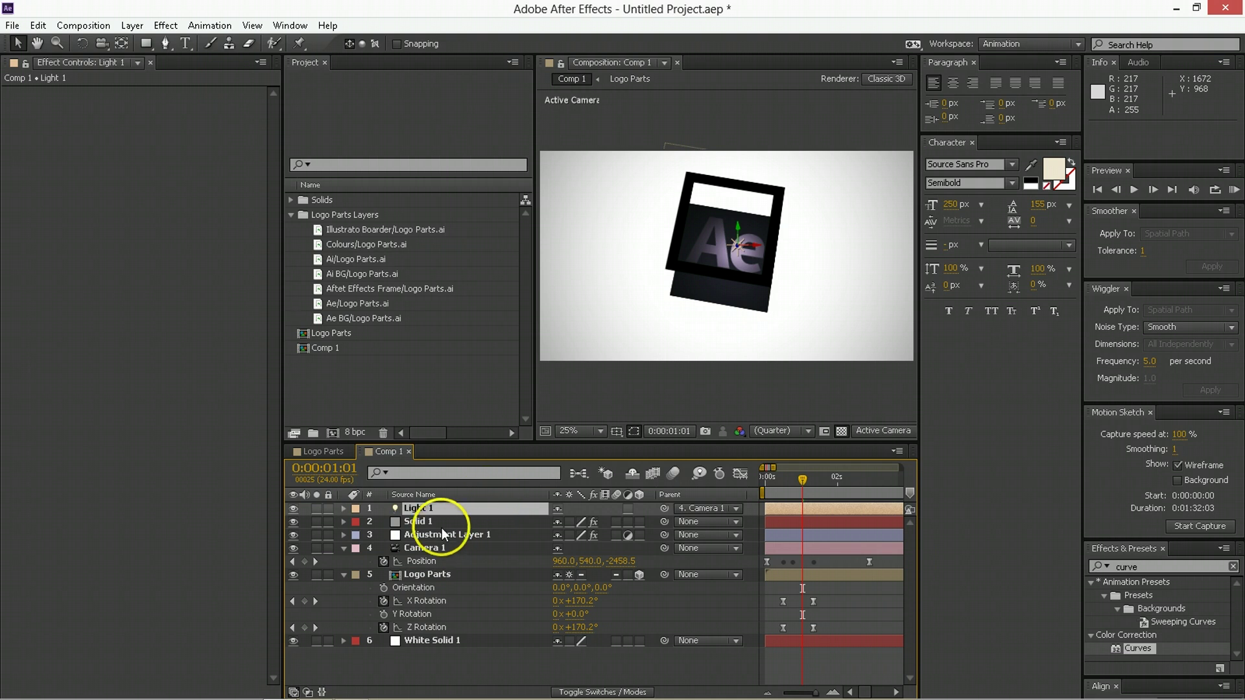
Set Light 1's Position to 0, 0, 0.
key("p")
left_click(555, 521)
type("0")
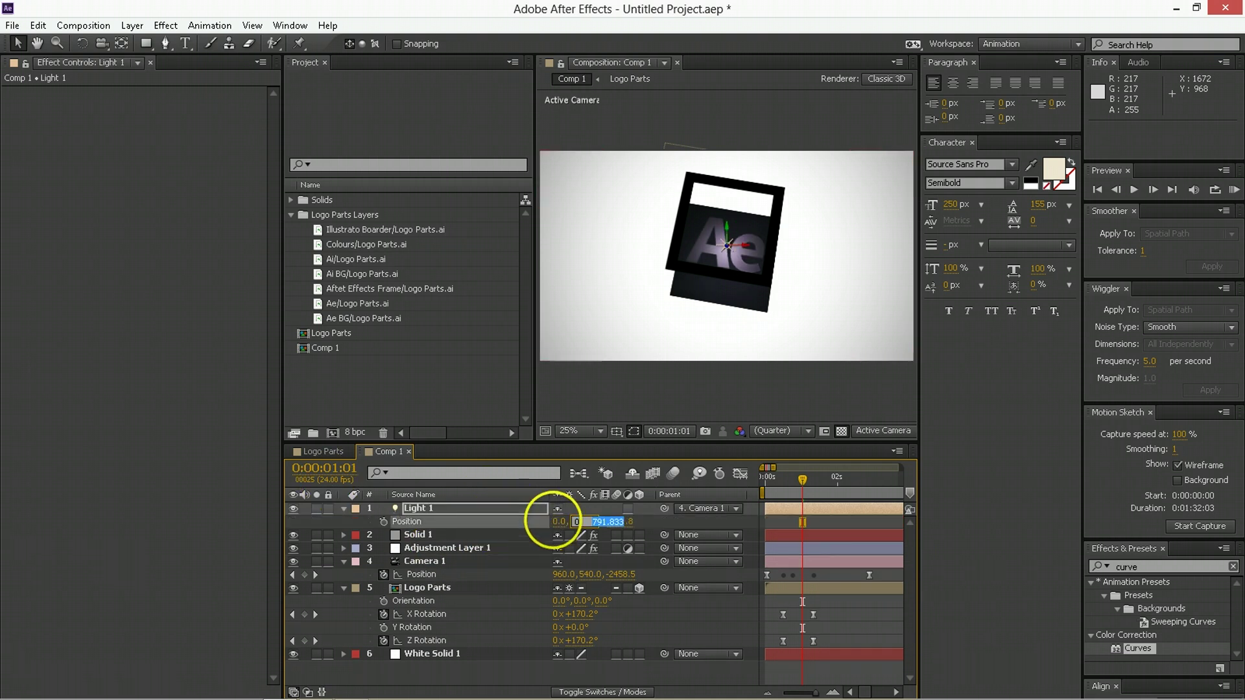
key("Tab")
type("0")
key("Tab")
type("0")
key("Return")
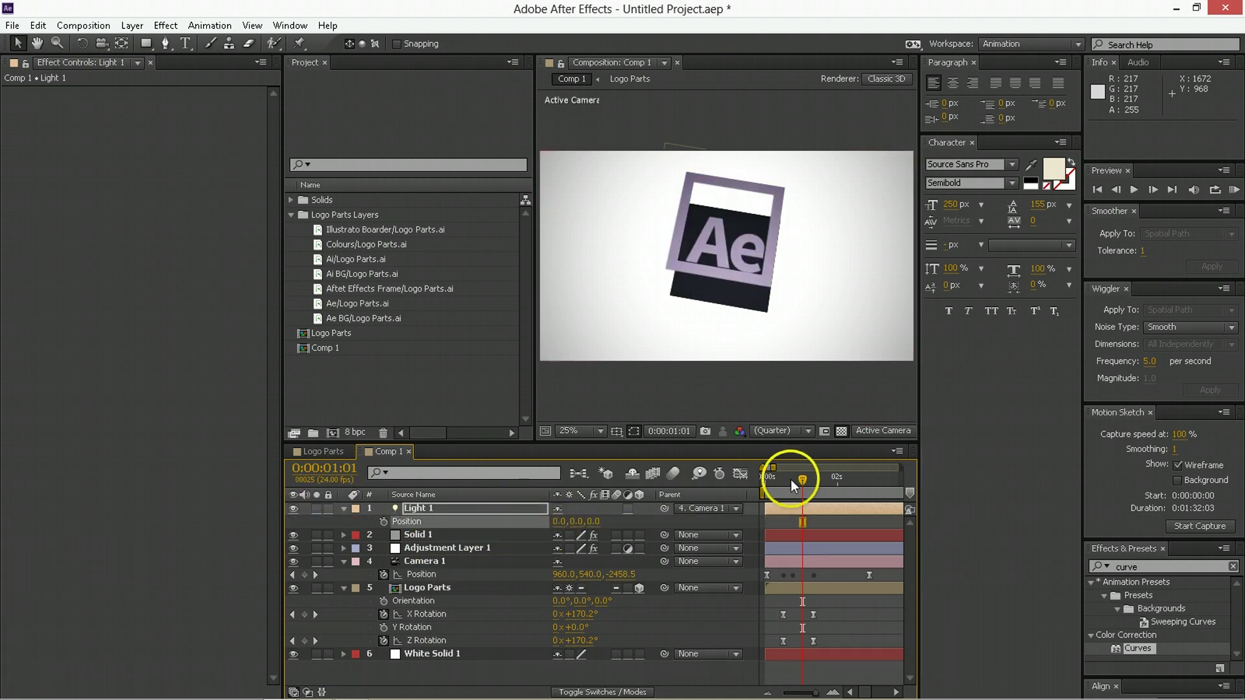
Preview the lit animation from an early frame.
left_click(781, 479)
key("space")
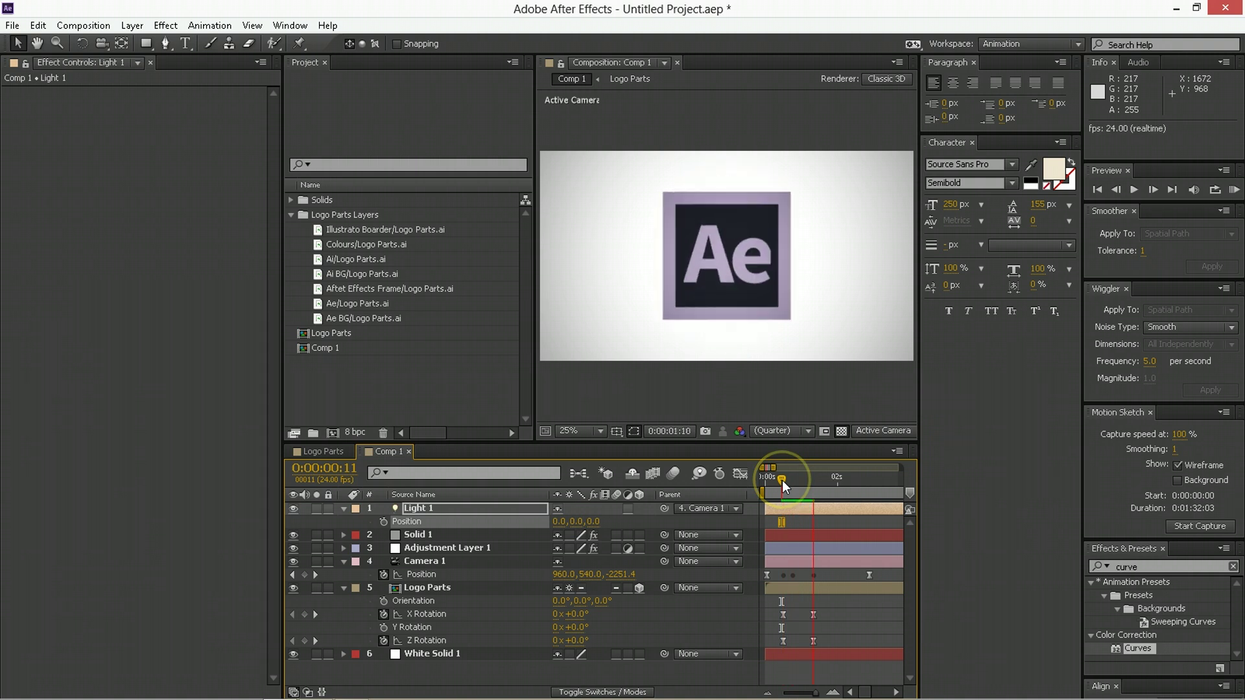
left_click(150, 63)
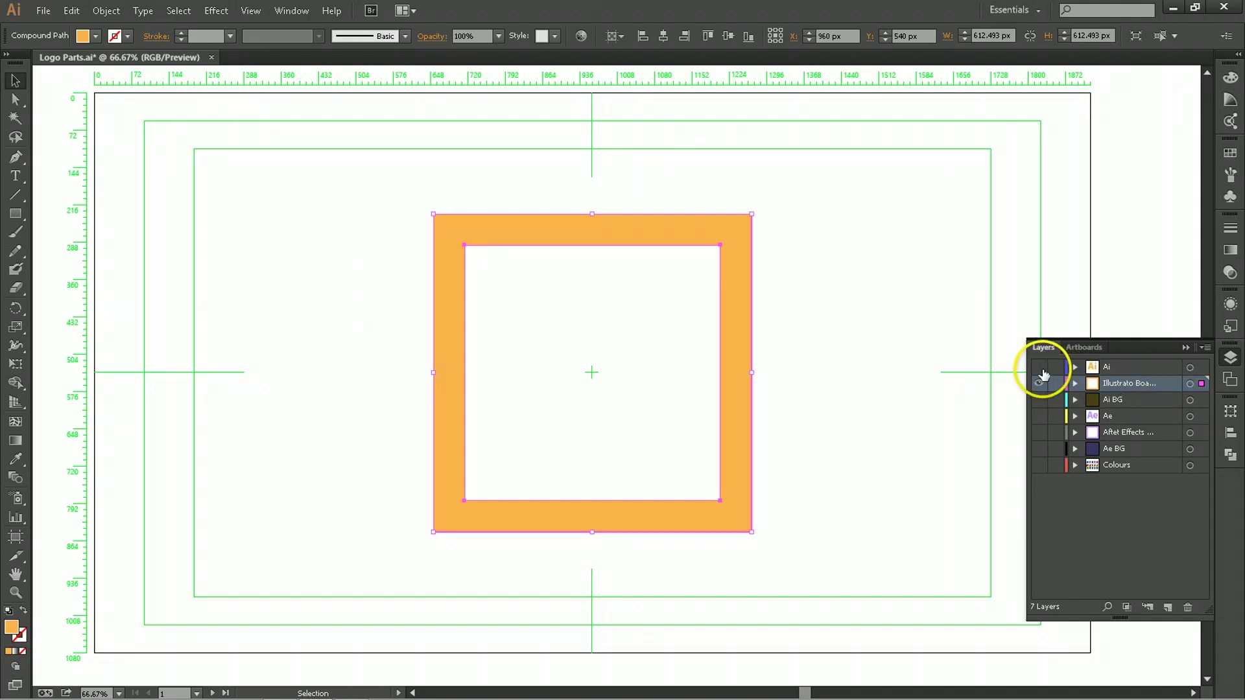
left_click_drag(1039, 367, 1038, 407)
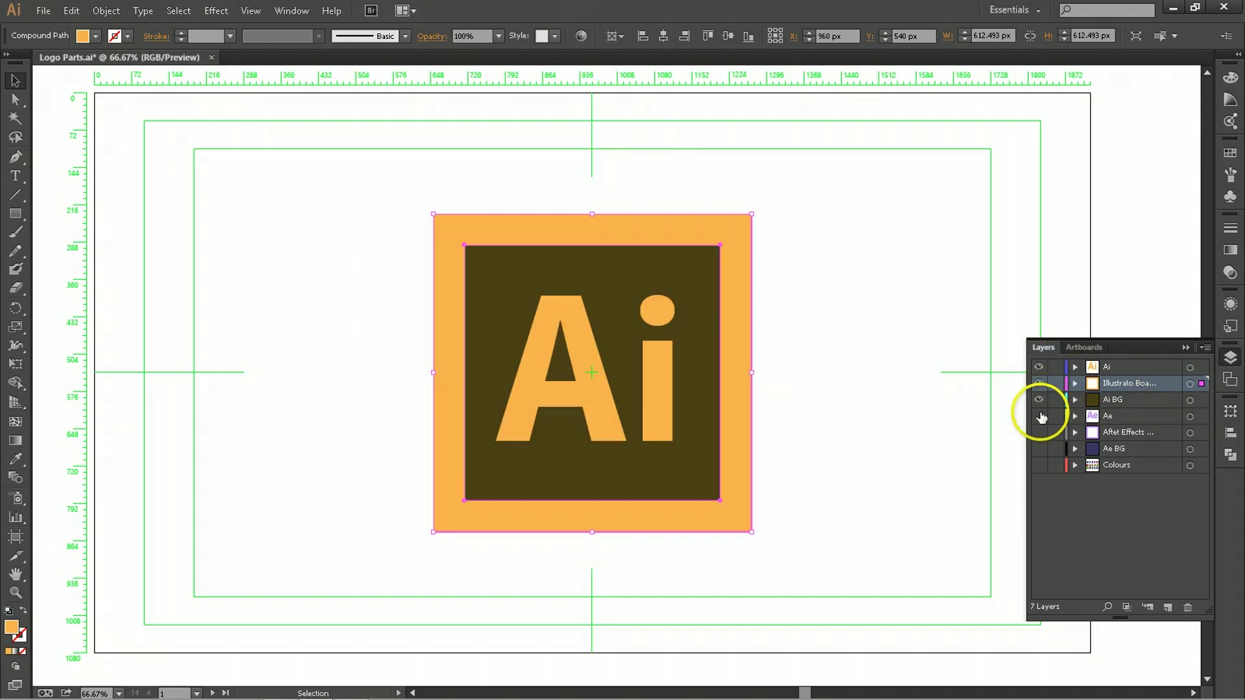
left_click(1038, 447)
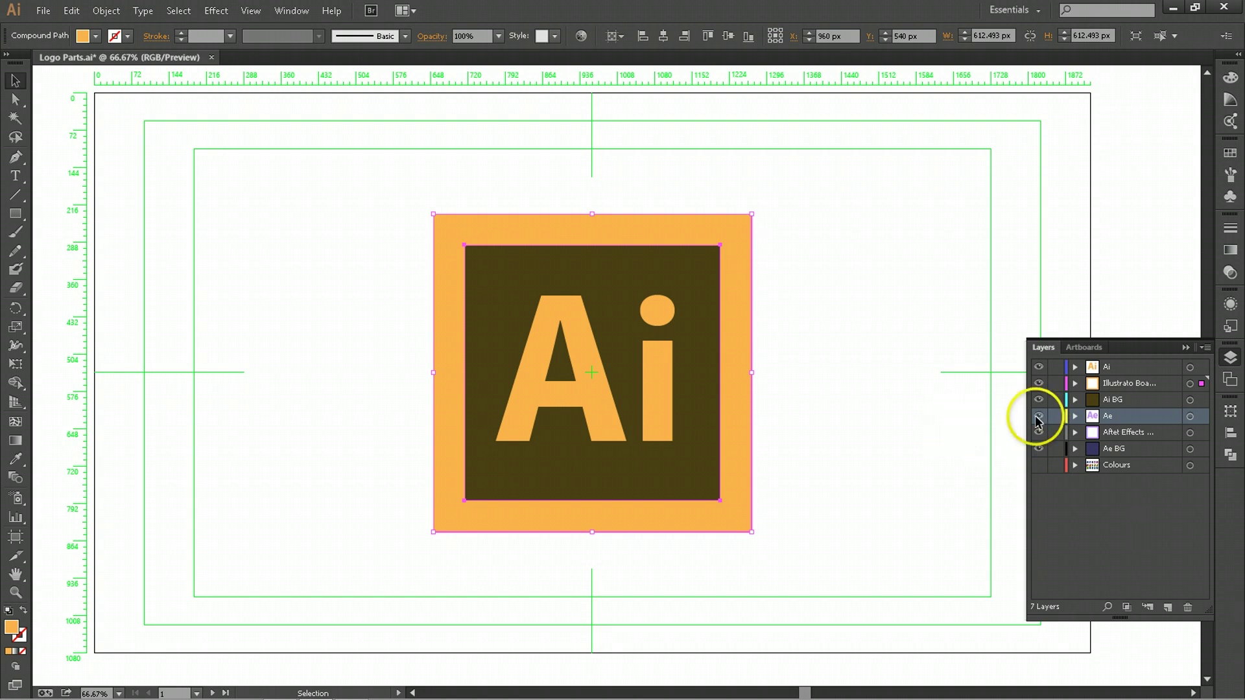
key("ctrl+shift+a")
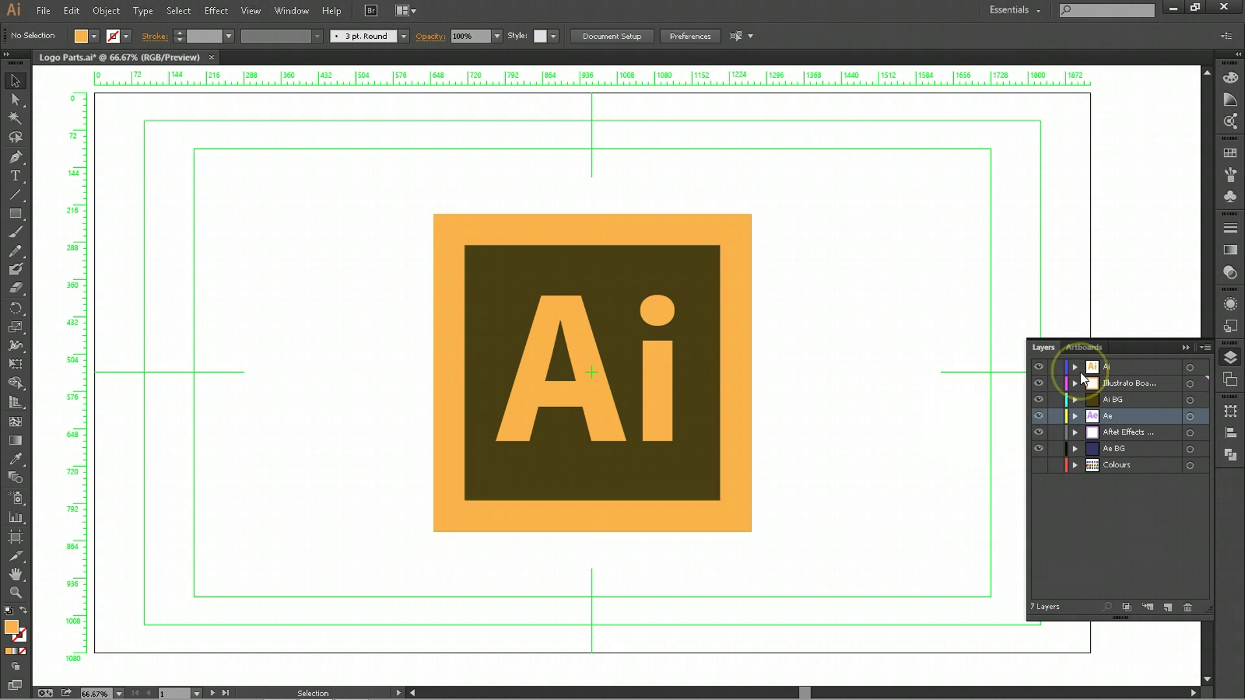
left_click(1166, 365)
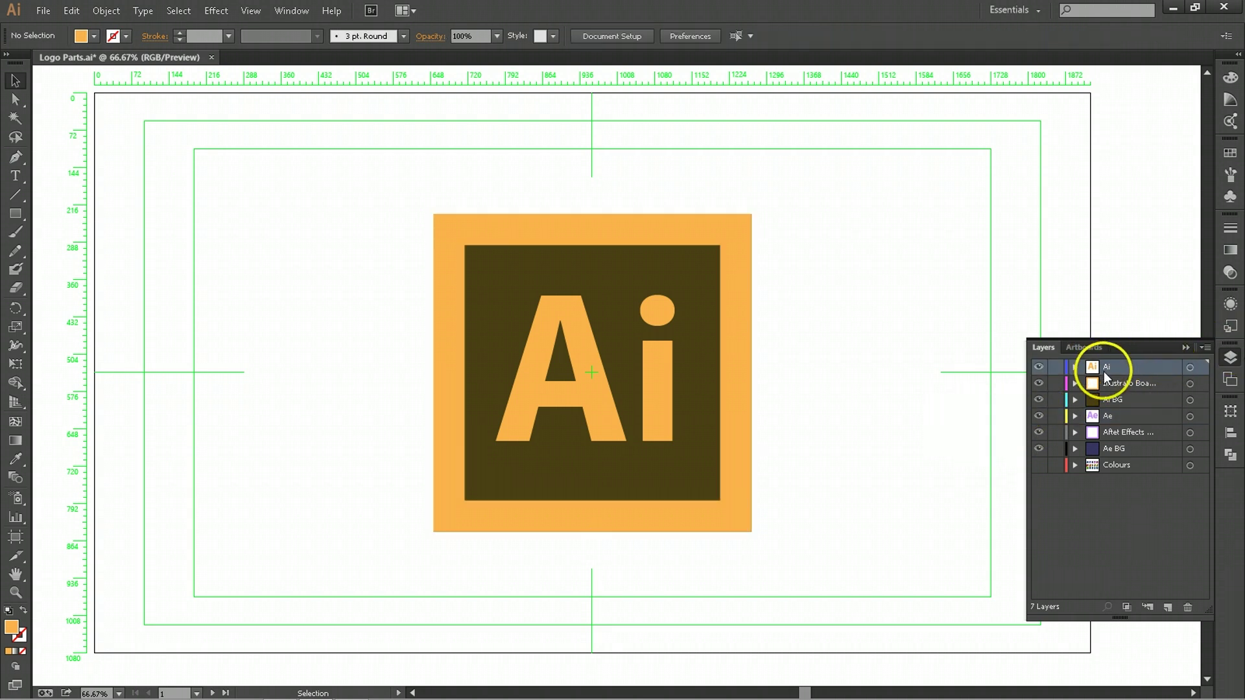
left_click(1118, 448)
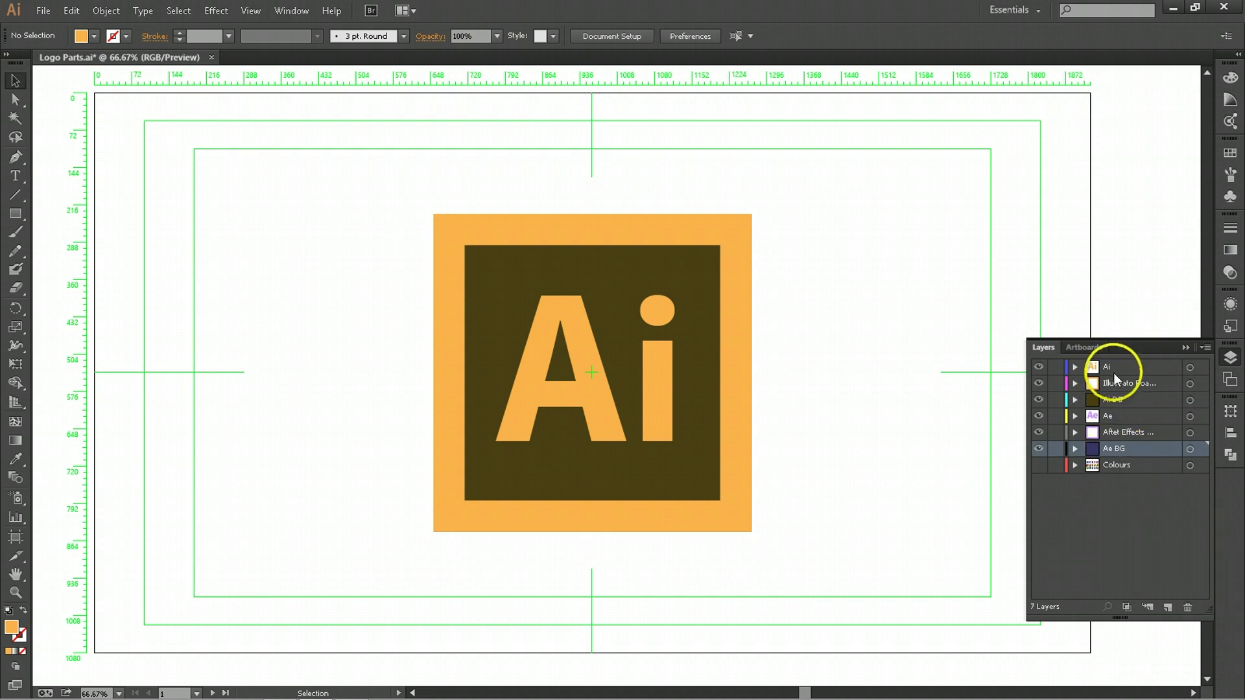
left_click(1115, 370, "shift")
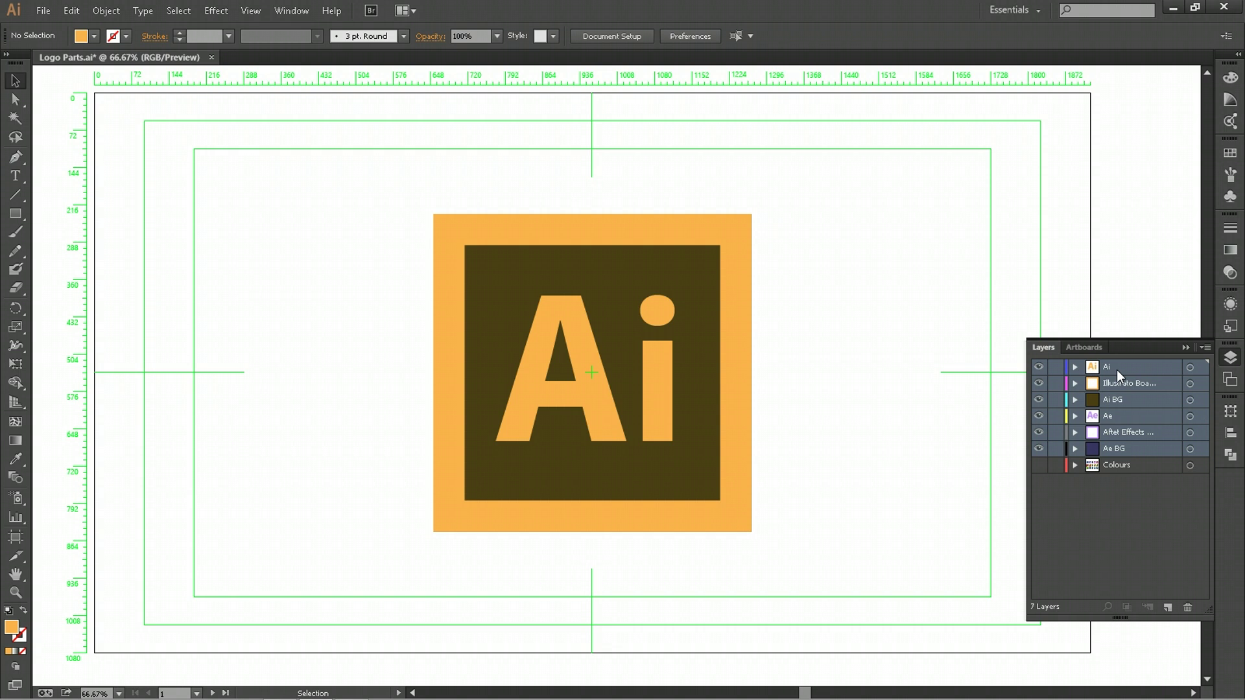
left_click(1121, 525)
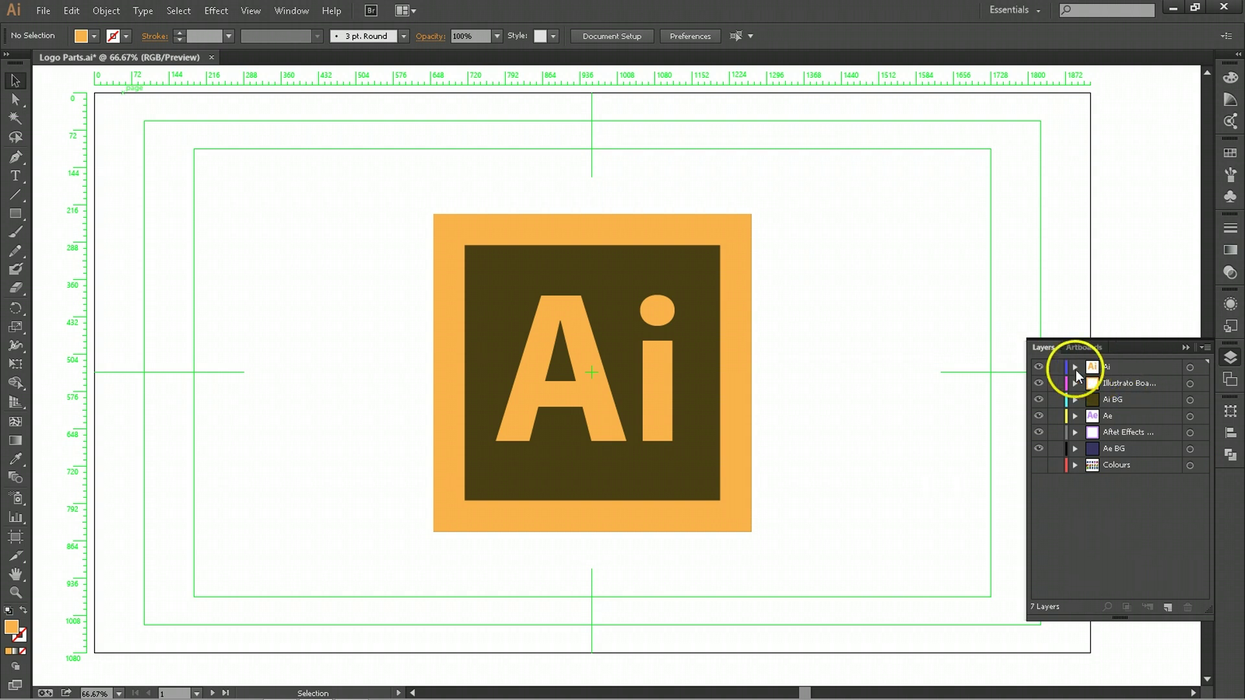
Hide every layer except the Ai layer in Illustrator.
left_click(1141, 367)
left_click(1203, 368)
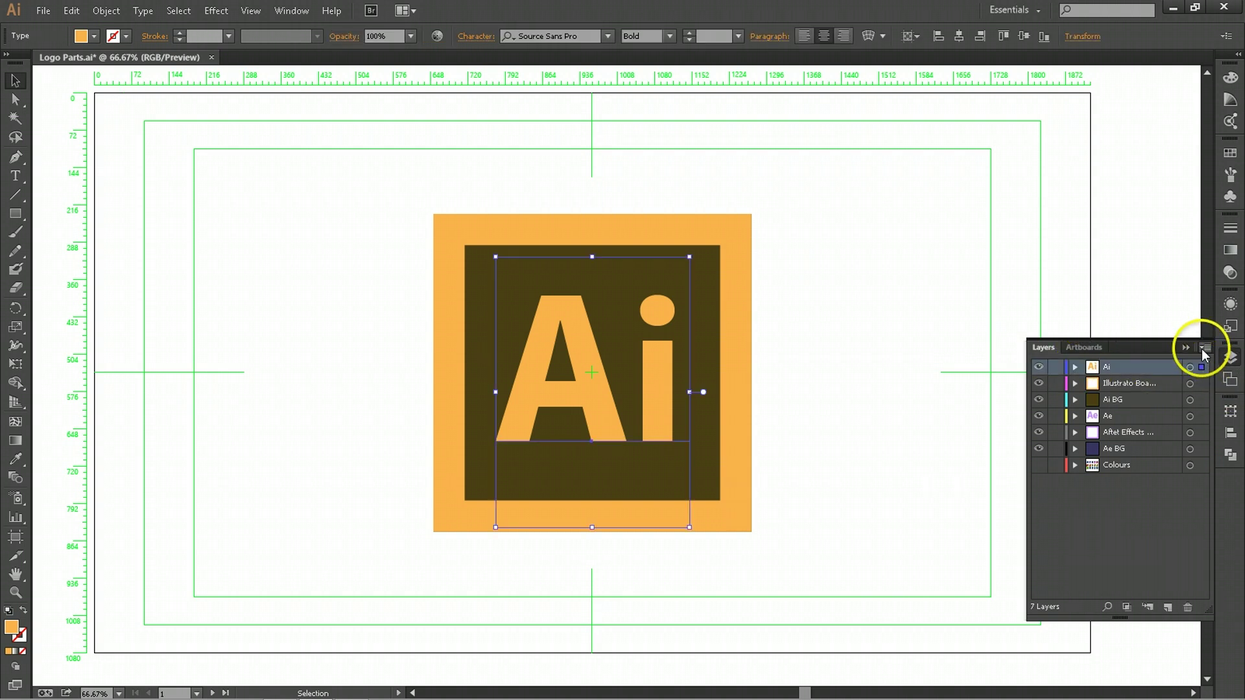
left_click(1203, 348)
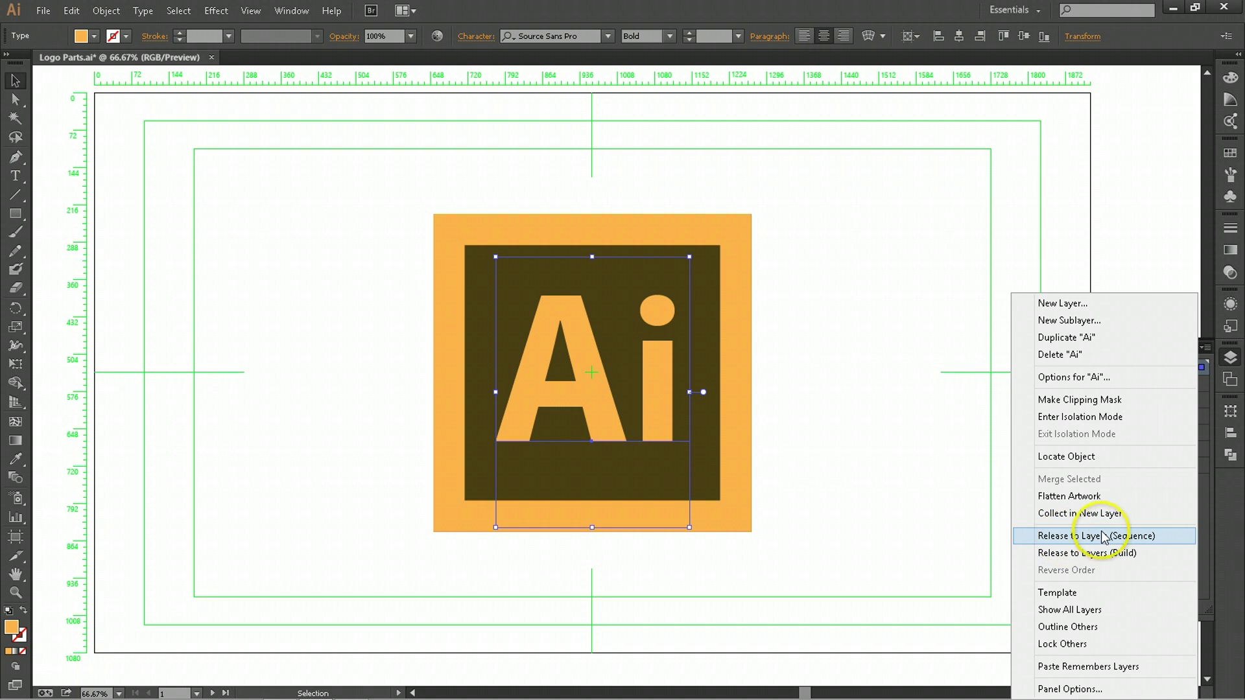
left_click(875, 367)
left_click_drag(1038, 446, 1040, 389)
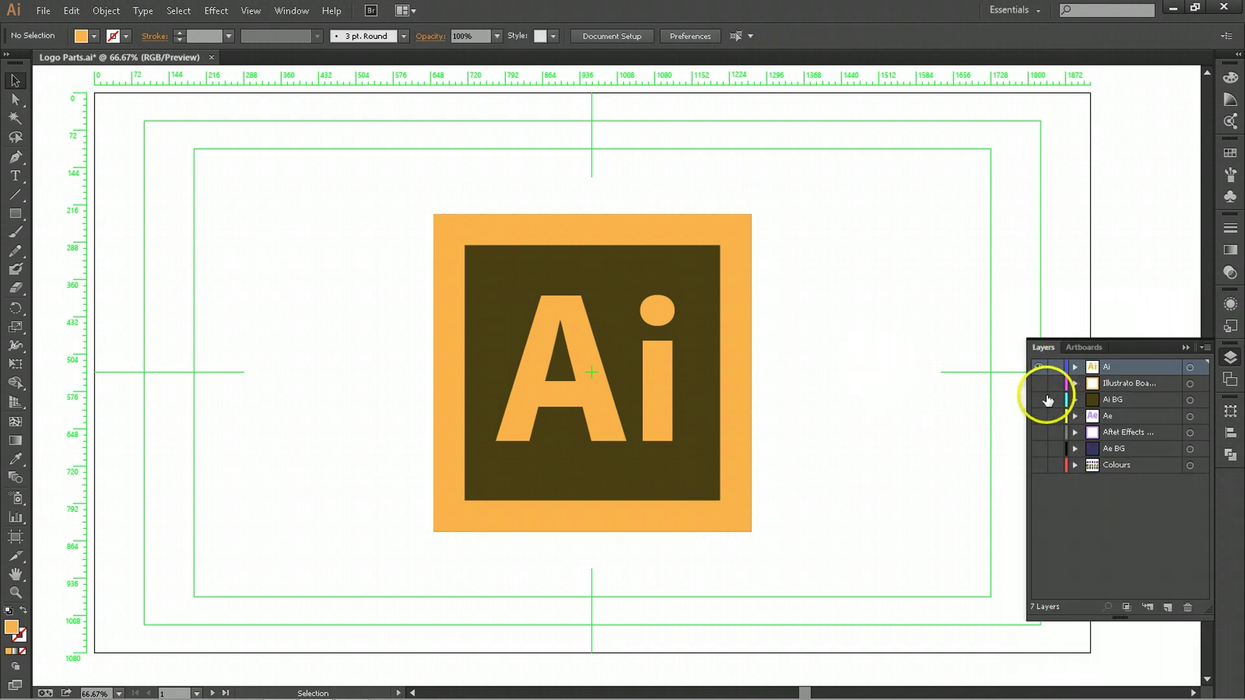
left_click(1119, 367)
Convert the Ai text into outlines.
left_click(608, 374)
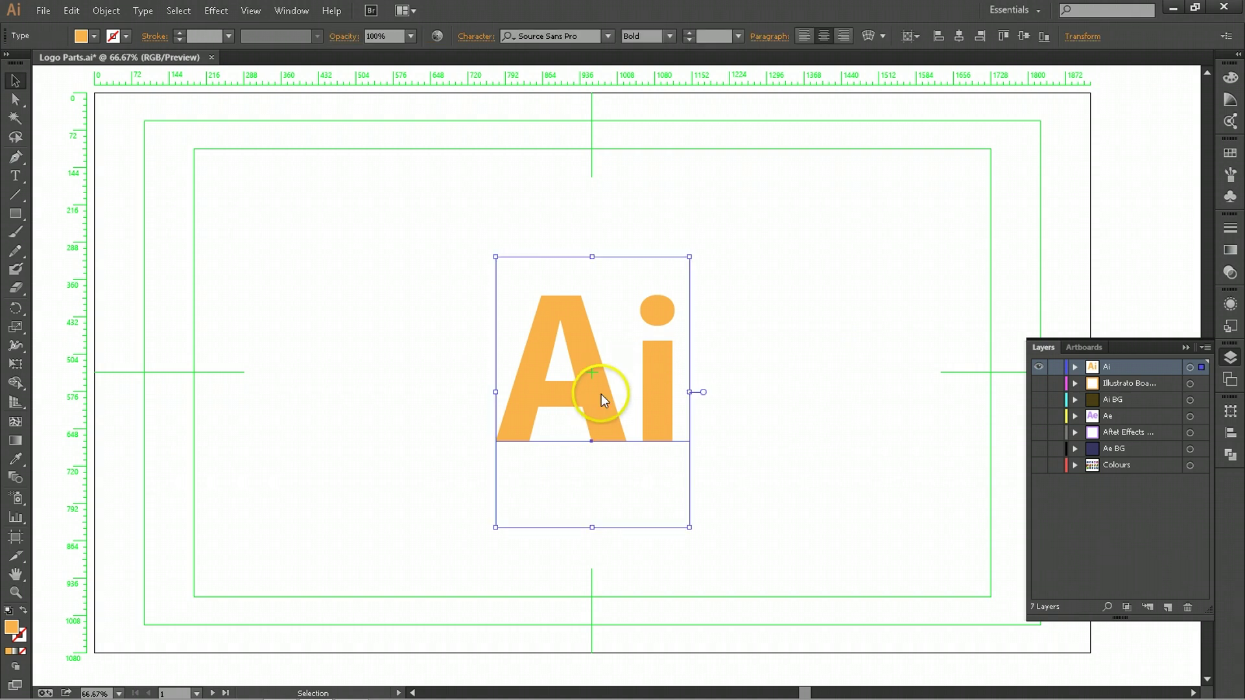
right_click(601, 394)
left_click(671, 509)
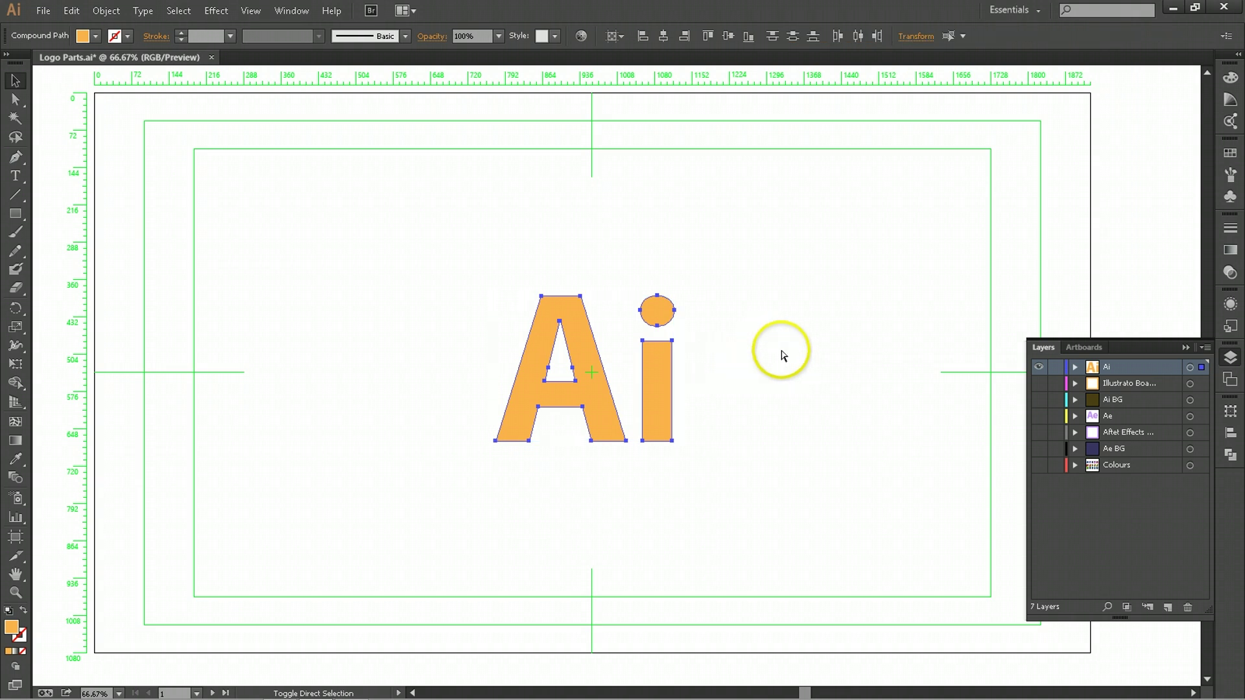
key("ctrl+shift+a")
Release the i's compound path into separate dot and stem paths.
left_click(1075, 367)
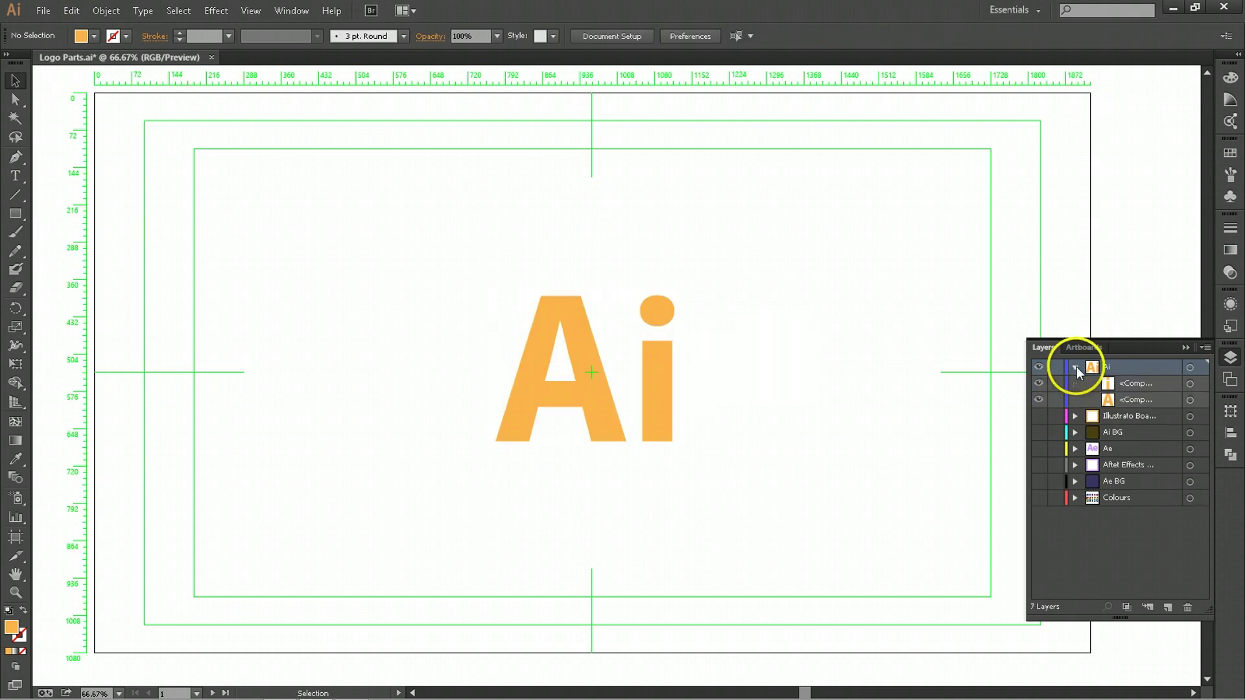
left_click(1122, 384)
left_click(660, 312)
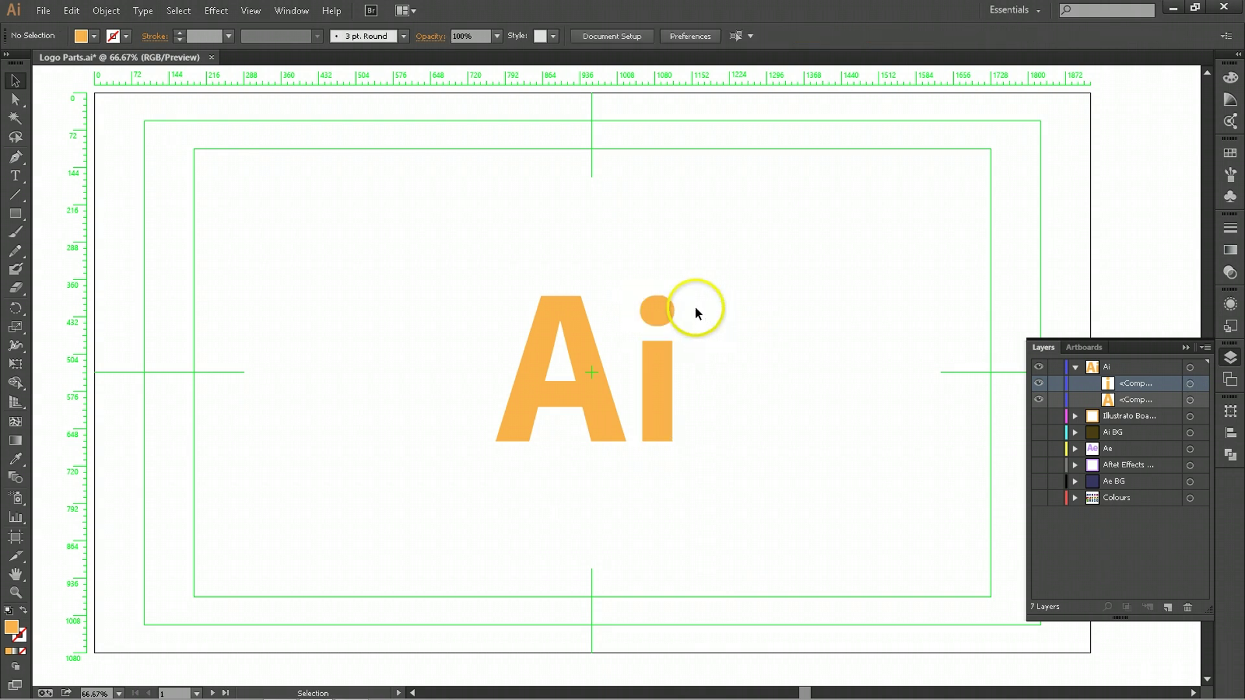
left_click(694, 306)
right_click(662, 315)
left_click(731, 406)
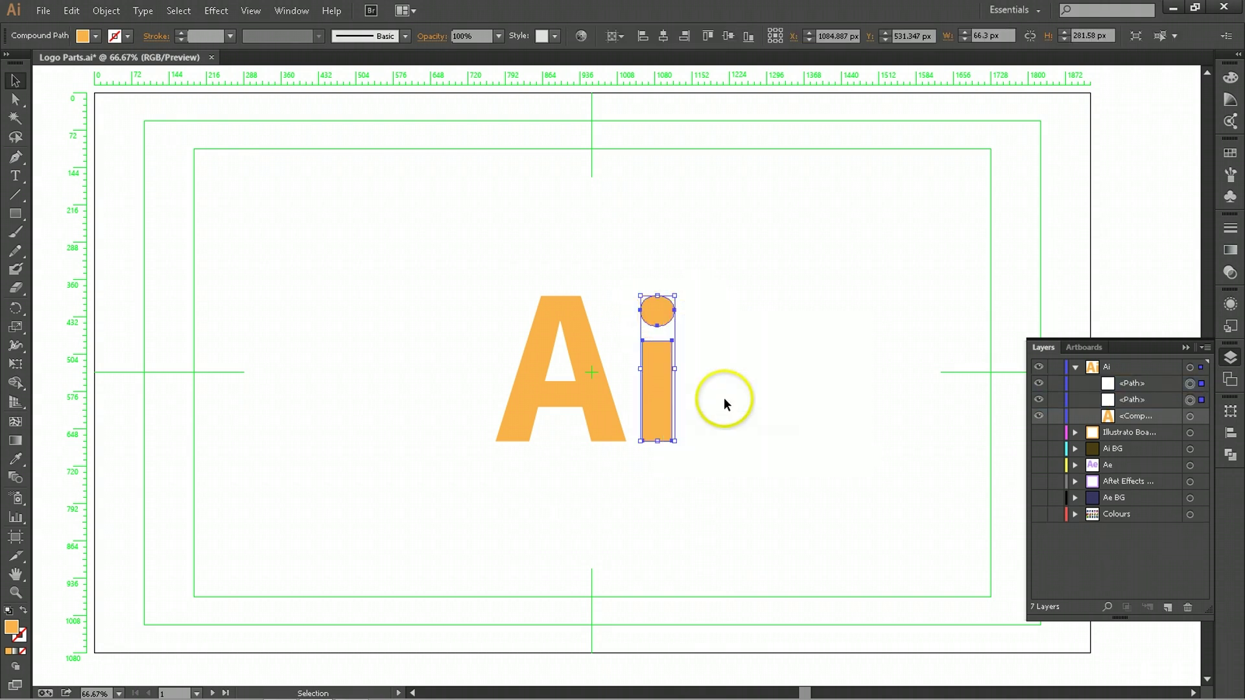
left_click(721, 345)
Check the i dot, i stem and A pieces, then select all letter pieces.
left_click(670, 316)
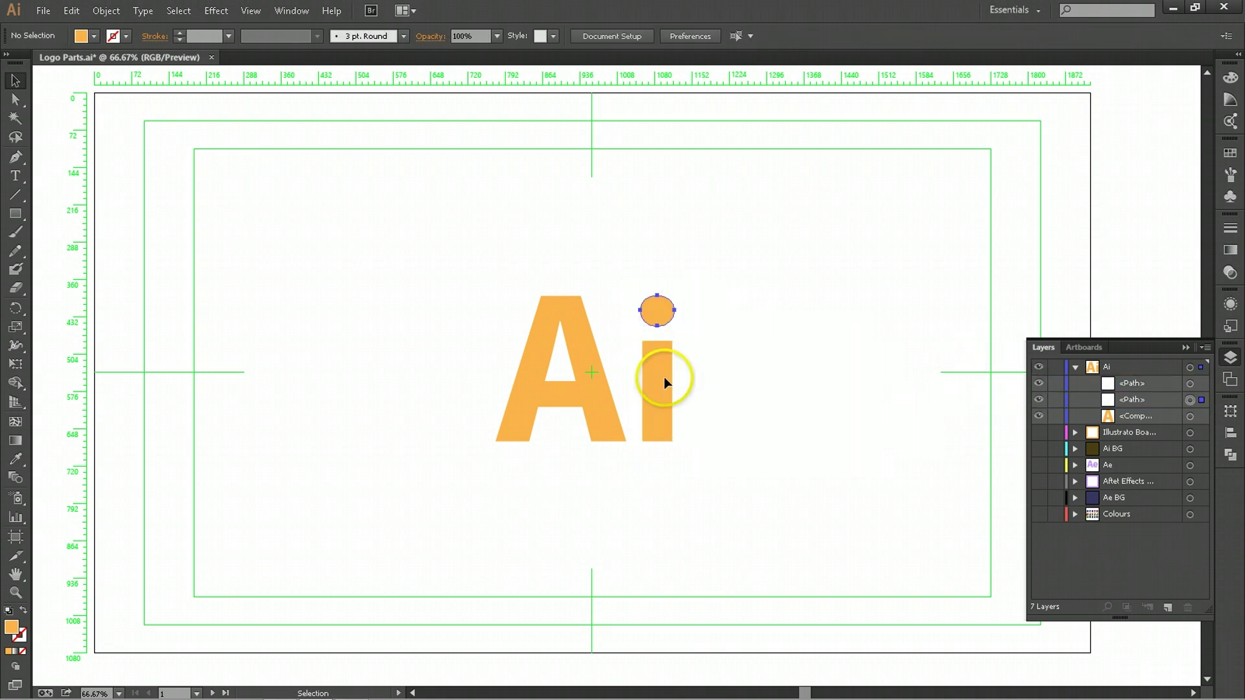
left_click(664, 376)
left_click(579, 380)
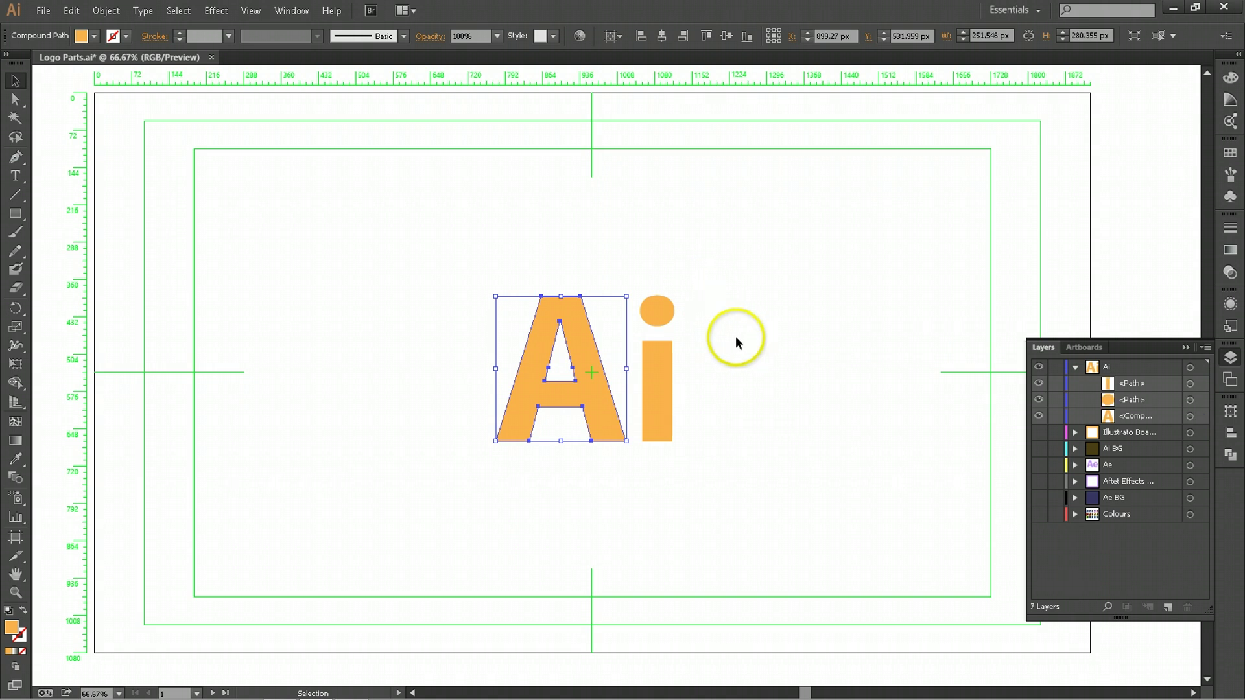
left_click(735, 336)
key("ctrl+a")
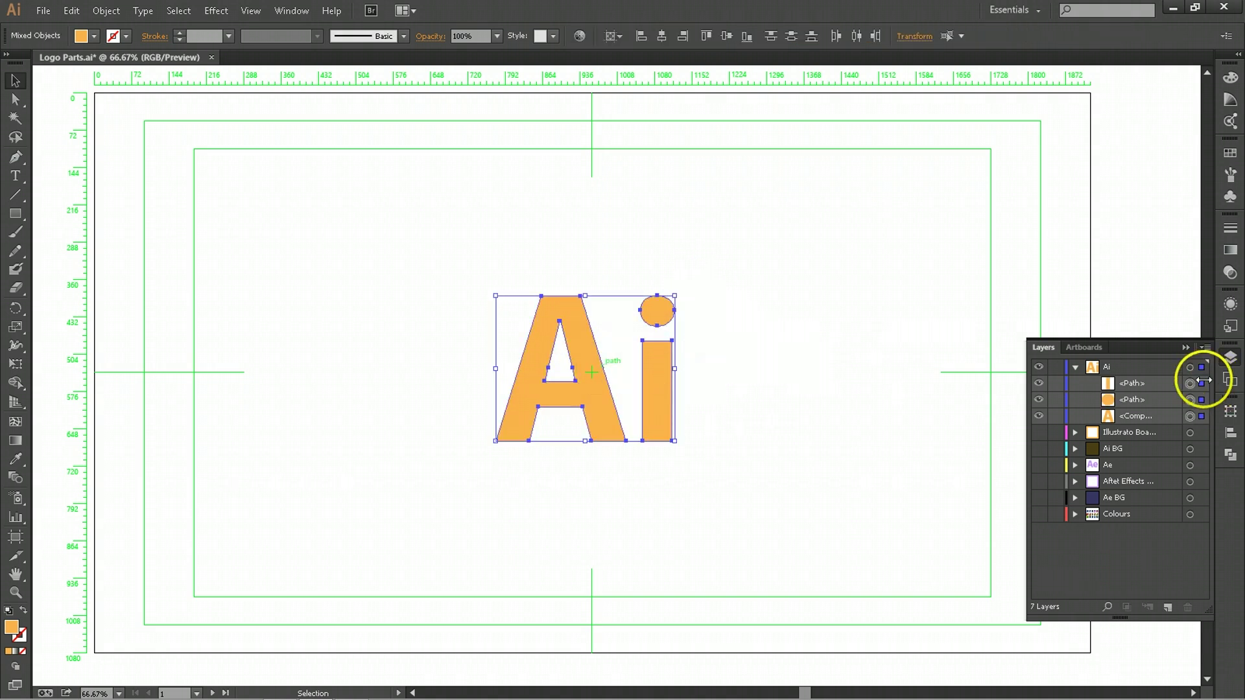
Release the Ai layer's pieces to sublayers with Release to Layers (Sequence).
left_click(1155, 373)
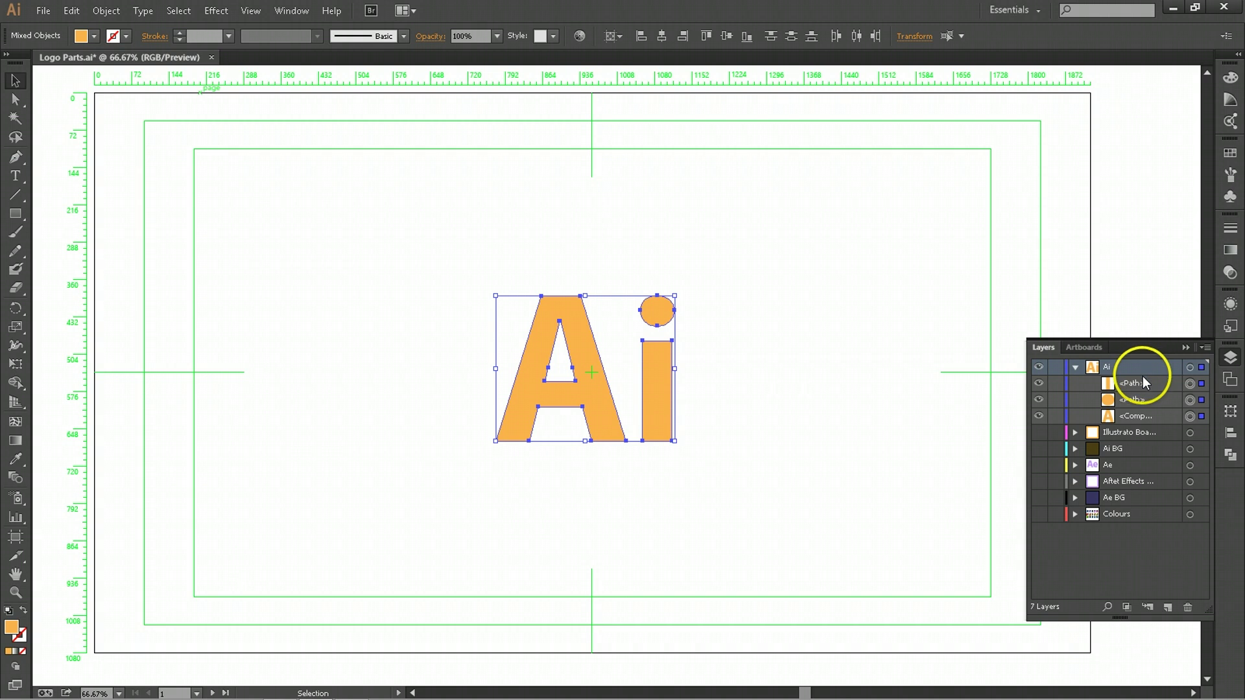
left_click(1204, 348)
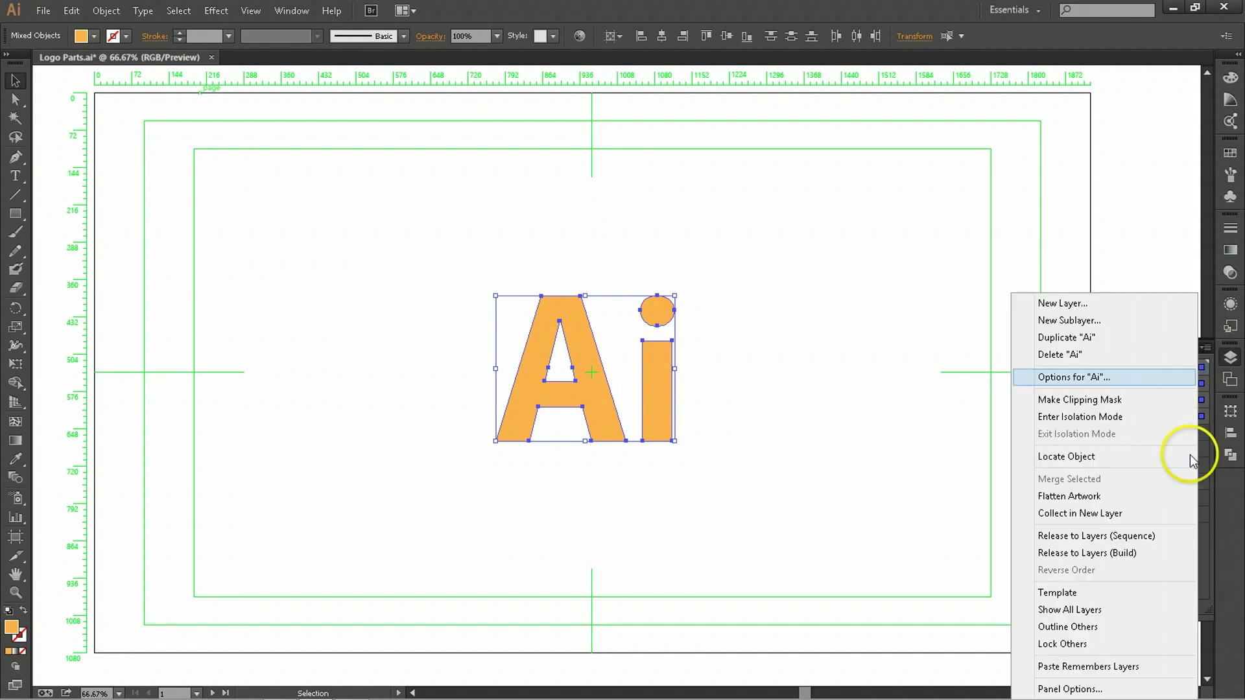
left_click(1119, 536)
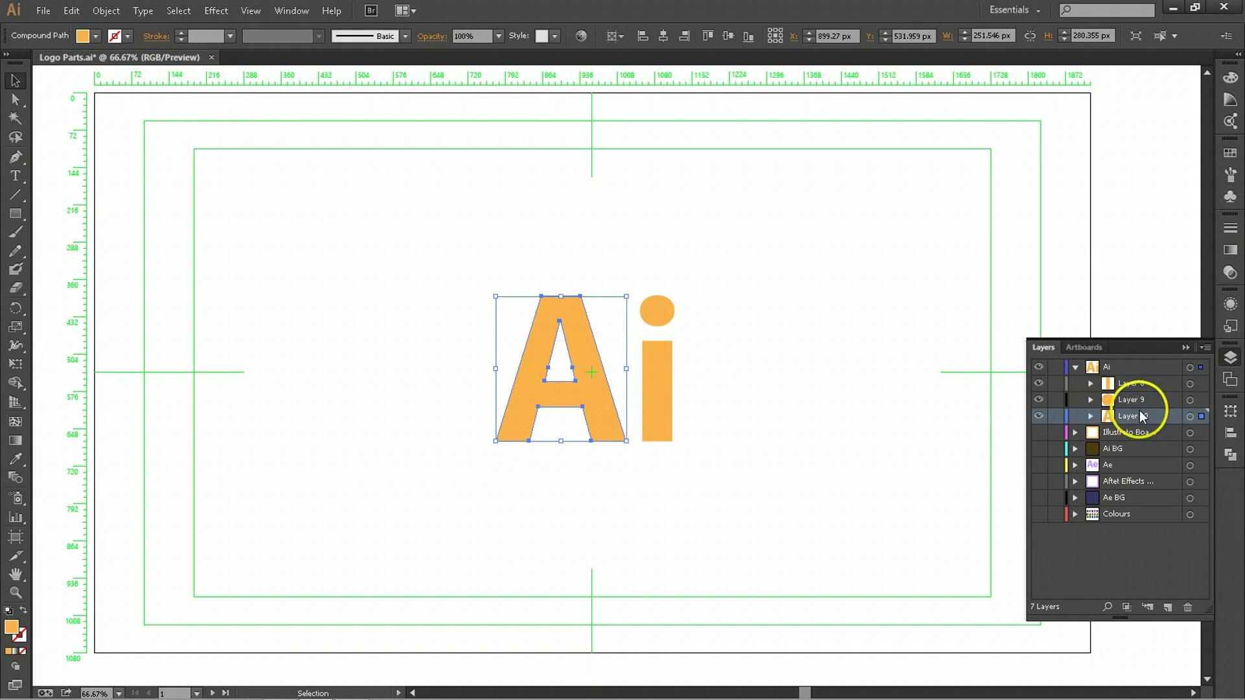
Move Layers 8, 9 and 10 to the top level and hide the Ai layer.
left_click(1134, 388, "shift")
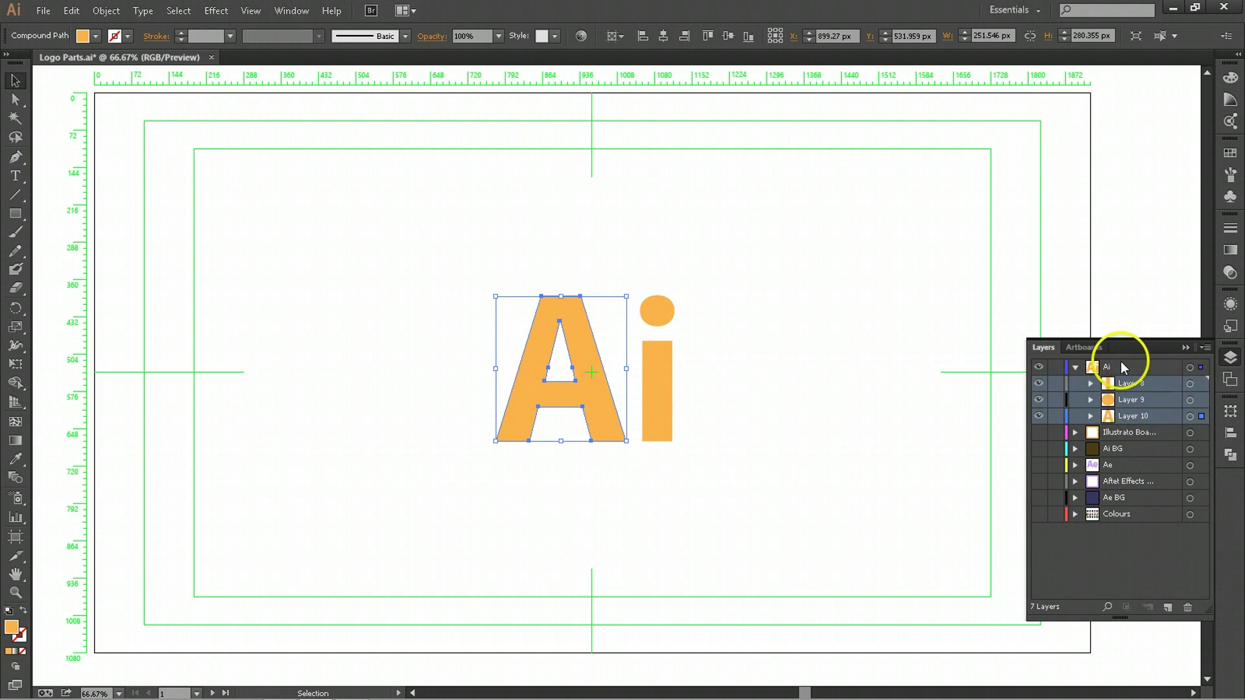
mouse_move(1123, 368)
left_mouse_down()
mouse_move(1114, 350)
mouse_move(1118, 363)
left_mouse_up()
left_click(1121, 414)
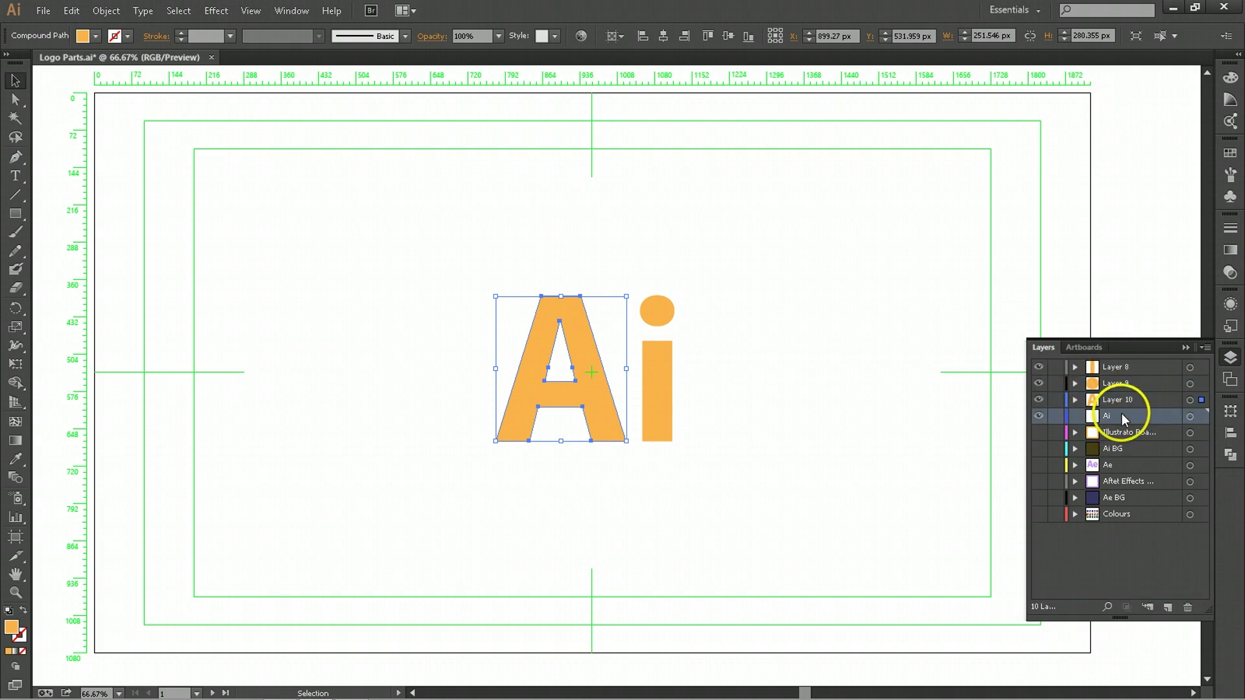
left_click(1038, 415)
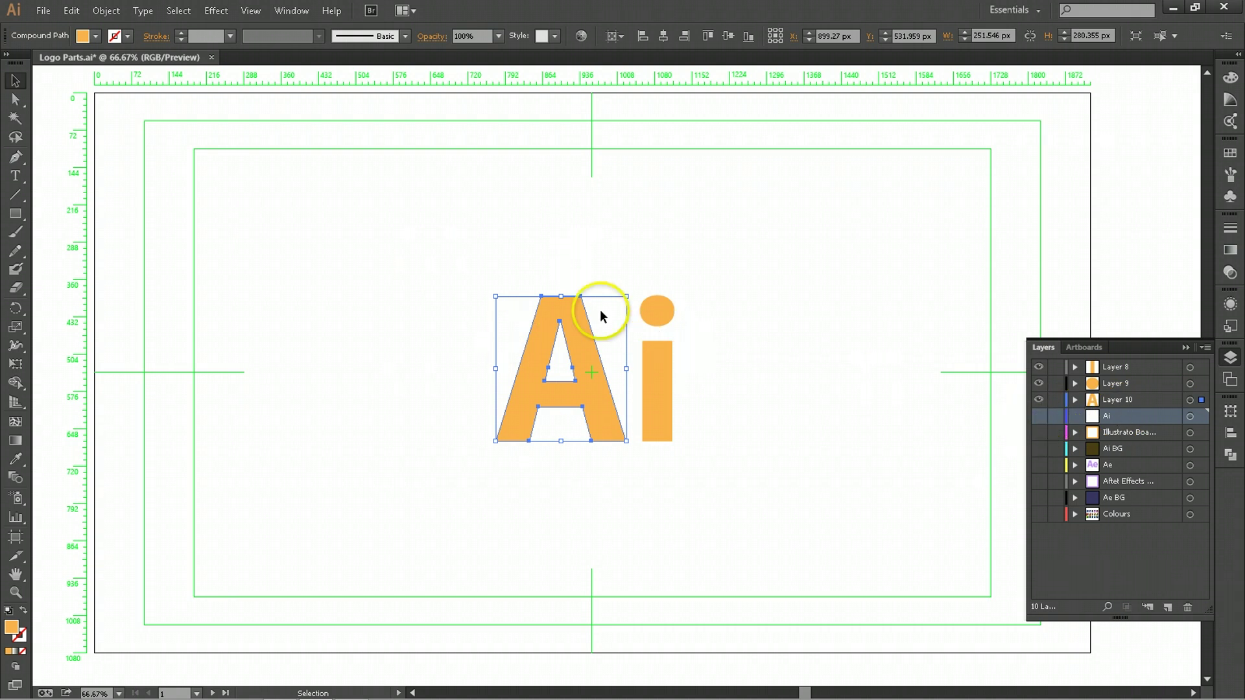
Verify that Layer 10 holds the i and another layer holds the letter A.
left_click(1124, 403)
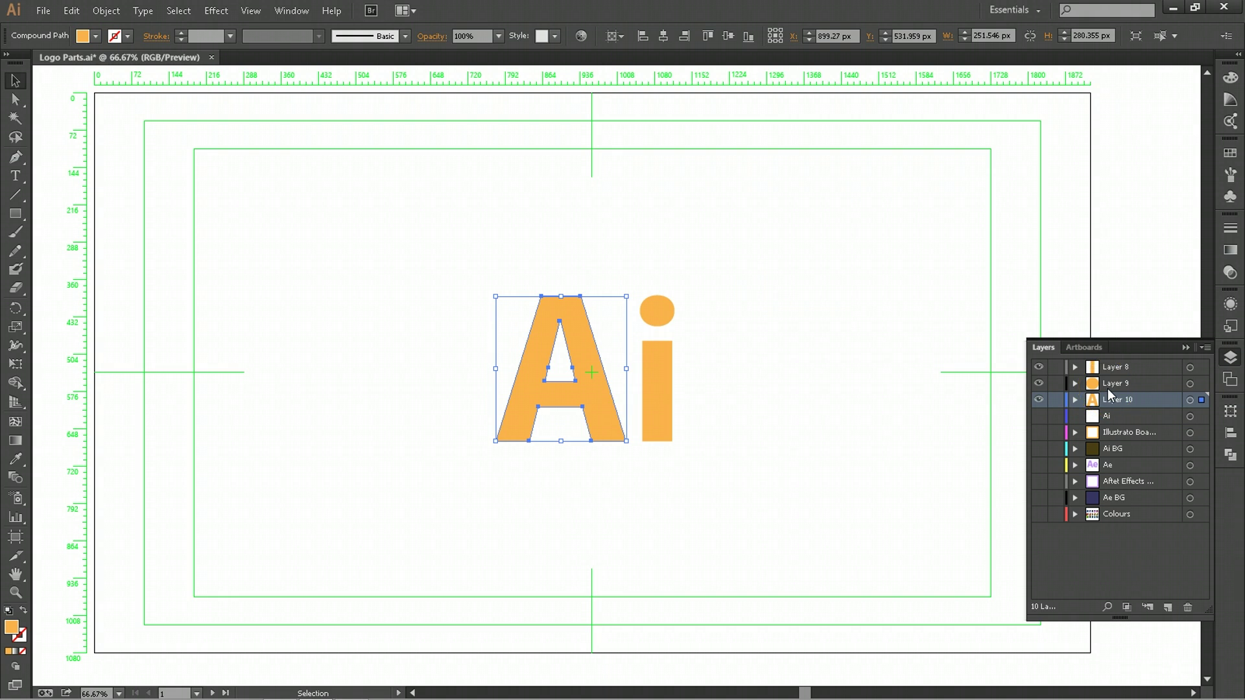
left_click(665, 313)
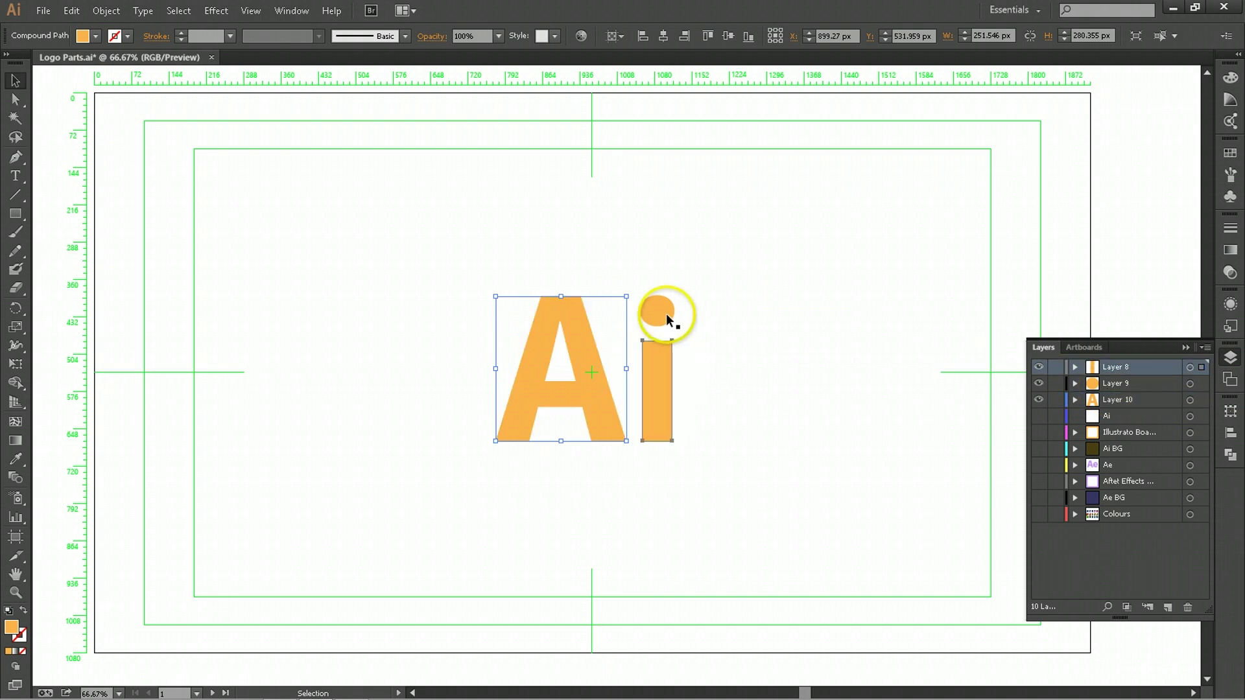
left_click(737, 324)
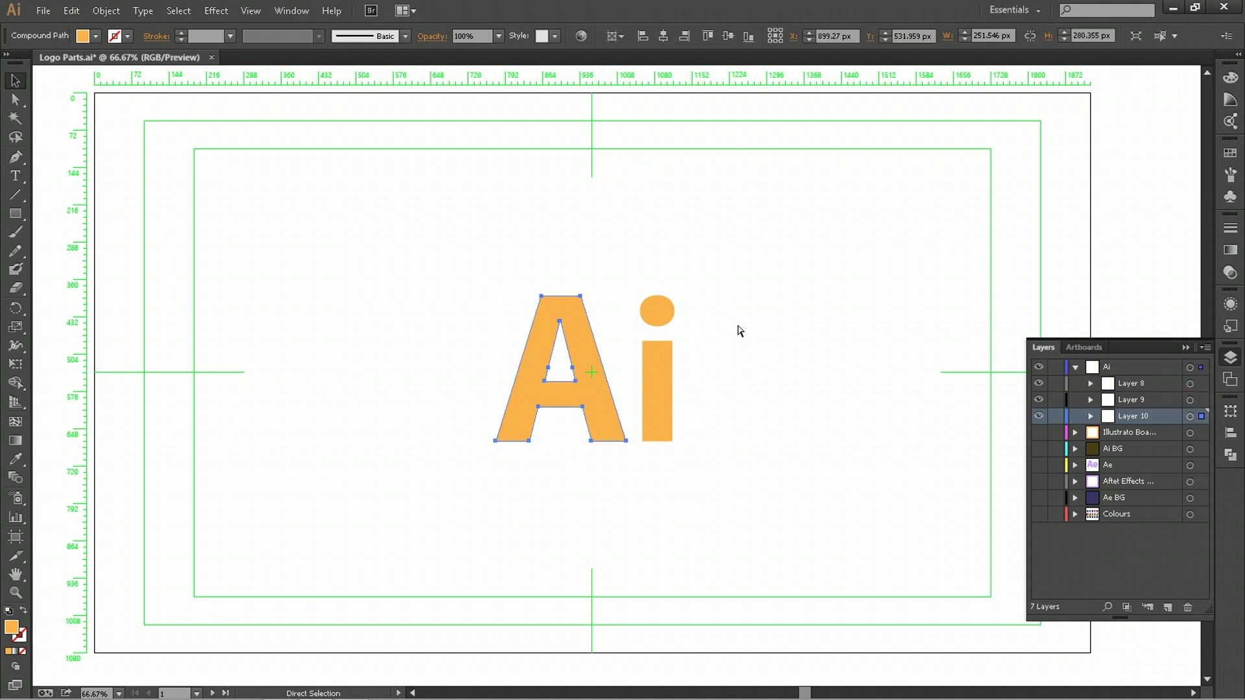
left_click(1131, 421)
left_click(1120, 366)
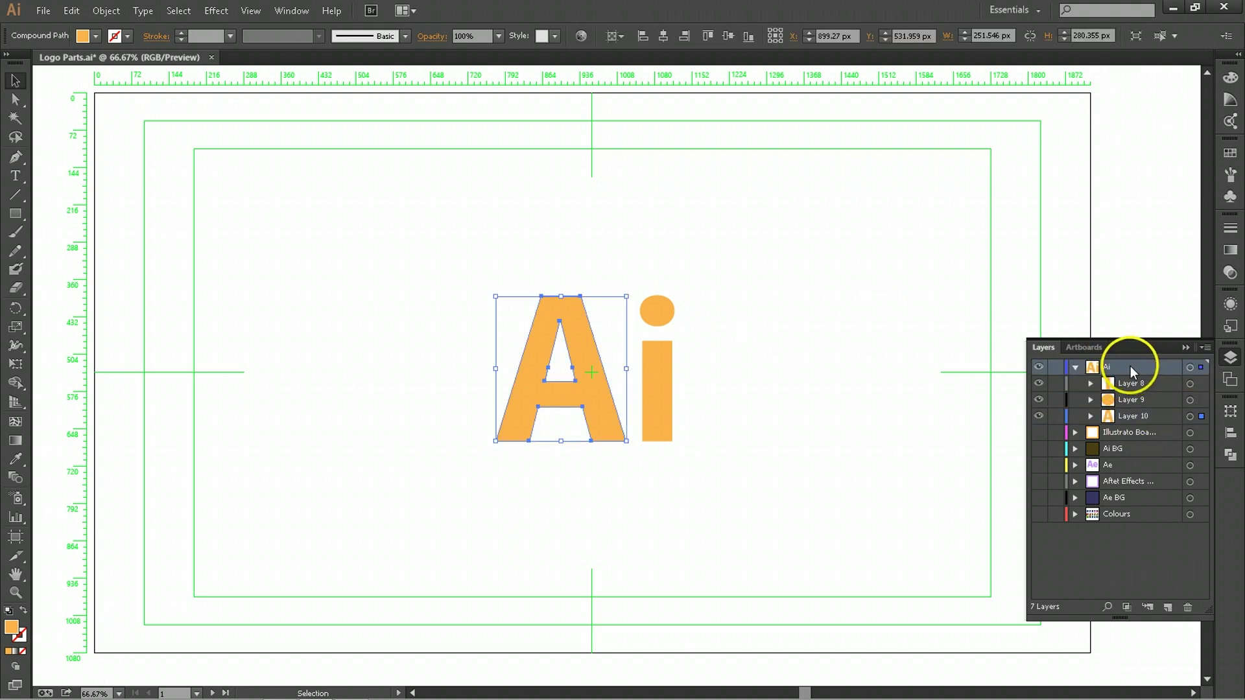
left_click(804, 379)
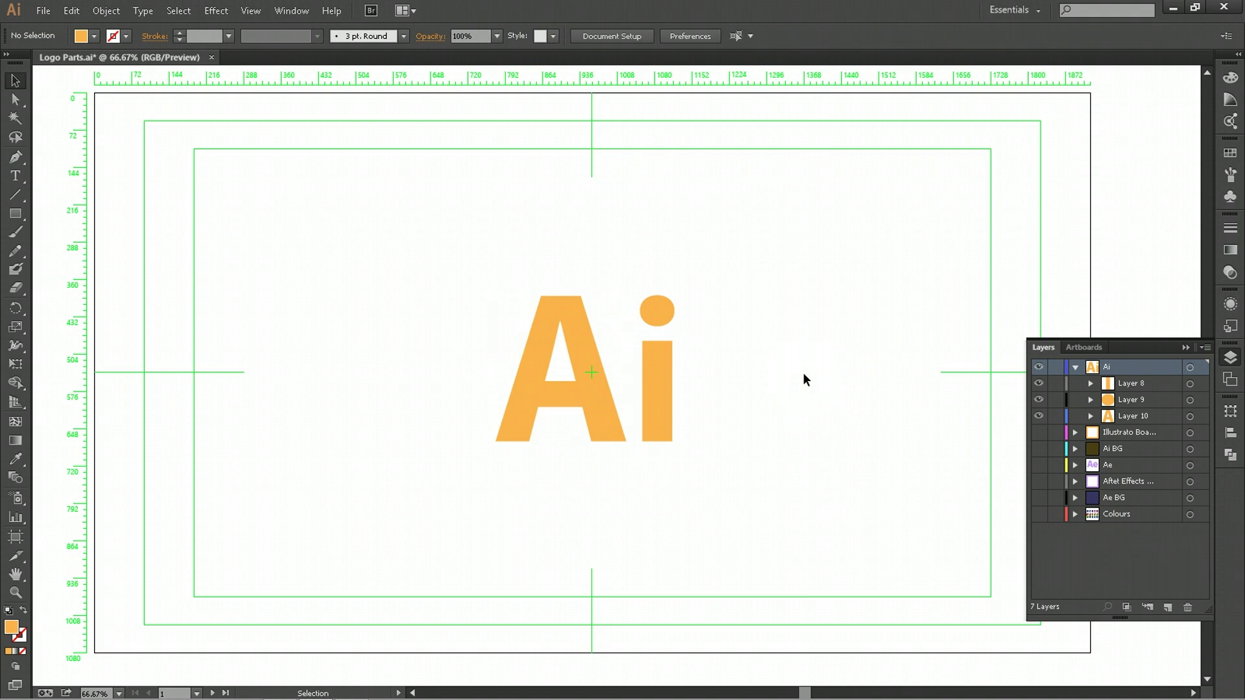
Return to After Effects and select the Logo Parts layer in Comp 1.
key("alt+Tab")
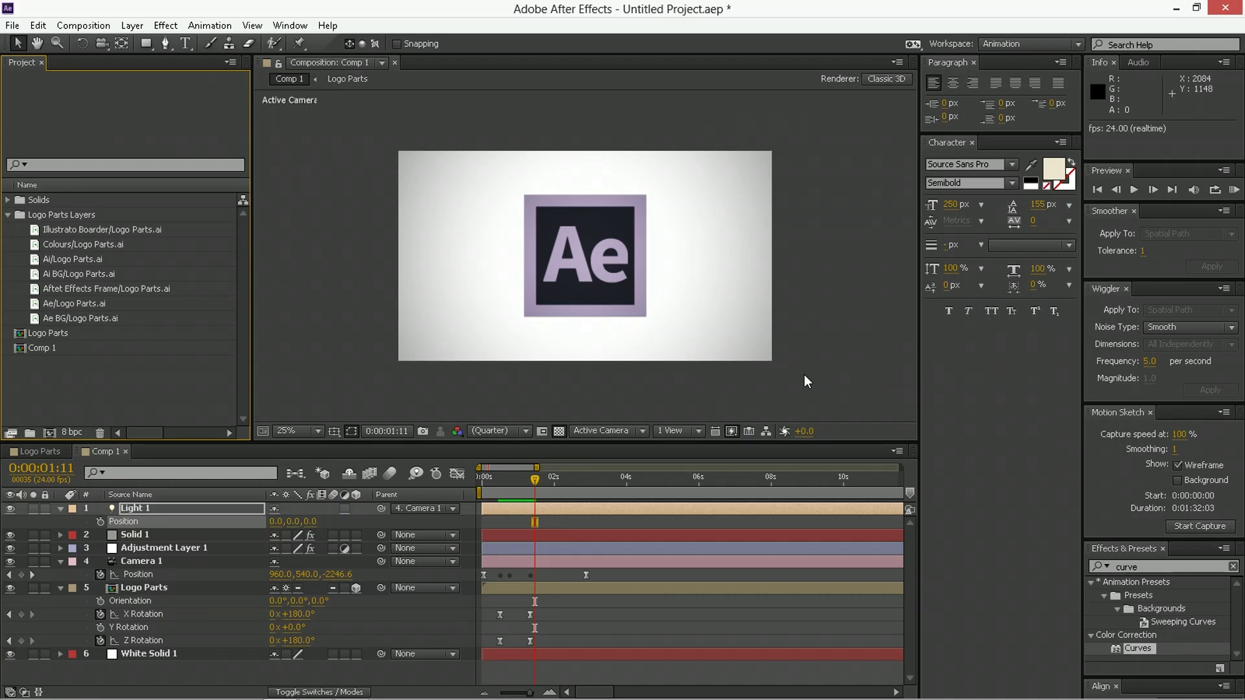
left_click(63, 376)
left_click(530, 586)
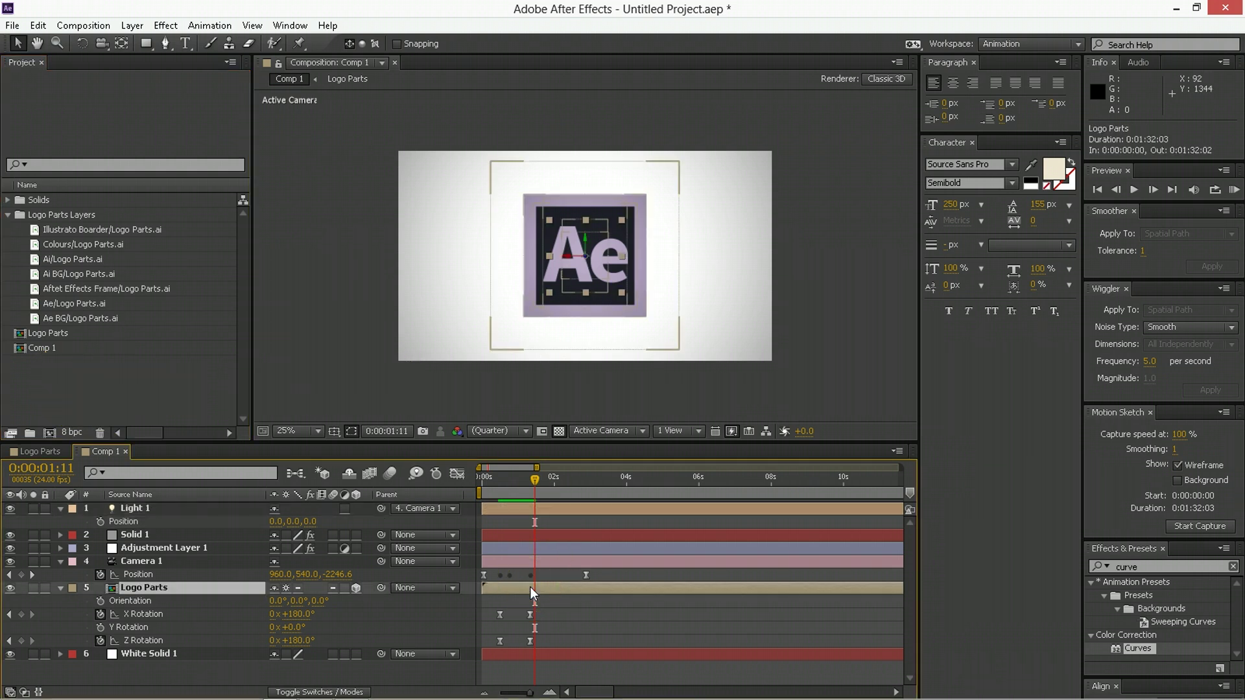